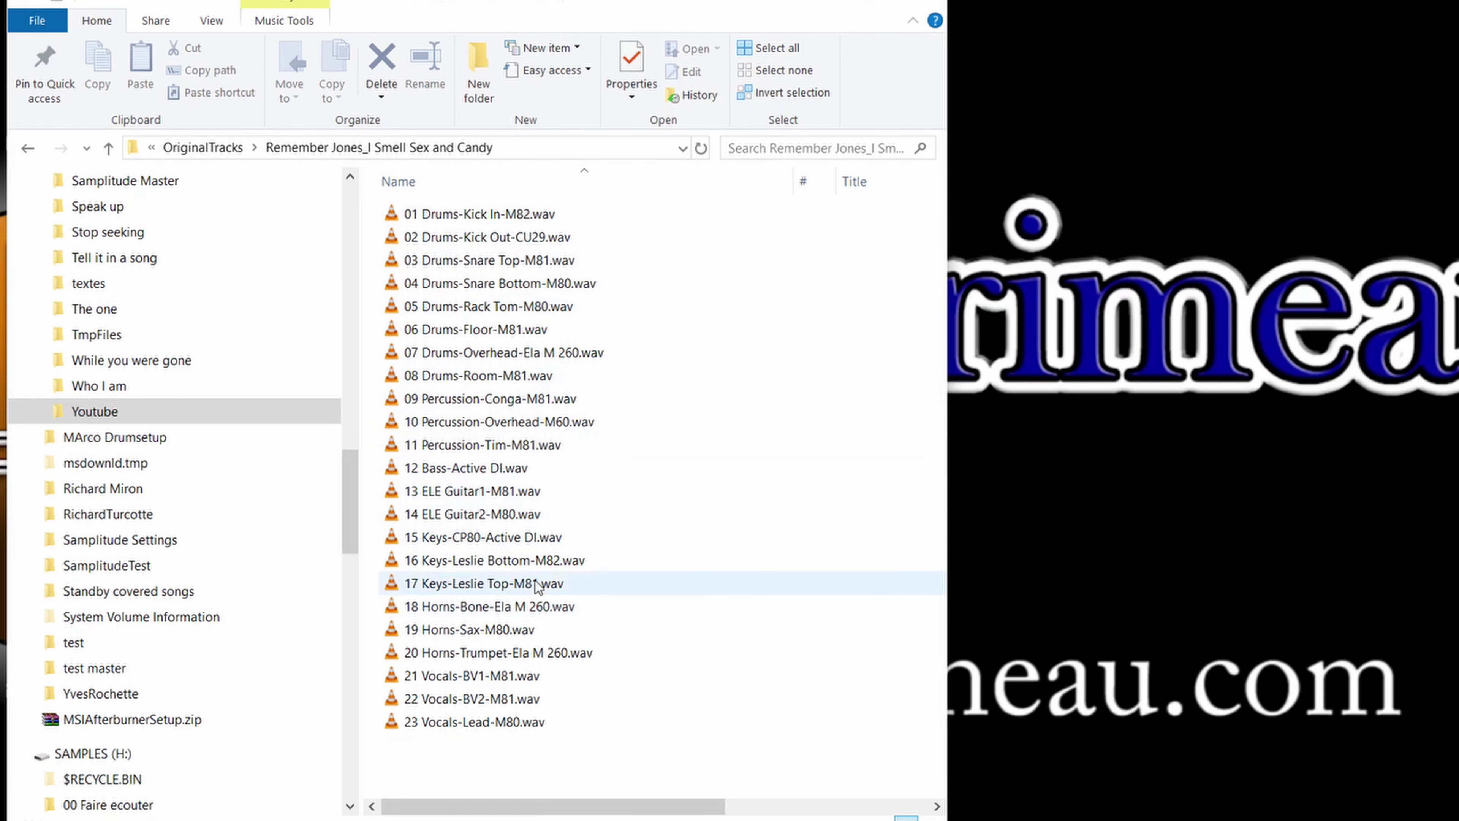
Launch Samplitude Pro X4 and set up a new multitrack project named "I smell sex and candy"
{"action": "mouse_move", "coordinate": [765, 539]}
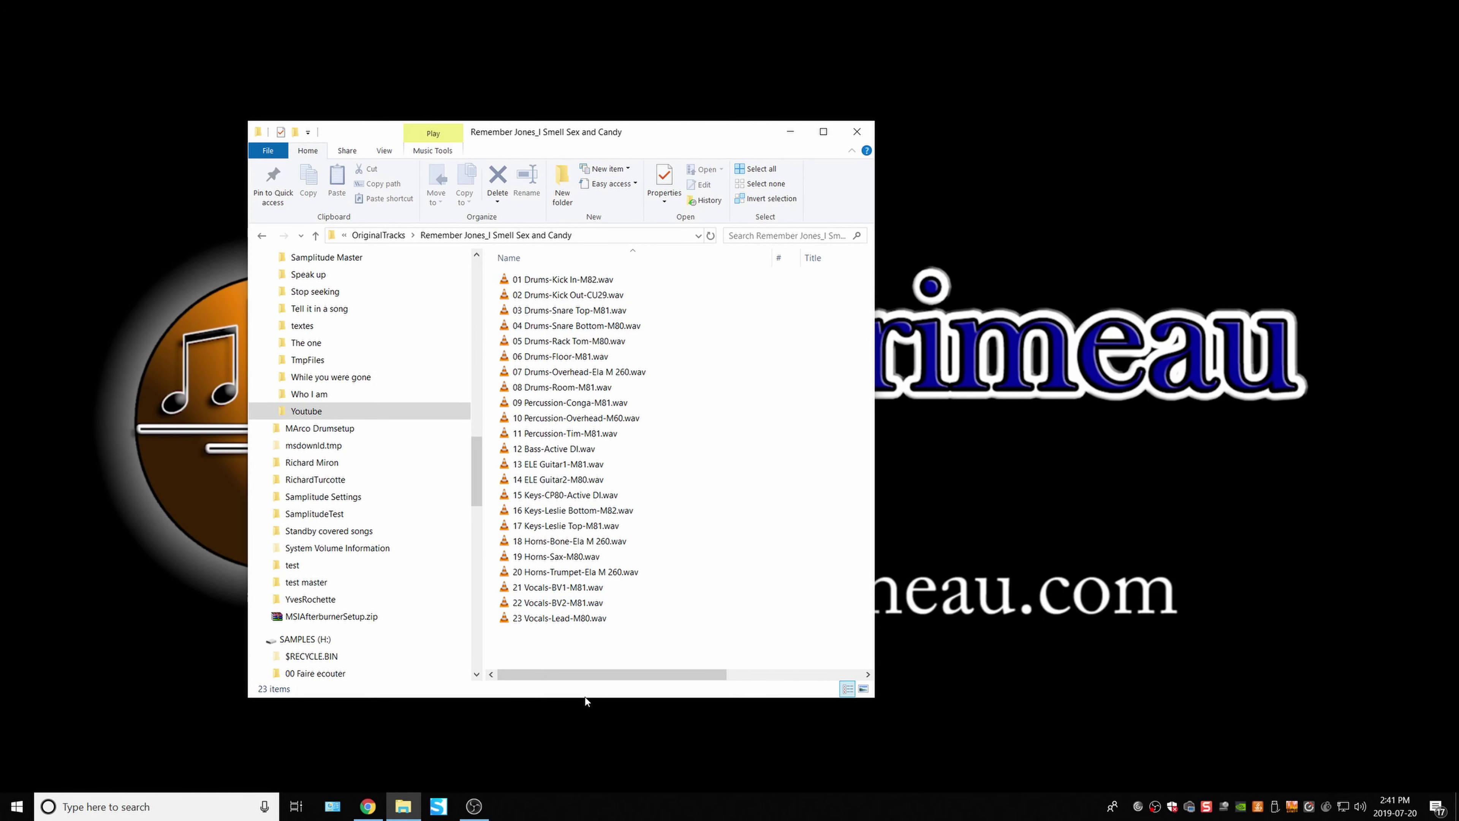
{"action": "left_click", "coordinate": [439, 806]}
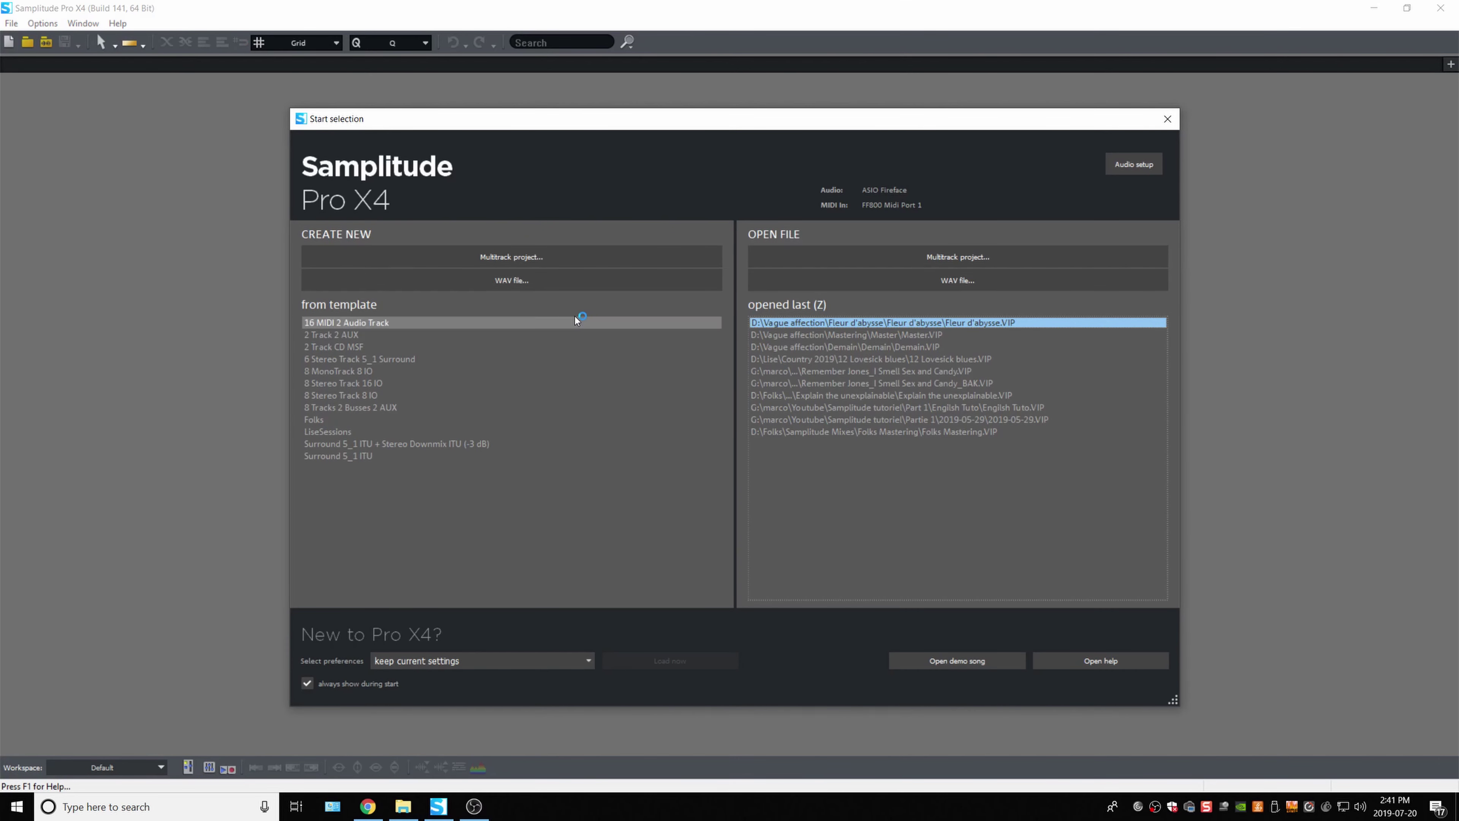
{"action": "left_click", "coordinate": [517, 259]}
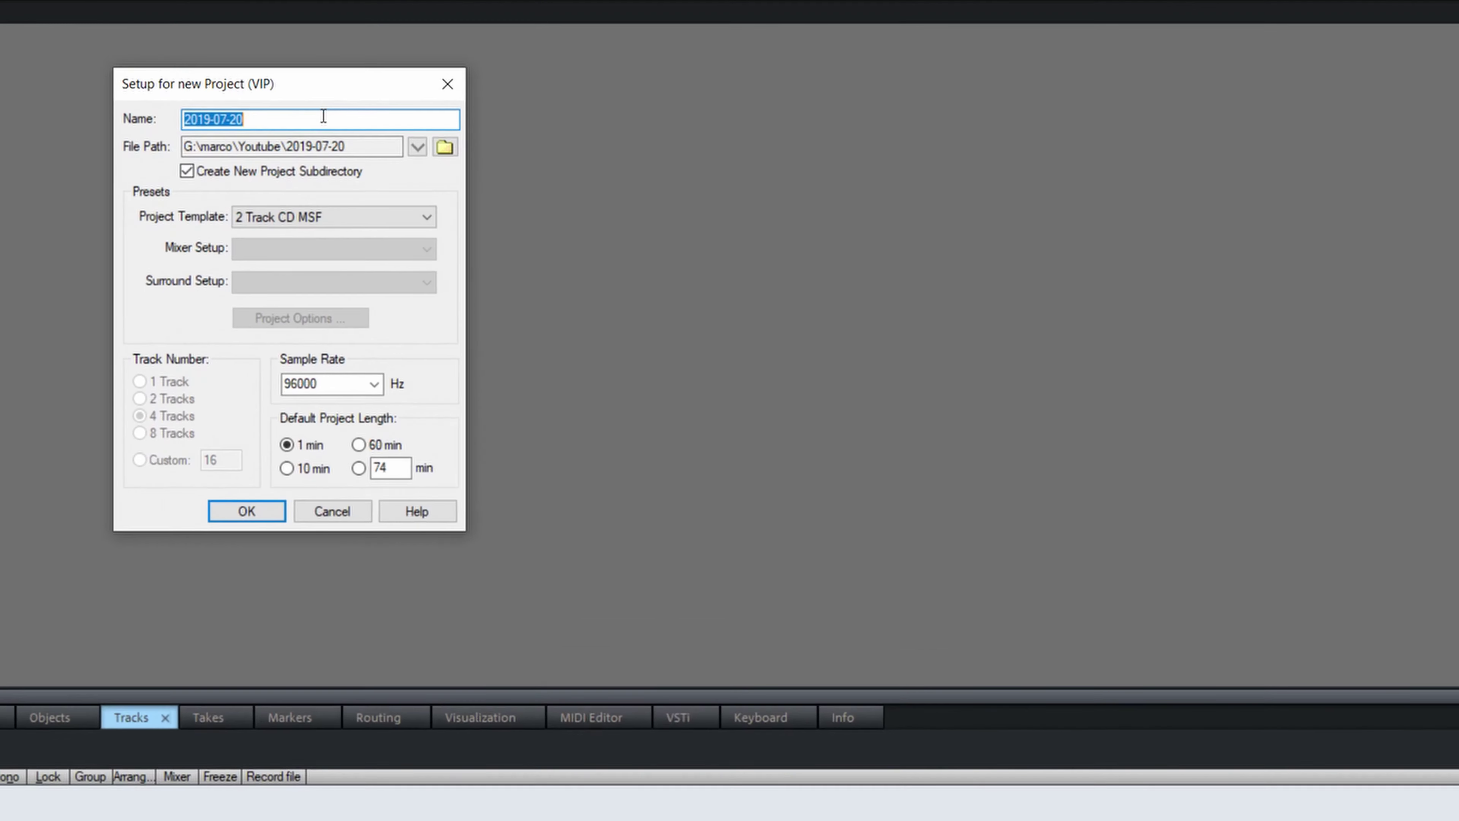
{"action": "key", "text": "alt+Tab"}
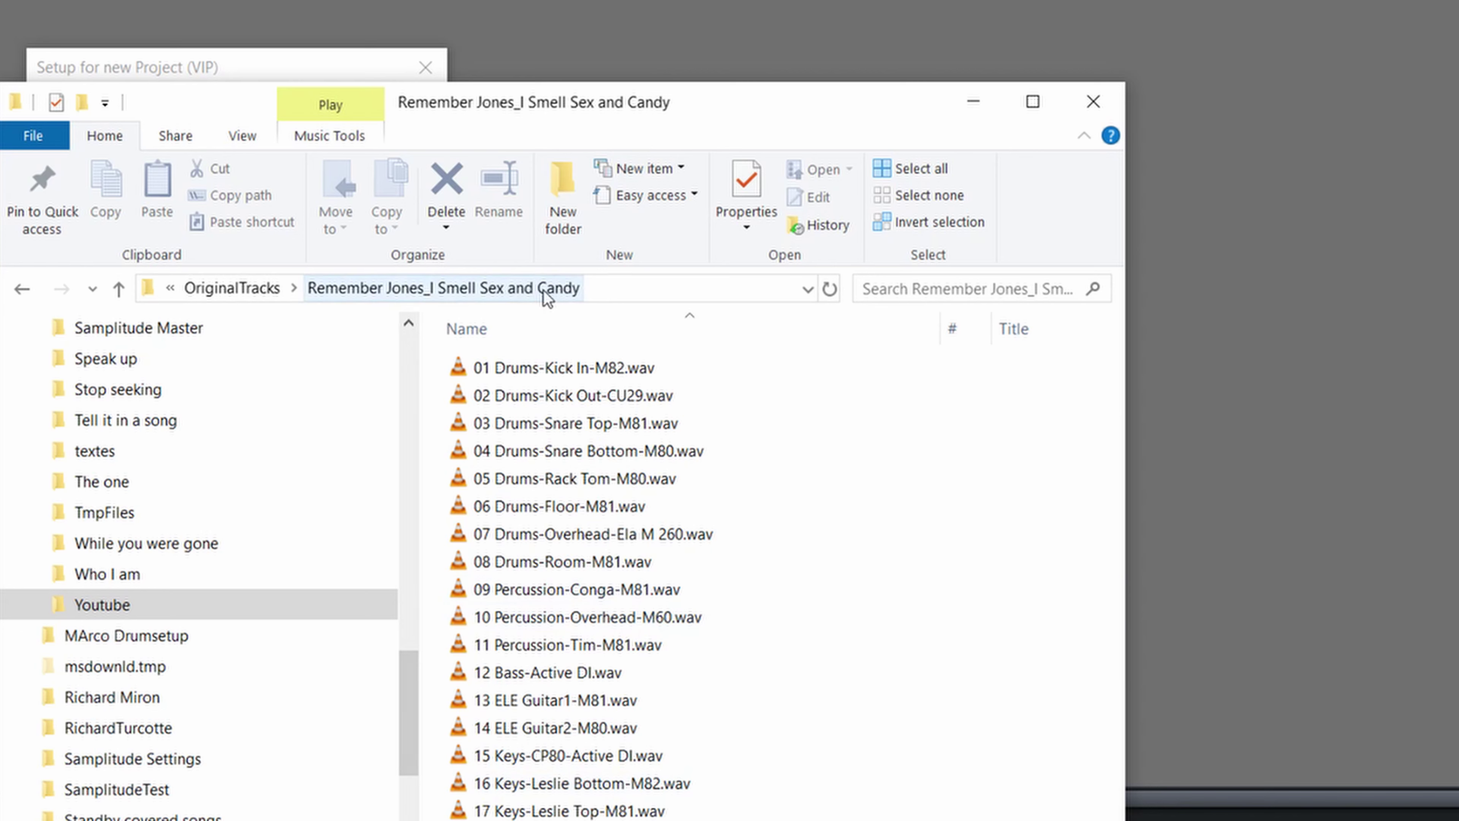
{"action": "left_click", "coordinate": [201, 63]}
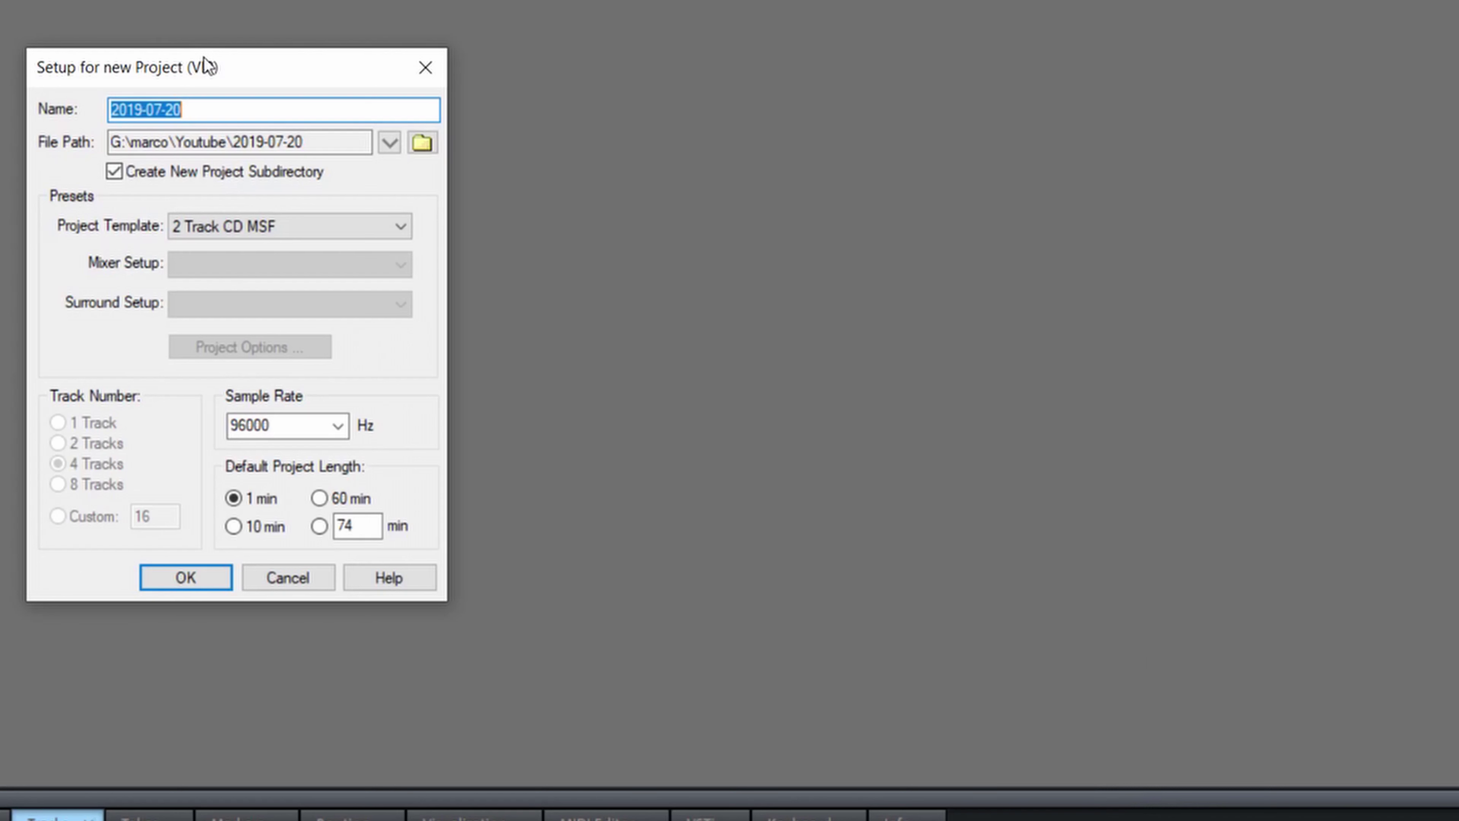
{"action": "type", "text": "I "}
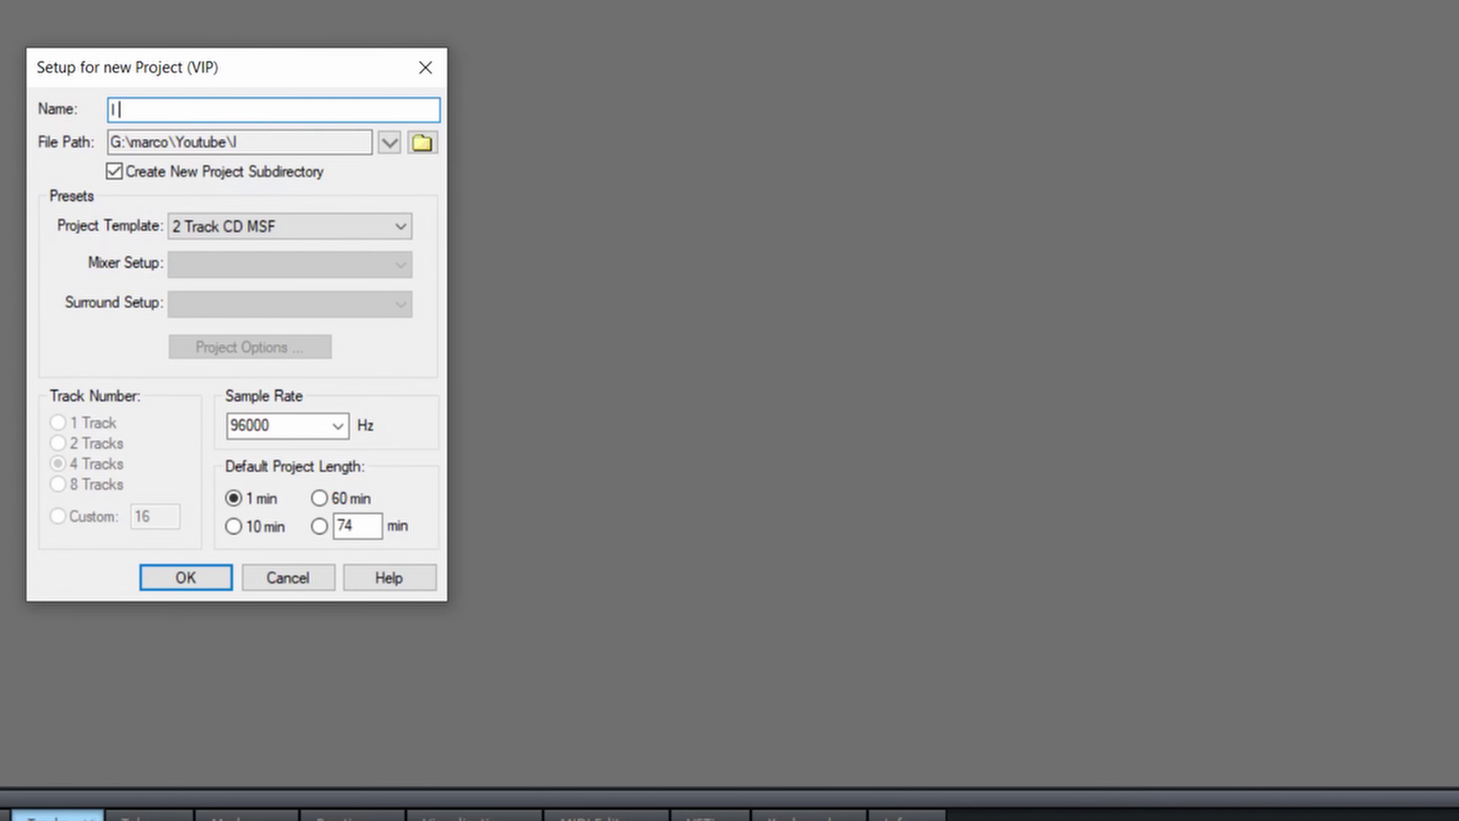
{"action": "type", "text": "smell sex and candy"}
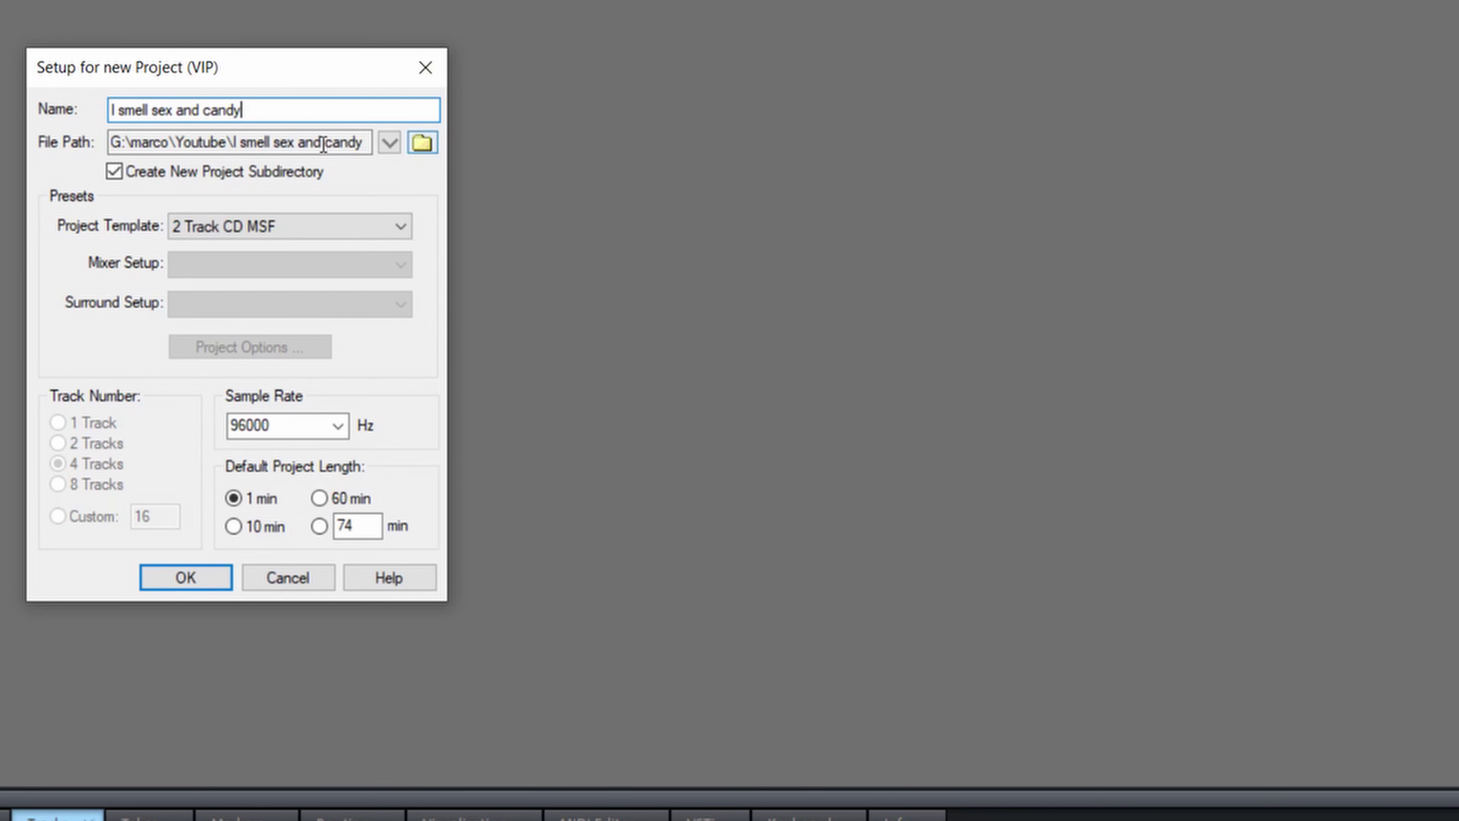
Set the new project's file path to the Mixing video folder under Mixing series\Mixing Remember Jones
{"action": "left_click", "coordinate": [422, 144]}
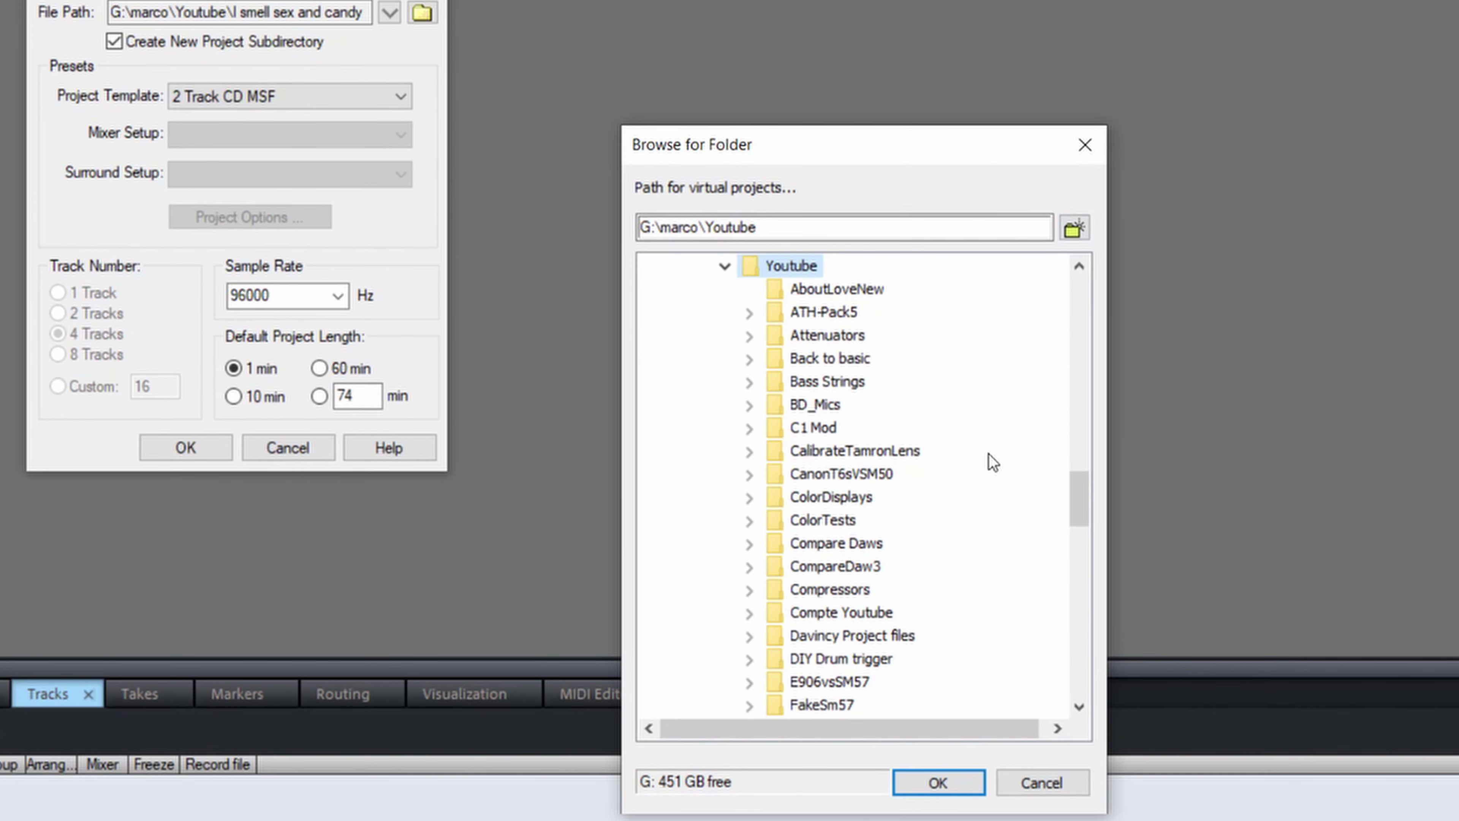
{"action": "scroll", "coordinate": [1017, 555], "scroll_direction": "down", "scroll_amount": 1}
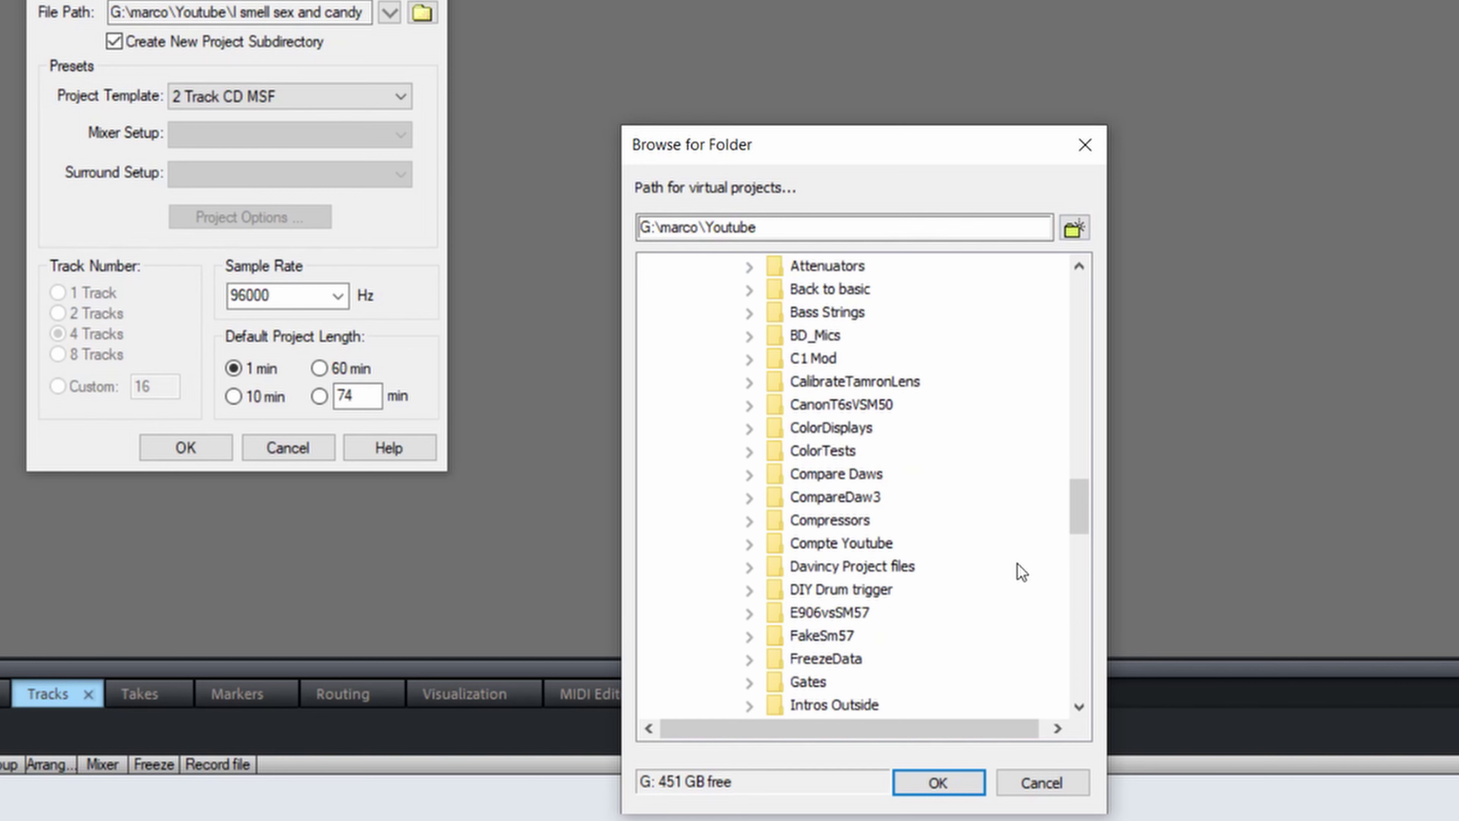
{"action": "scroll", "coordinate": [1018, 563], "scroll_direction": "up", "scroll_amount": 2}
{"action": "scroll", "coordinate": [1017, 563], "scroll_direction": "down", "scroll_amount": 5}
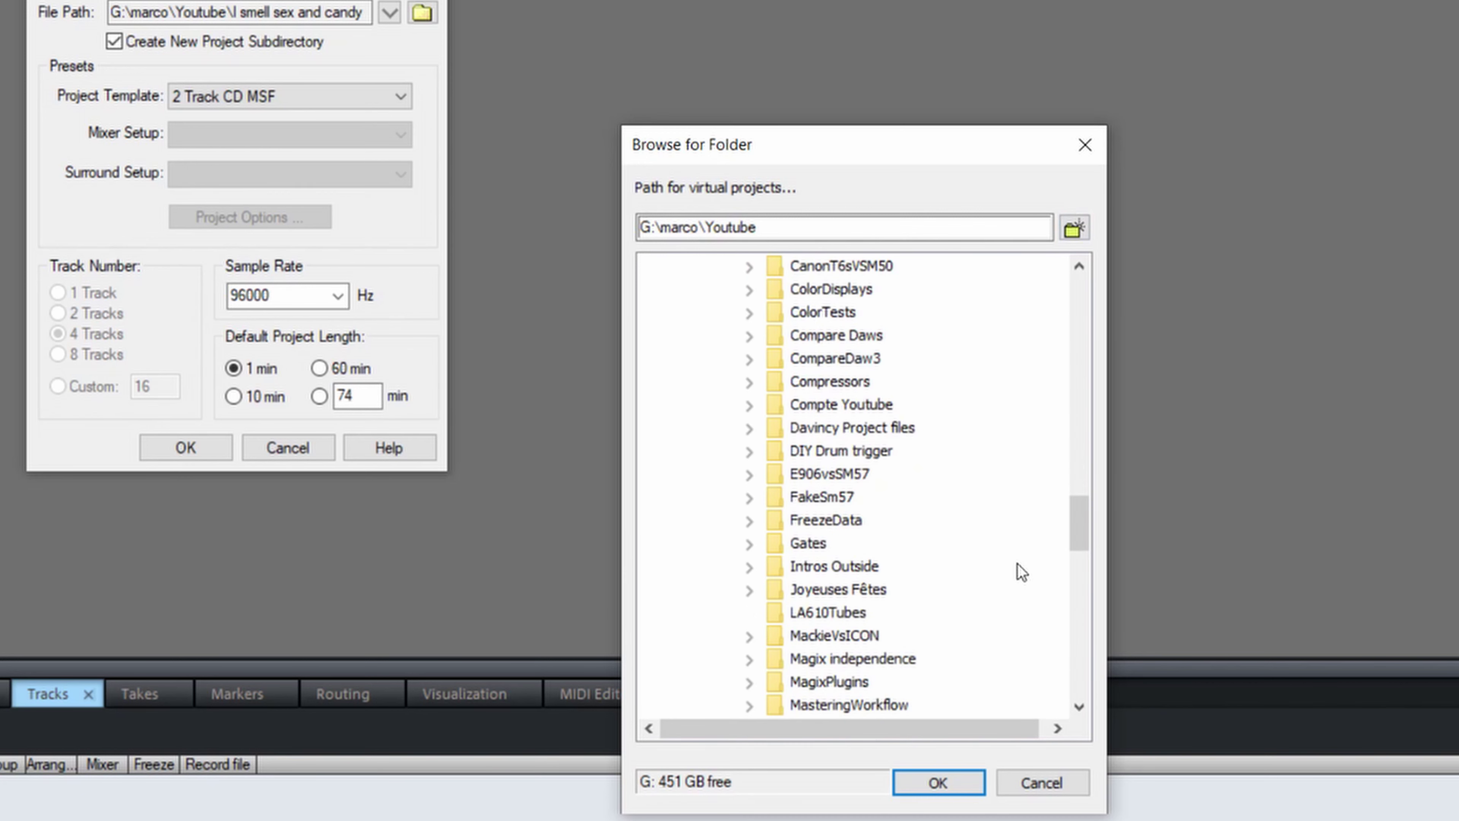
{"action": "scroll", "coordinate": [1022, 573], "scroll_direction": "down", "scroll_amount": 2}
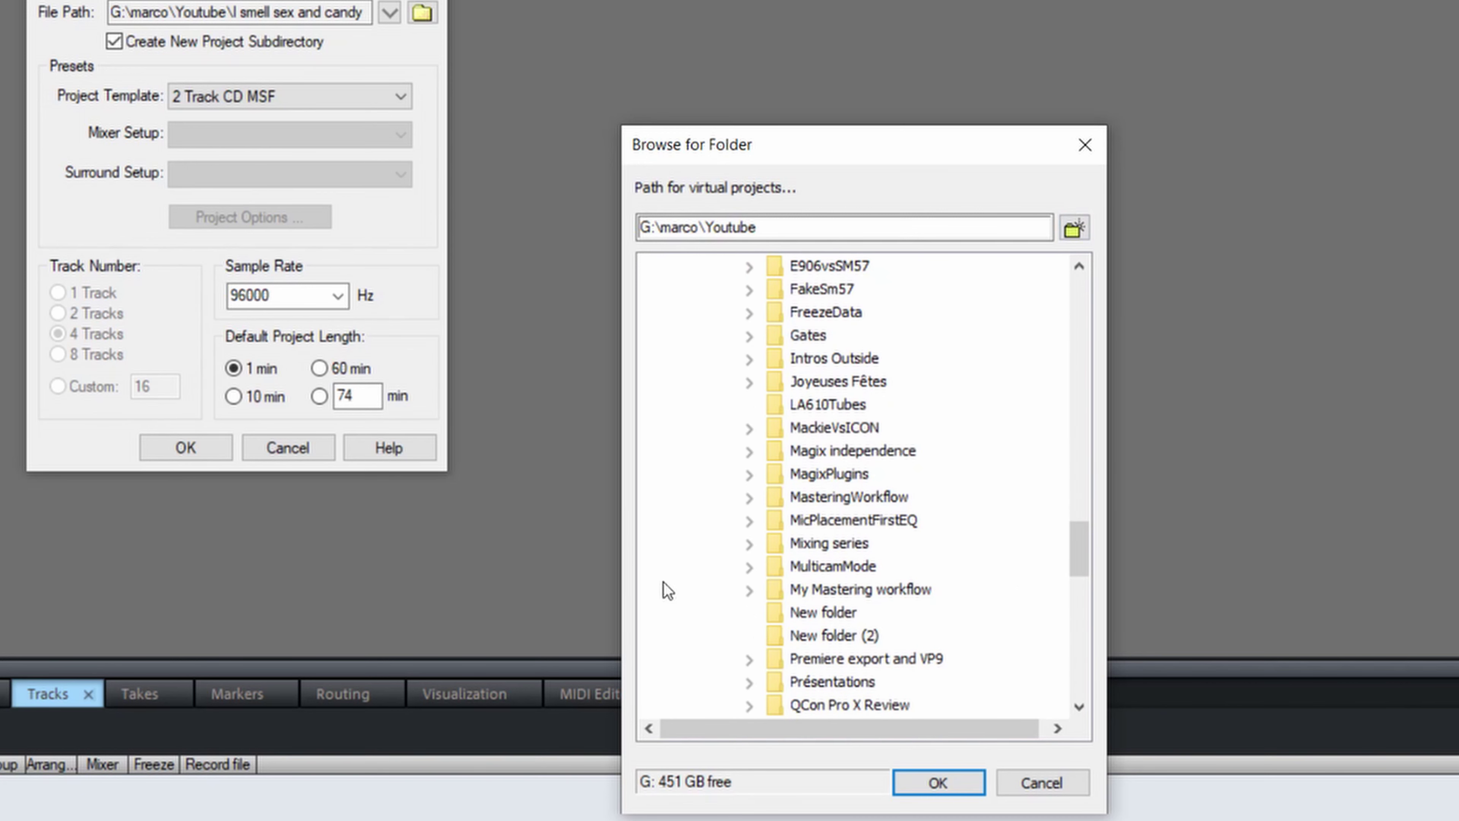
{"action": "left_click", "coordinate": [749, 543]}
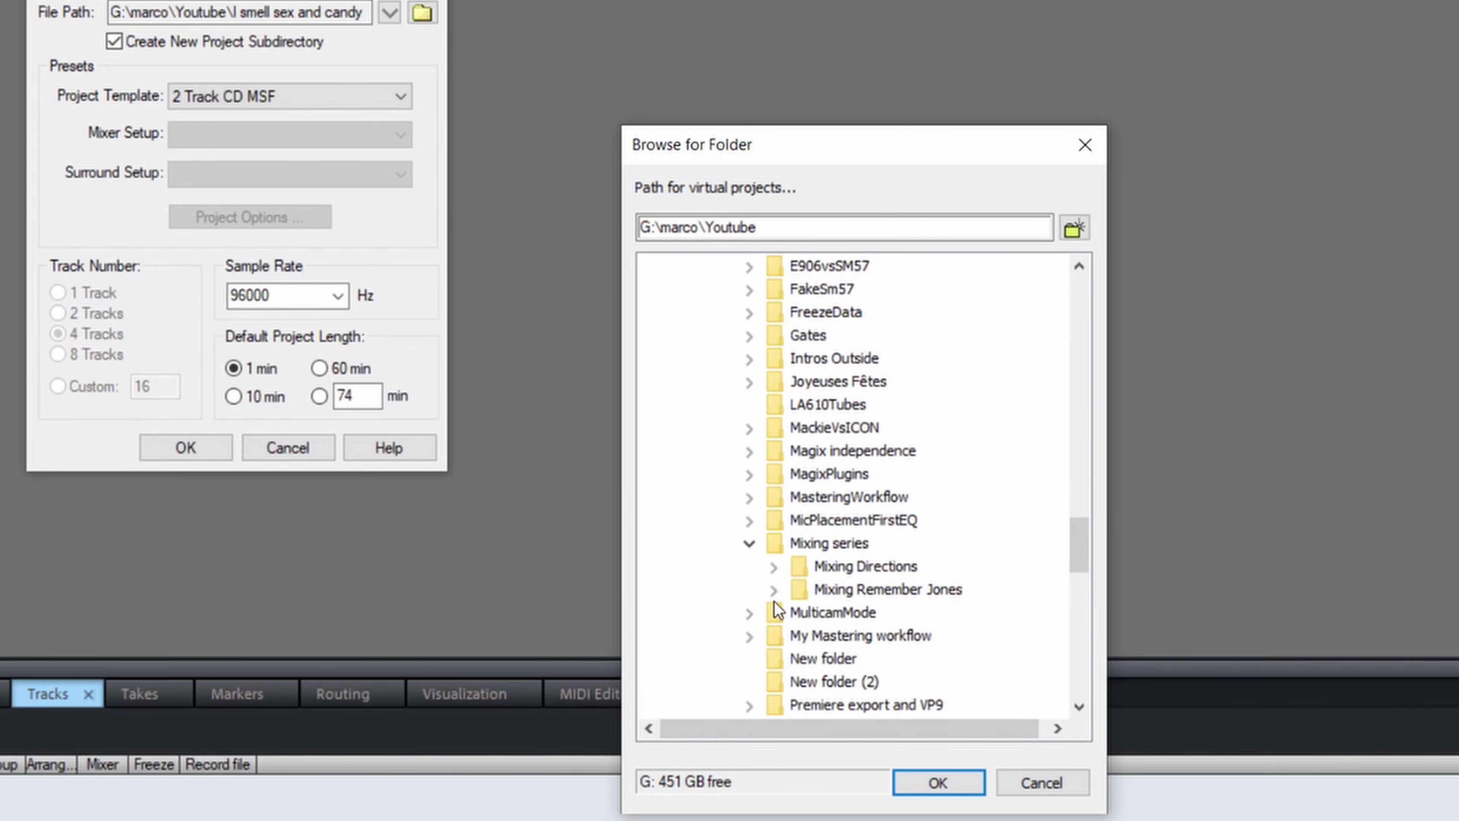
{"action": "left_click", "coordinate": [855, 592]}
{"action": "left_click", "coordinate": [773, 589]}
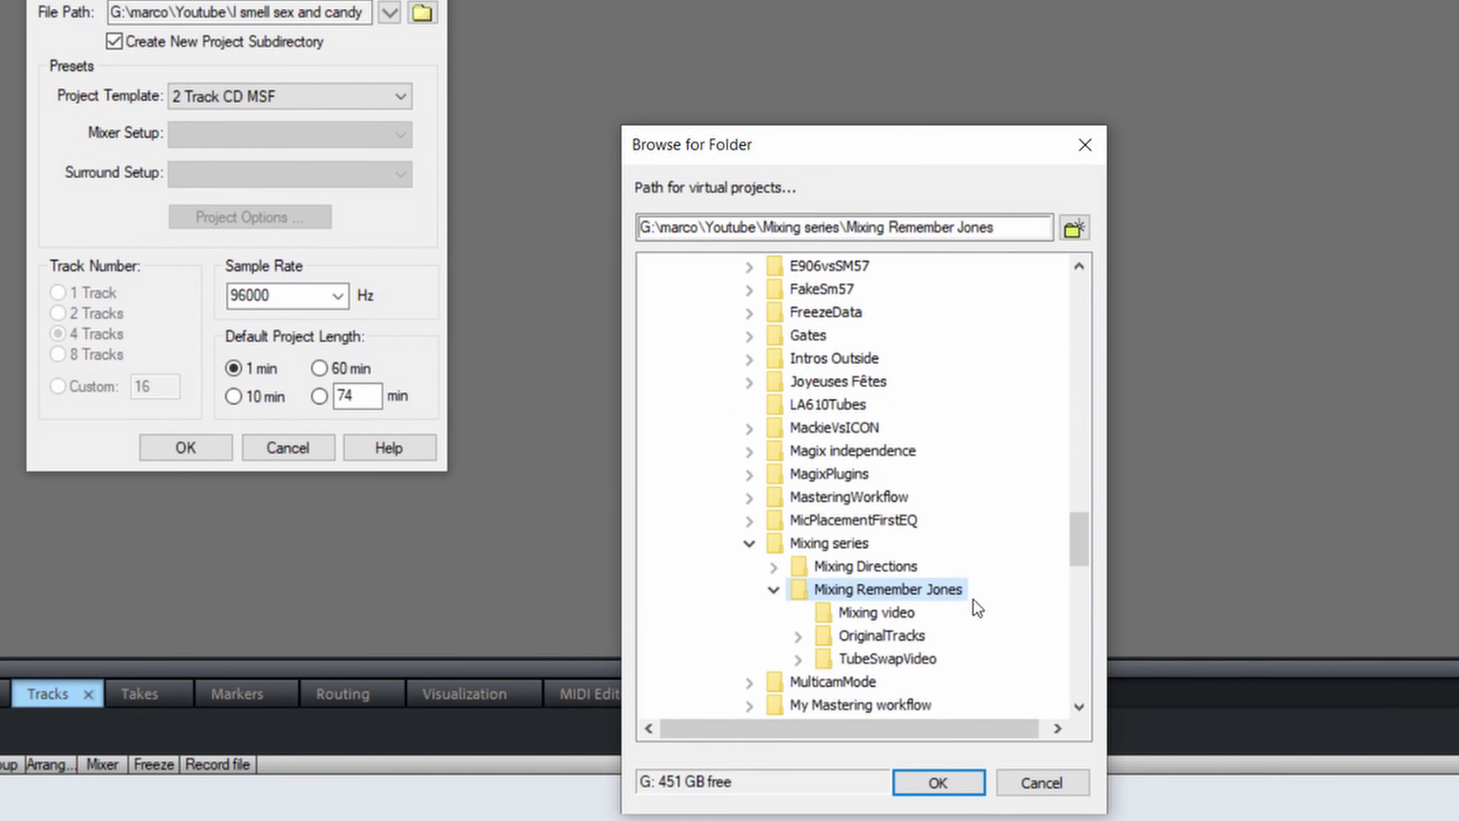
{"action": "left_click", "coordinate": [869, 614]}
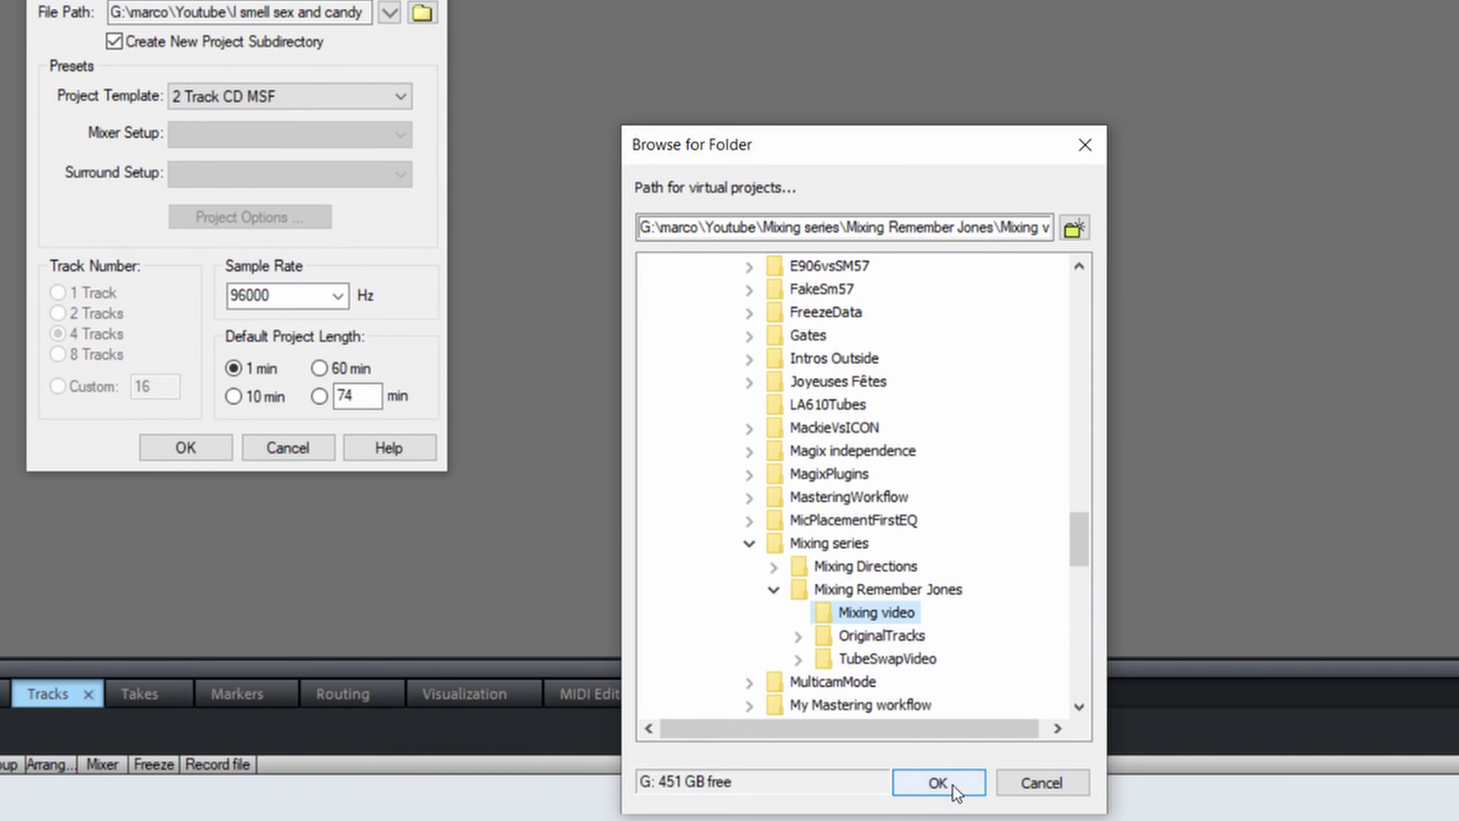
{"action": "left_click", "coordinate": [938, 783]}
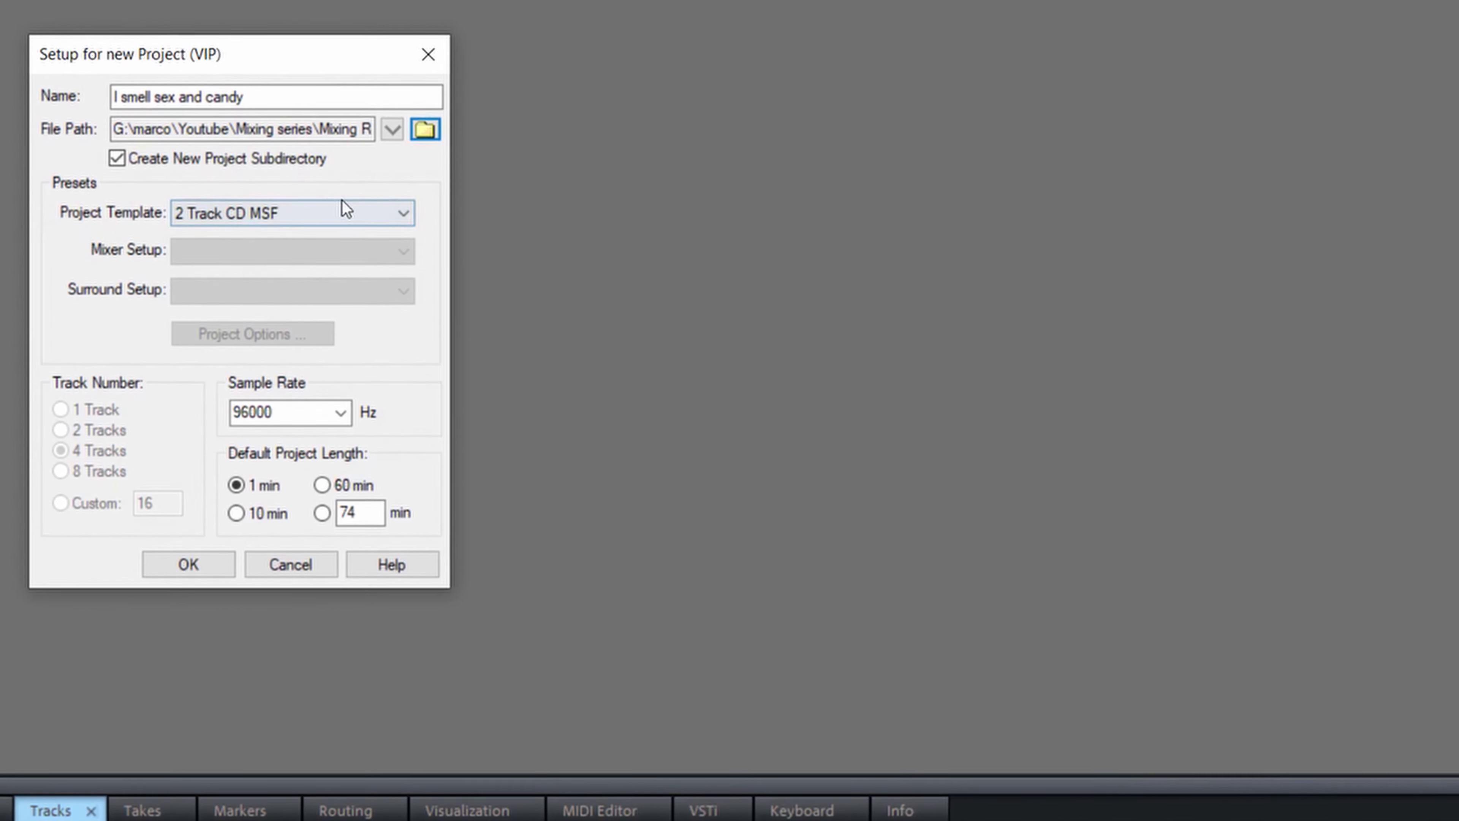
Create the project from the 8 Tracks 2 Busses 2 AUX template and look through its tracks
{"action": "left_click", "coordinate": [405, 214]}
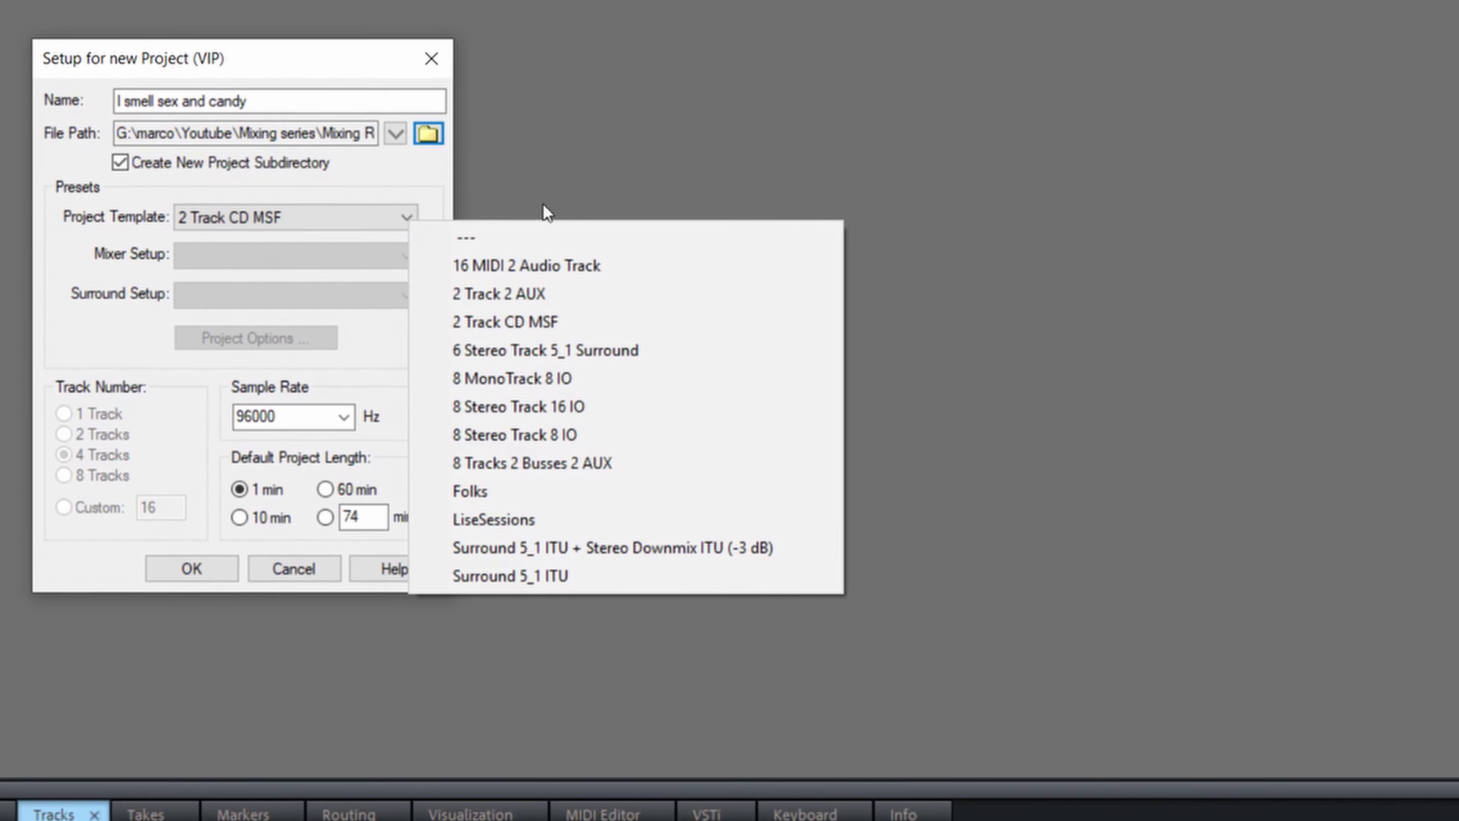
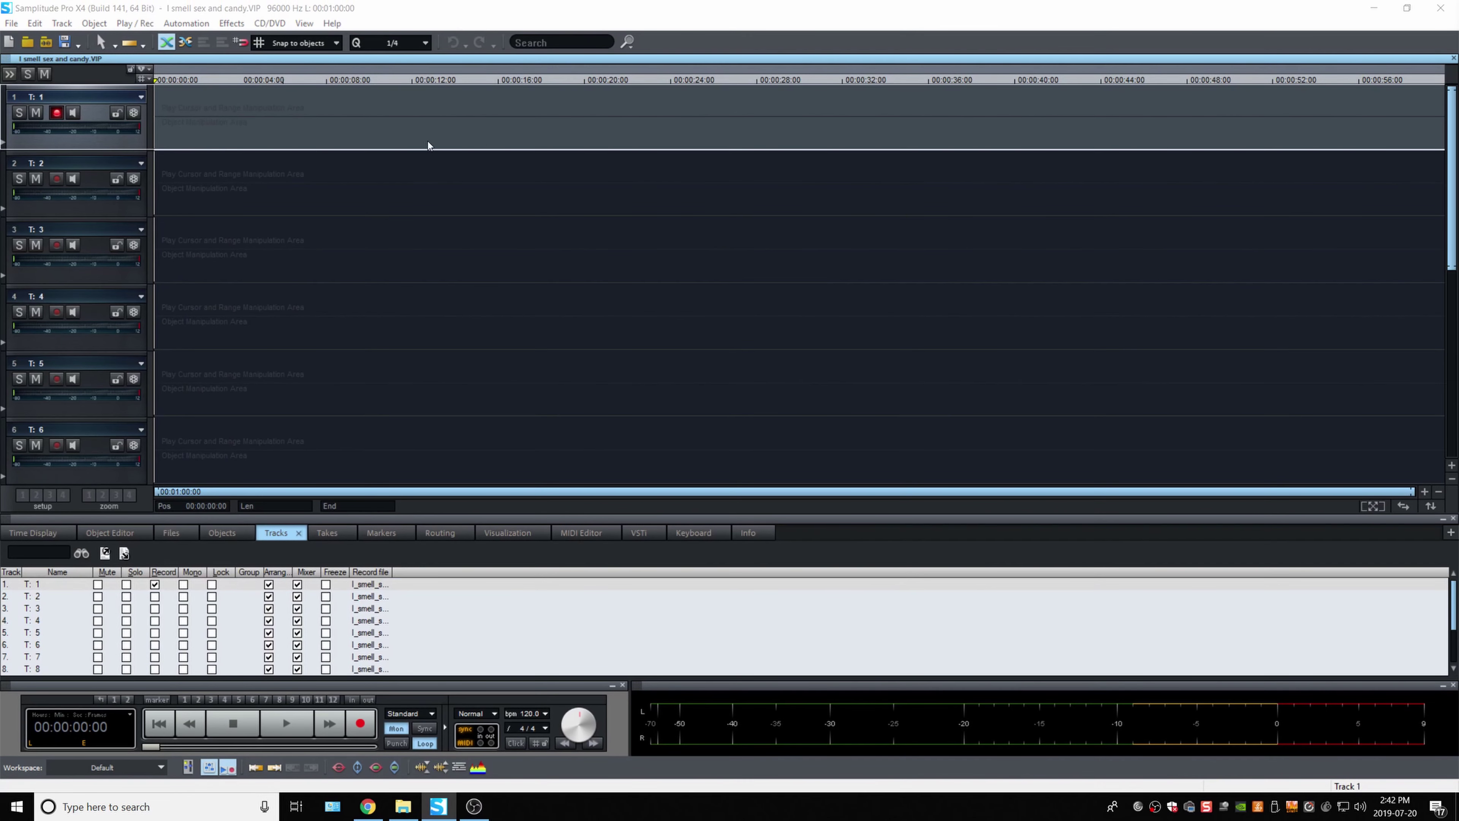
{"action": "scroll", "coordinate": [126, 271], "scroll_direction": "down", "scroll_amount": 4}
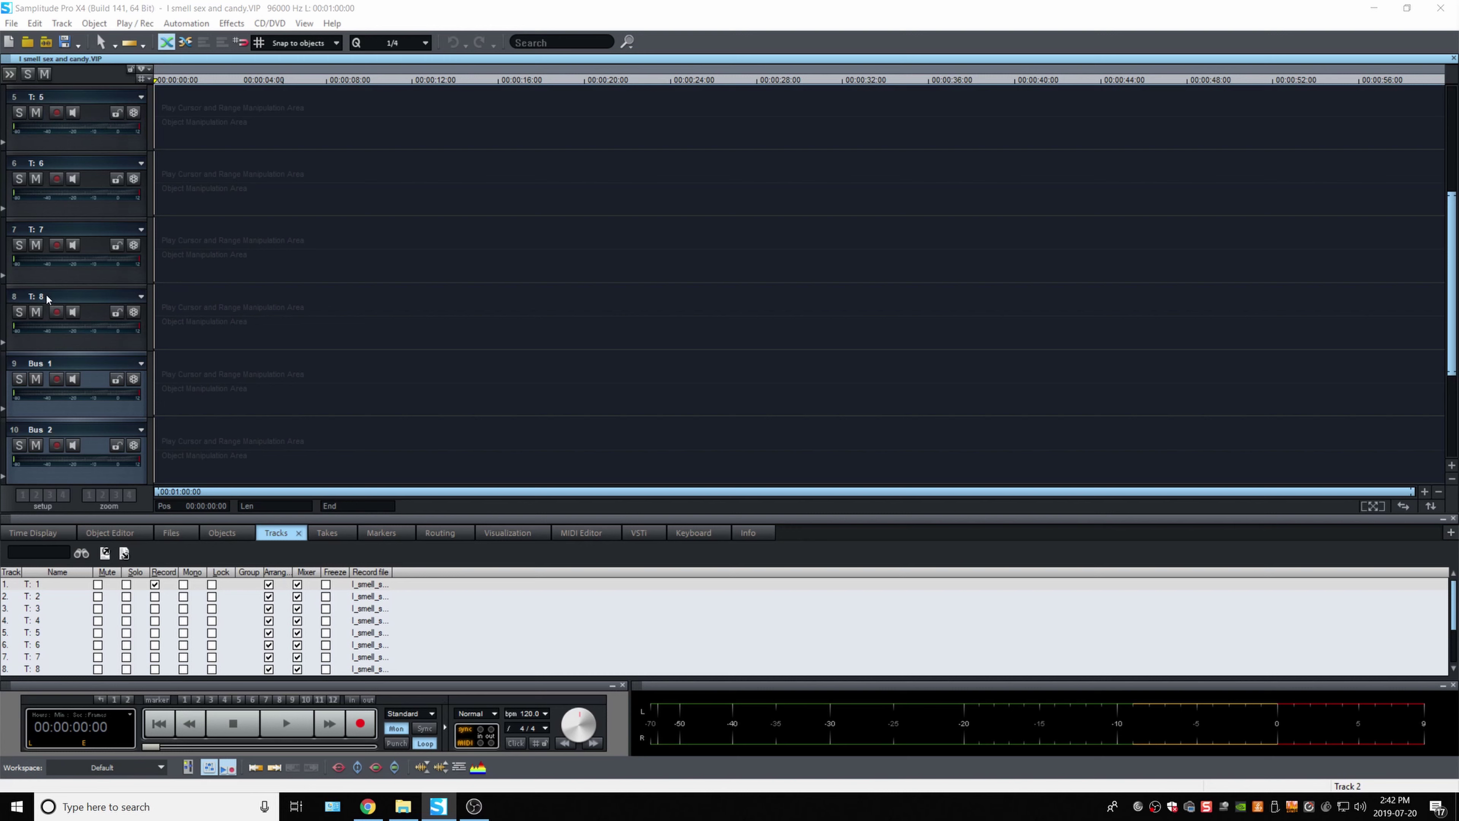
{"action": "scroll", "coordinate": [126, 313], "scroll_direction": "down", "scroll_amount": 2}
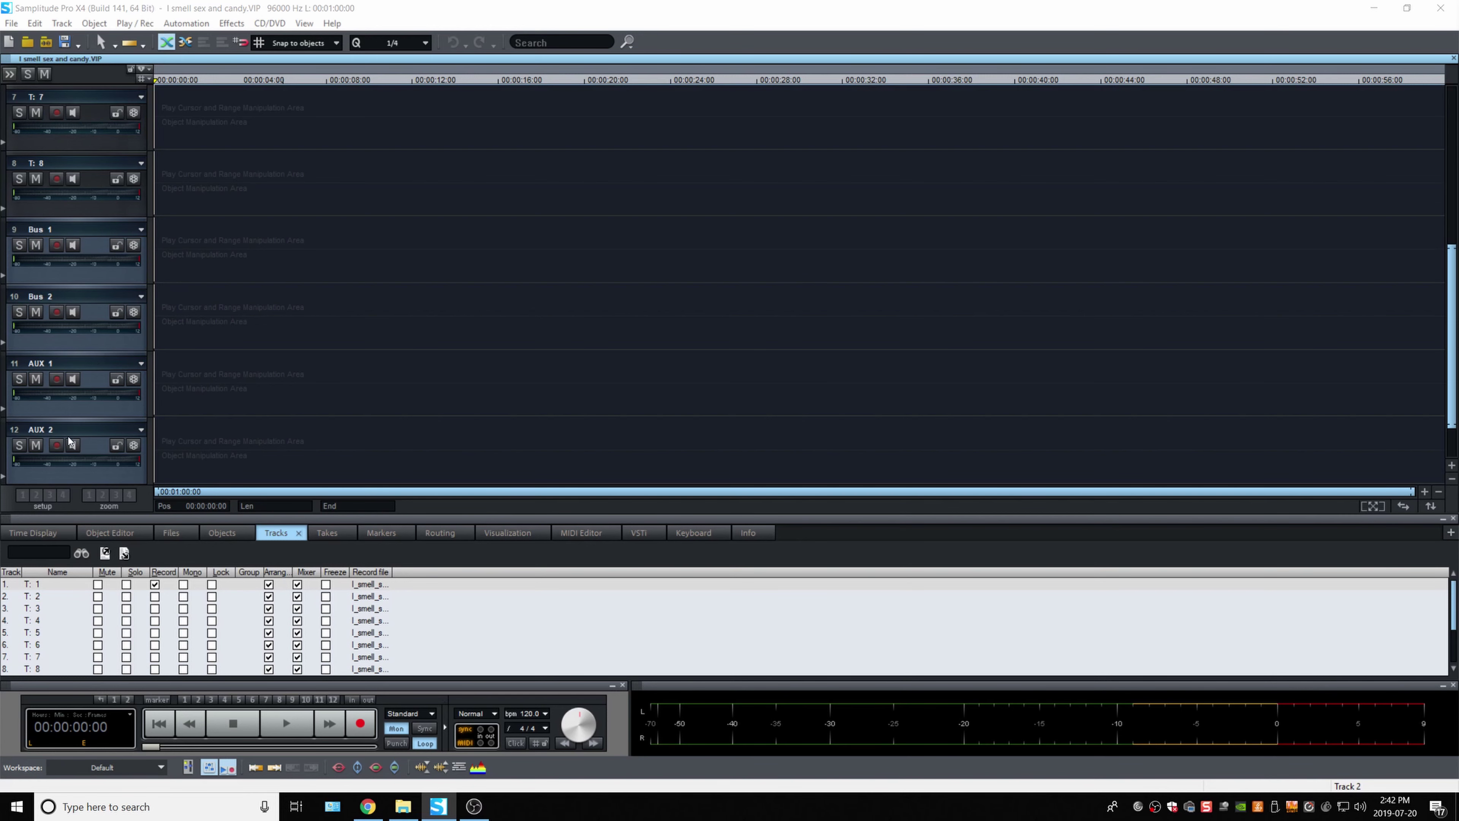
{"action": "scroll", "coordinate": [107, 345], "scroll_direction": "up", "scroll_amount": 6}
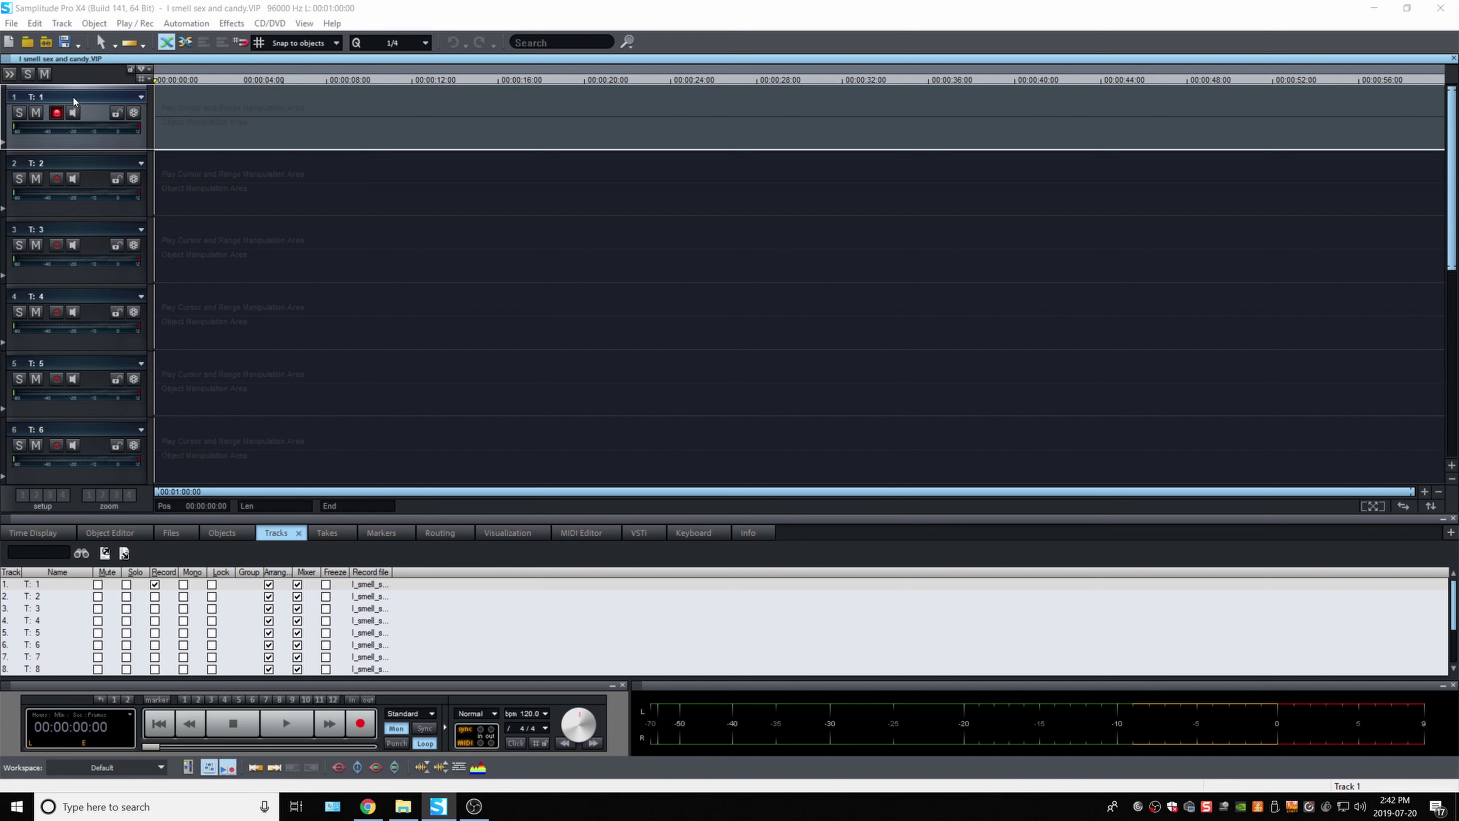
{"action": "scroll", "coordinate": [89, 180], "scroll_direction": "down", "scroll_amount": 4}
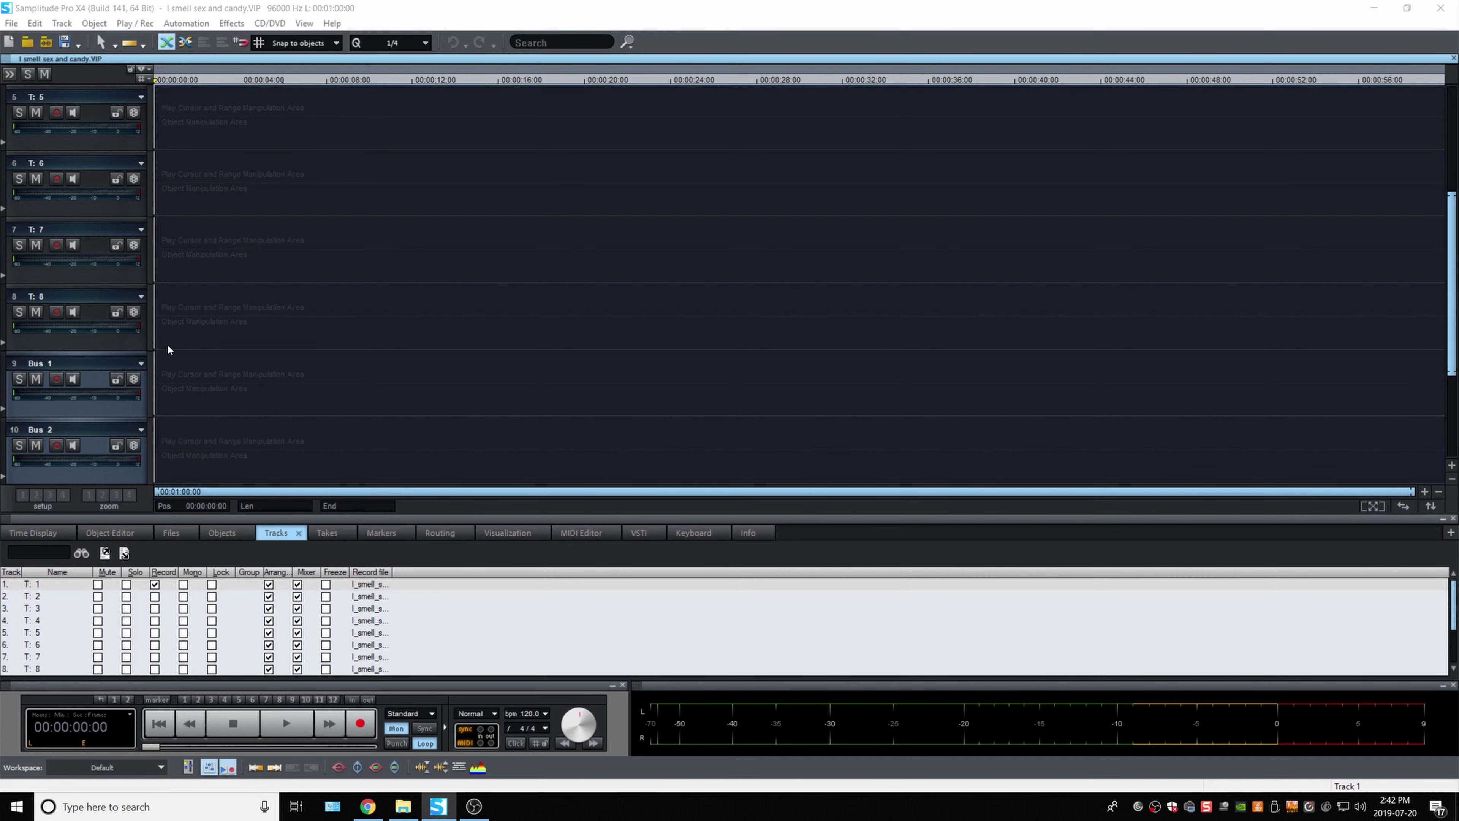
Check the source WAV files against the existing tracks, and insert 16 additional tracks after track 8
{"action": "key", "text": "alt+Tab"}
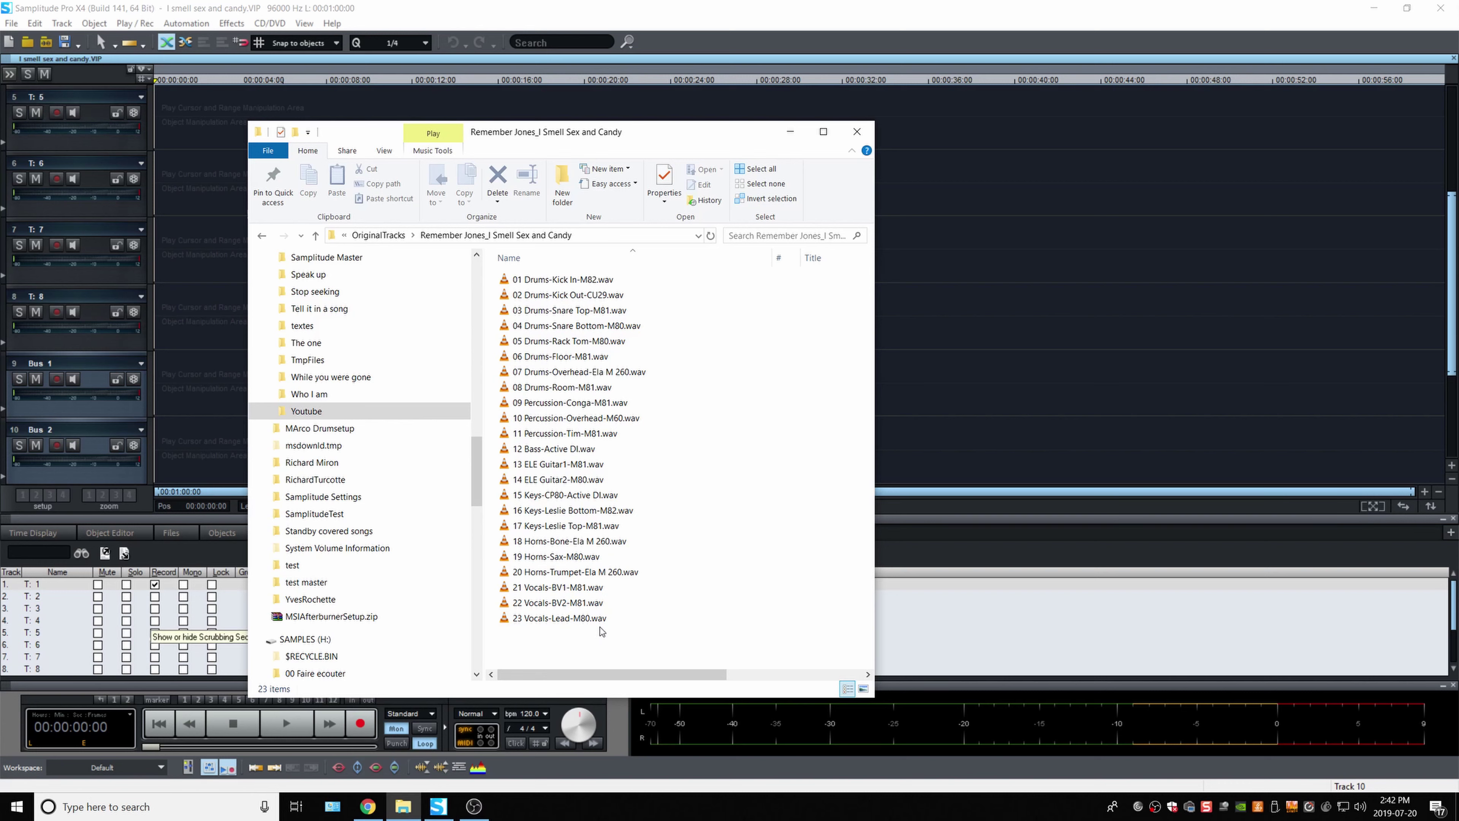
{"action": "mouse_move", "coordinate": [641, 626]}
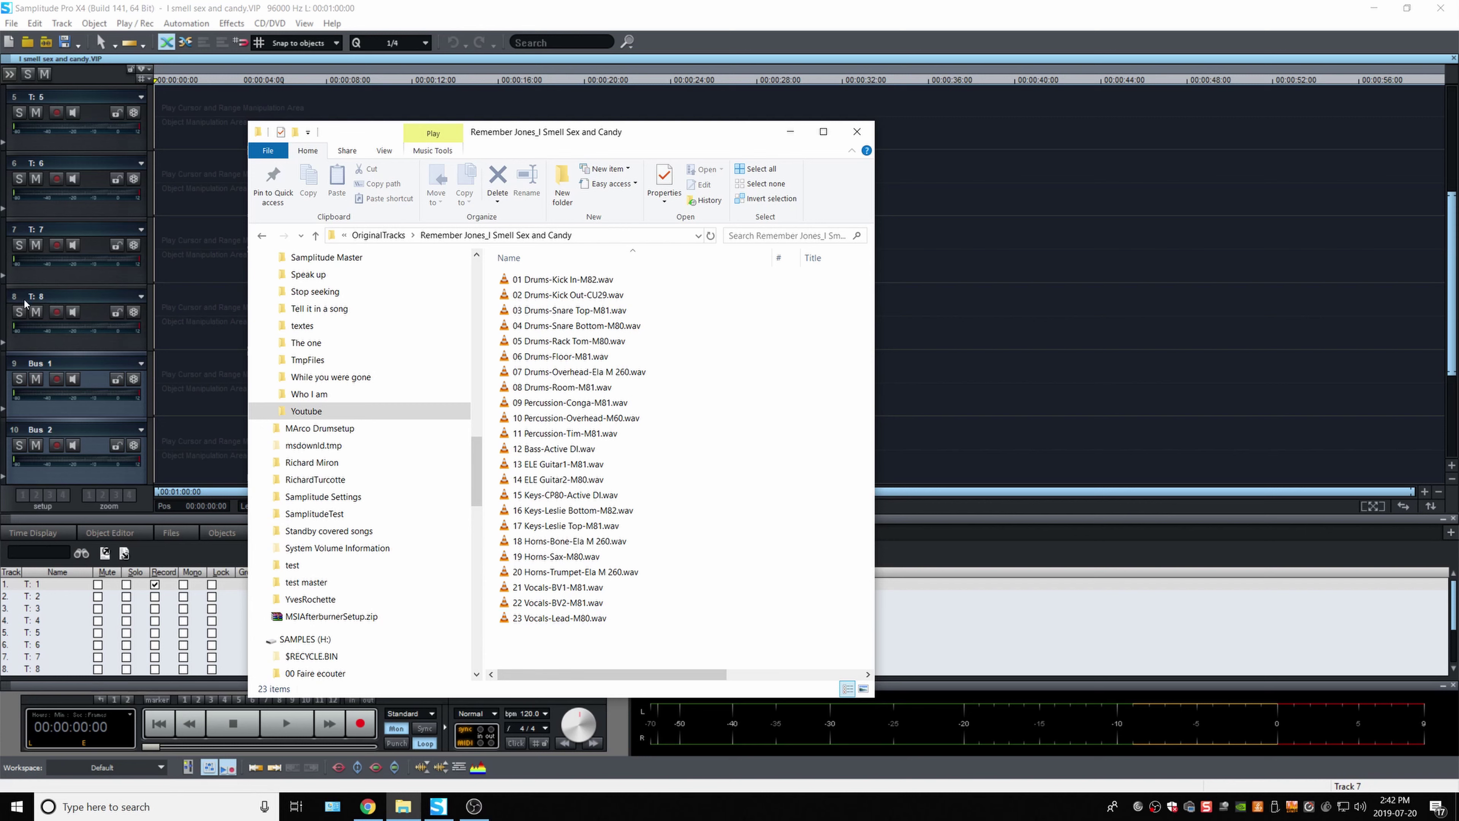
{"action": "left_click", "coordinate": [27, 350]}
{"action": "right_click", "coordinate": [27, 350]}
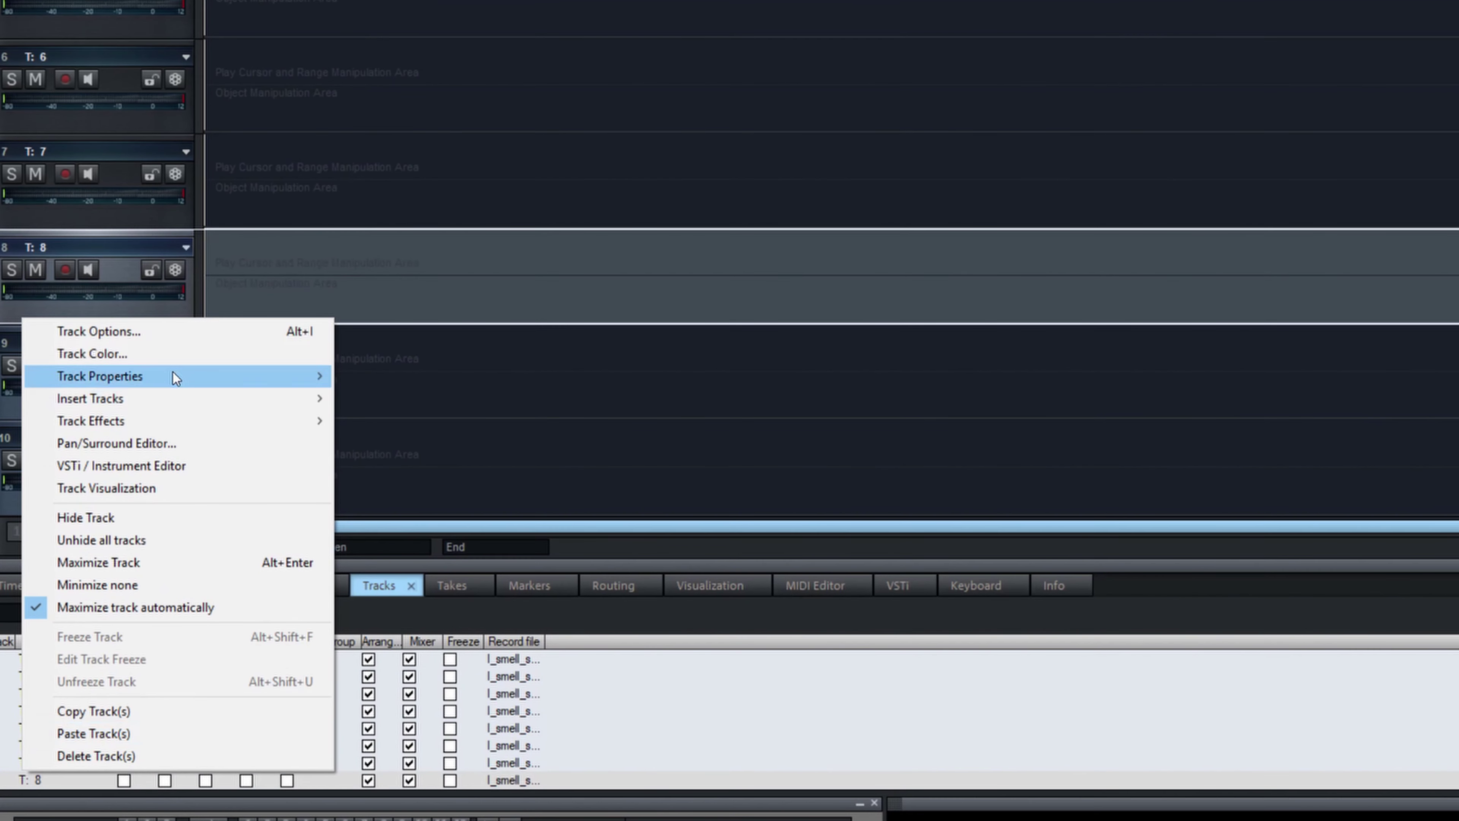
{"action": "mouse_move", "coordinate": [192, 395]}
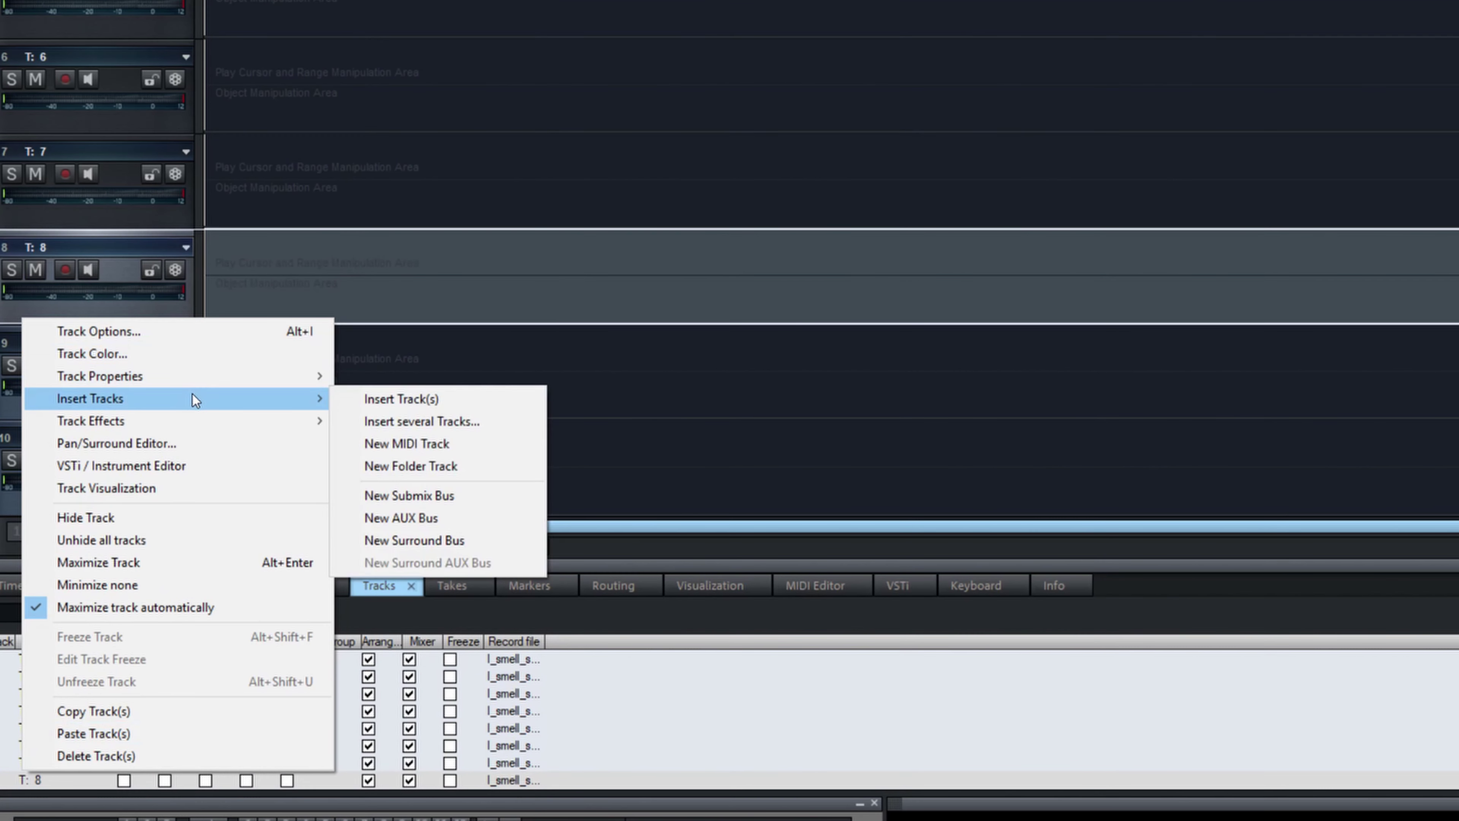
{"action": "left_click", "coordinate": [469, 421]}
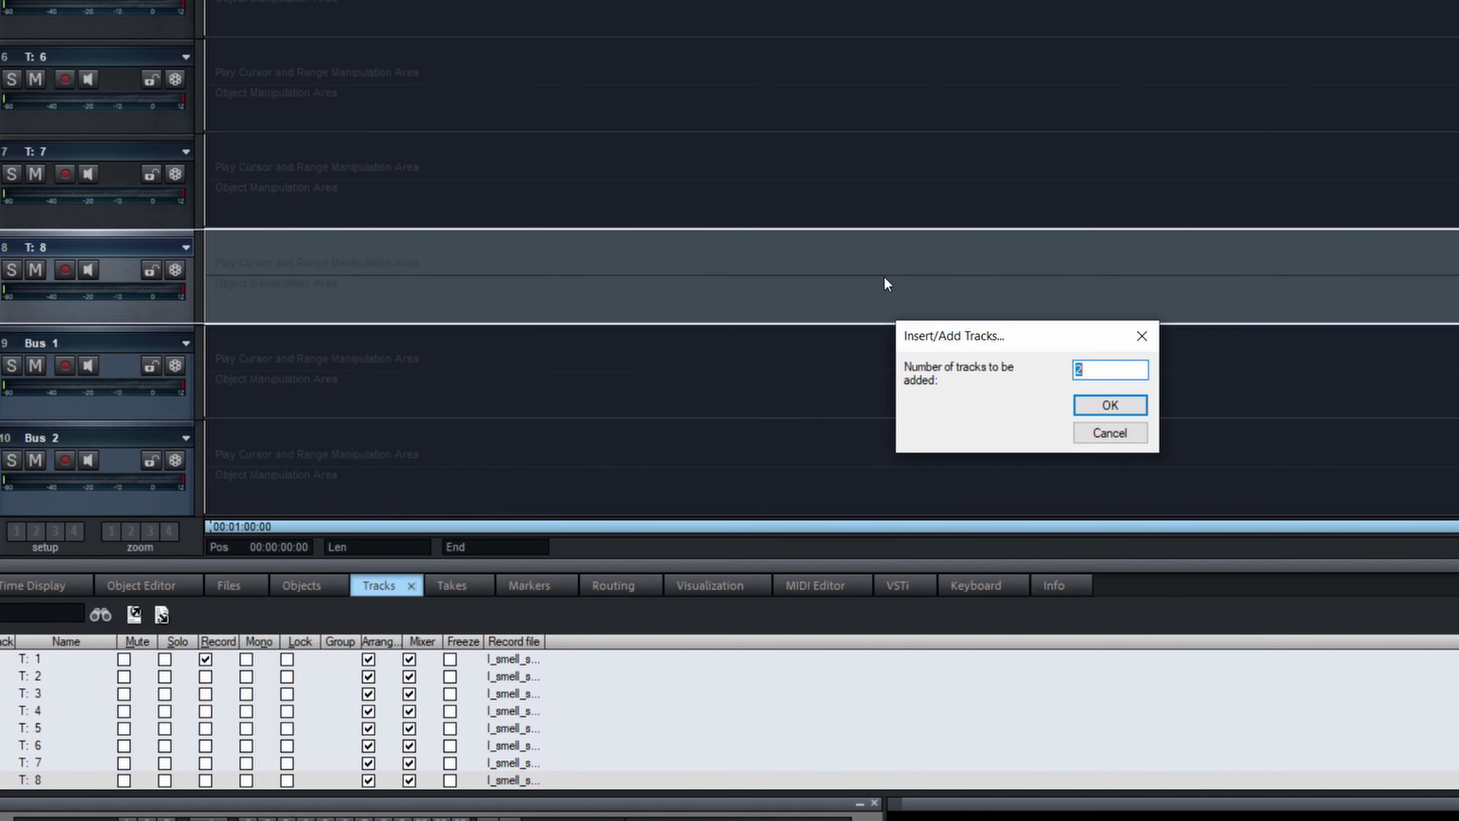
{"action": "type", "text": "18"}
{"action": "key", "text": "BackSpace"}
{"action": "type", "text": "6"}
{"action": "key", "text": "Return"}
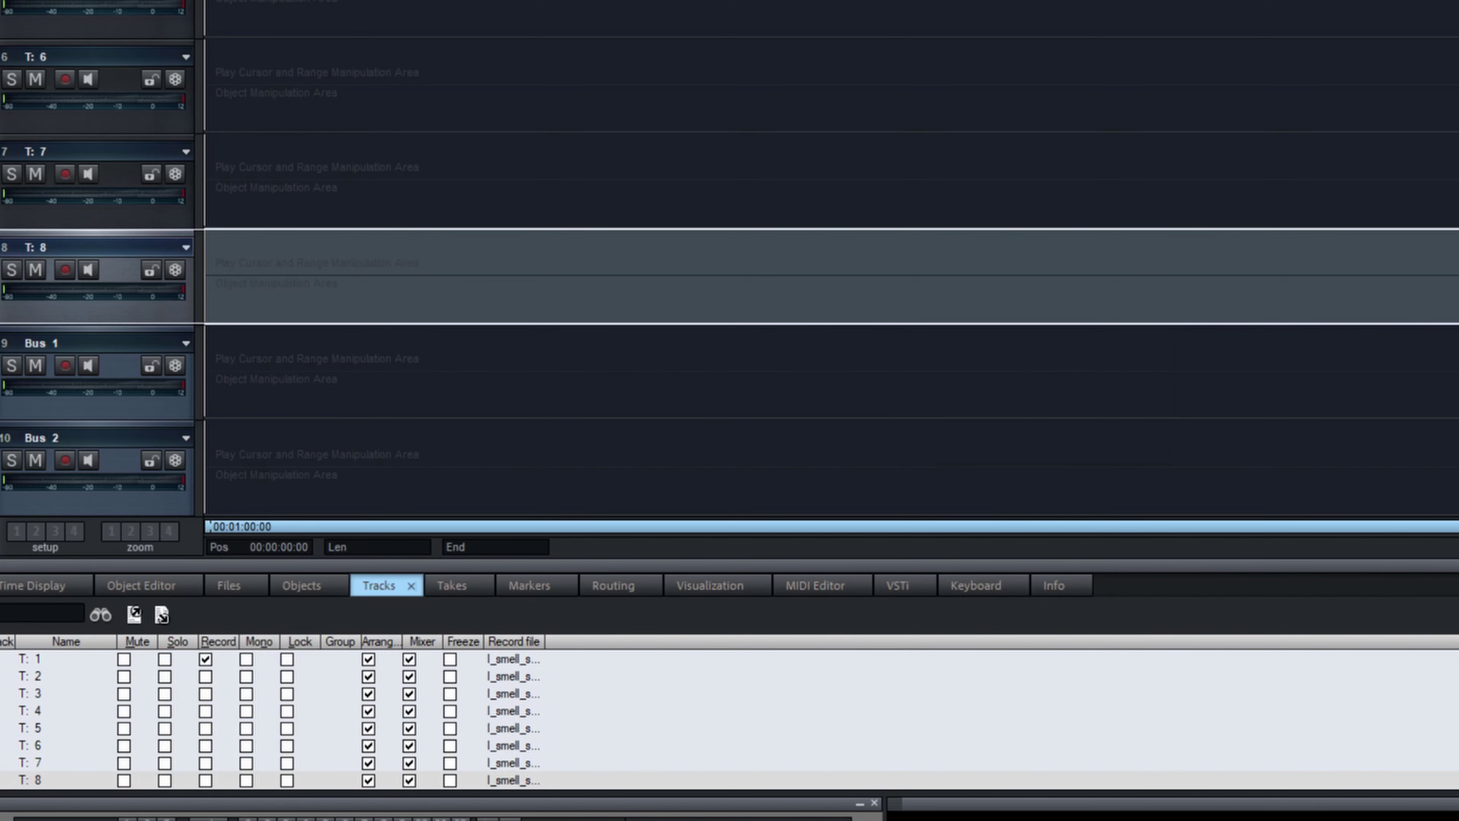
{"action": "scroll", "coordinate": [159, 399], "scroll_direction": "down", "scroll_amount": 7}
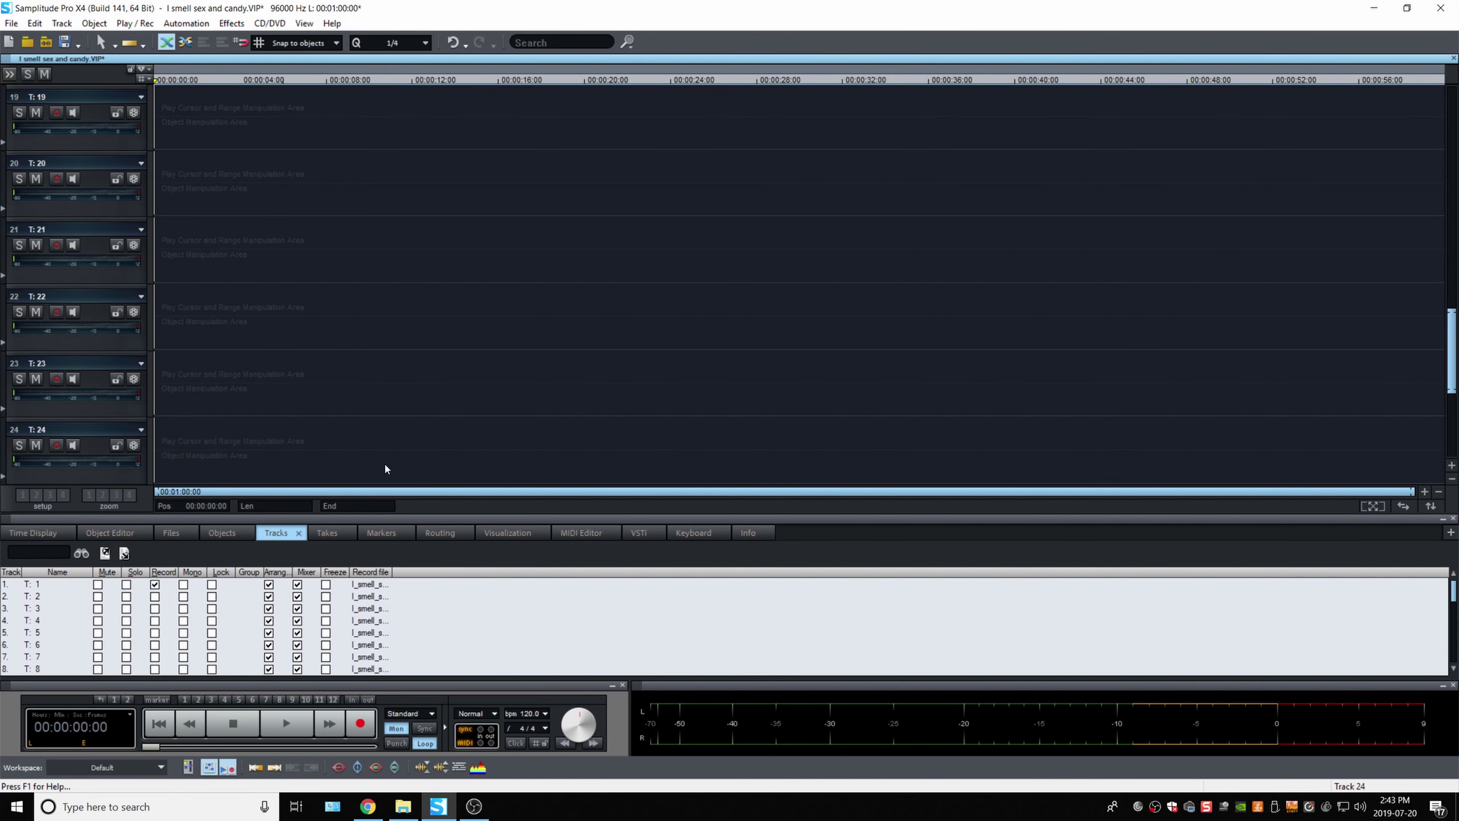
Recheck the source WAV files, and with track 1 as the start, choose all files in the Remember Jones_I Smell Sex and Candy folder for audio import
{"action": "left_click", "coordinate": [410, 813]}
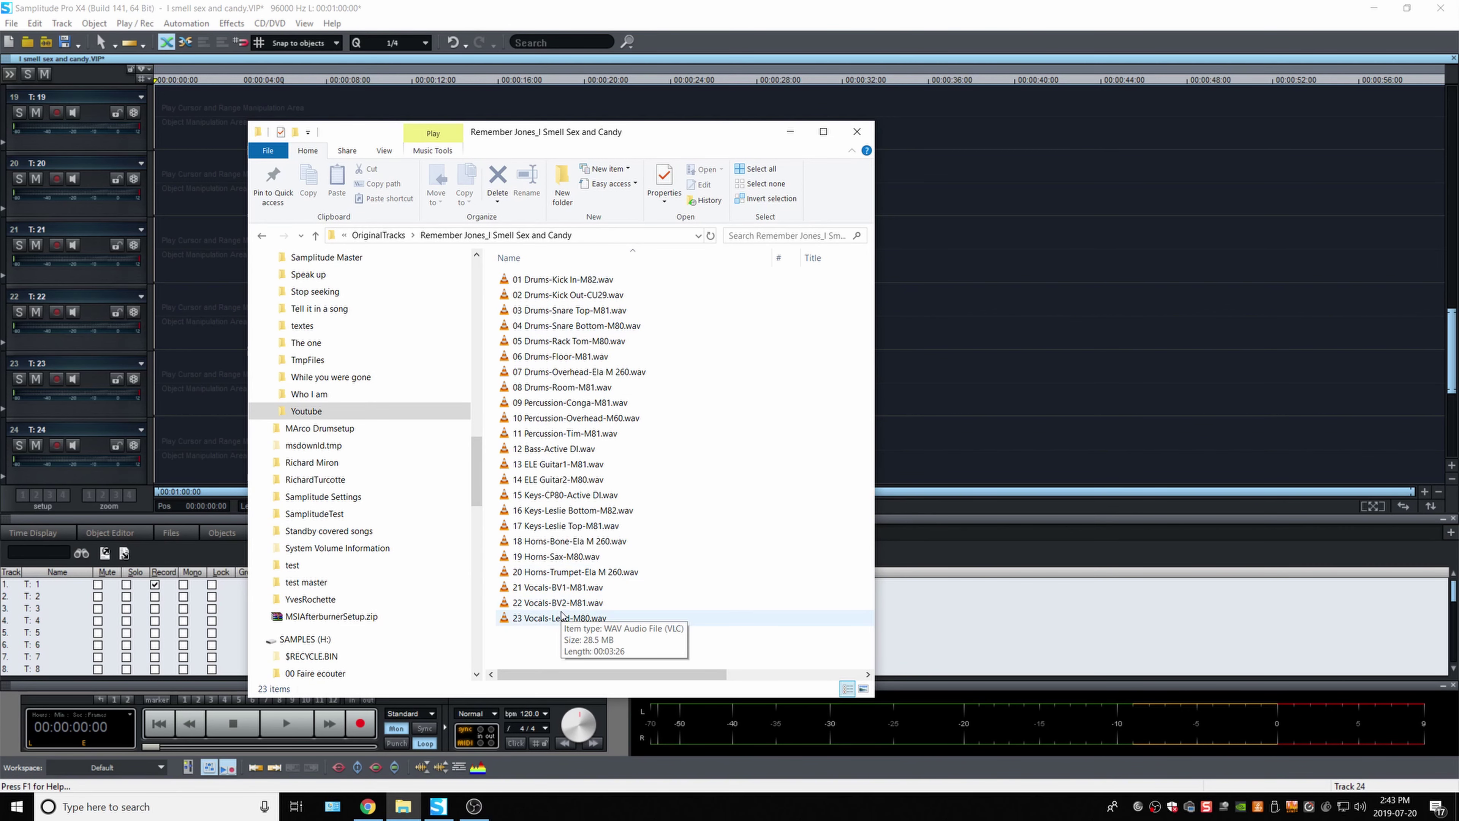
{"action": "left_click", "coordinate": [191, 139]}
{"action": "scroll", "coordinate": [191, 138], "scroll_direction": "up", "scroll_amount": 2}
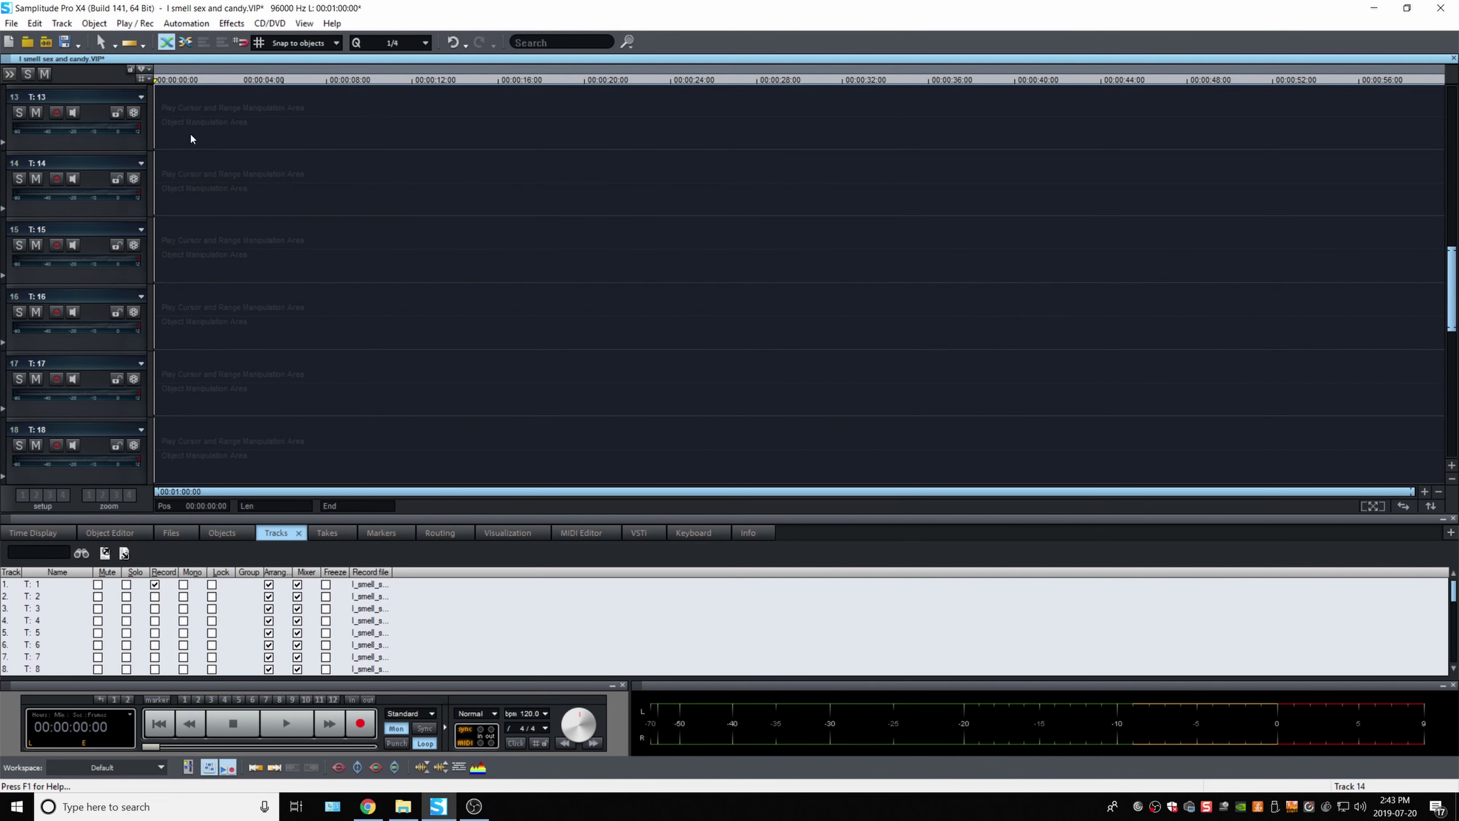
{"action": "scroll", "coordinate": [191, 139], "scroll_direction": "up", "scroll_amount": 4}
{"action": "left_click", "coordinate": [11, 23]}
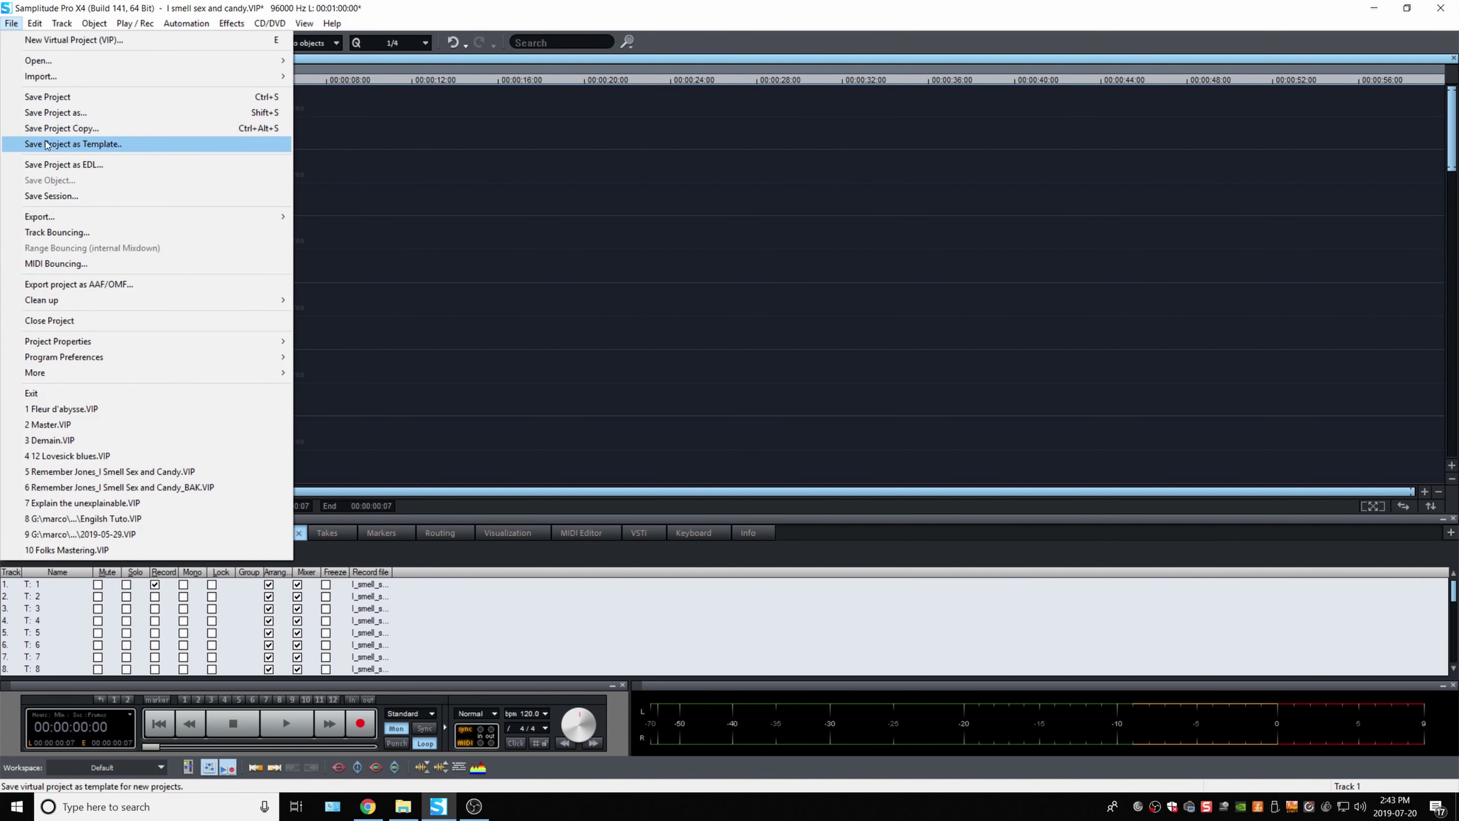
{"action": "mouse_move", "coordinate": [85, 227]}
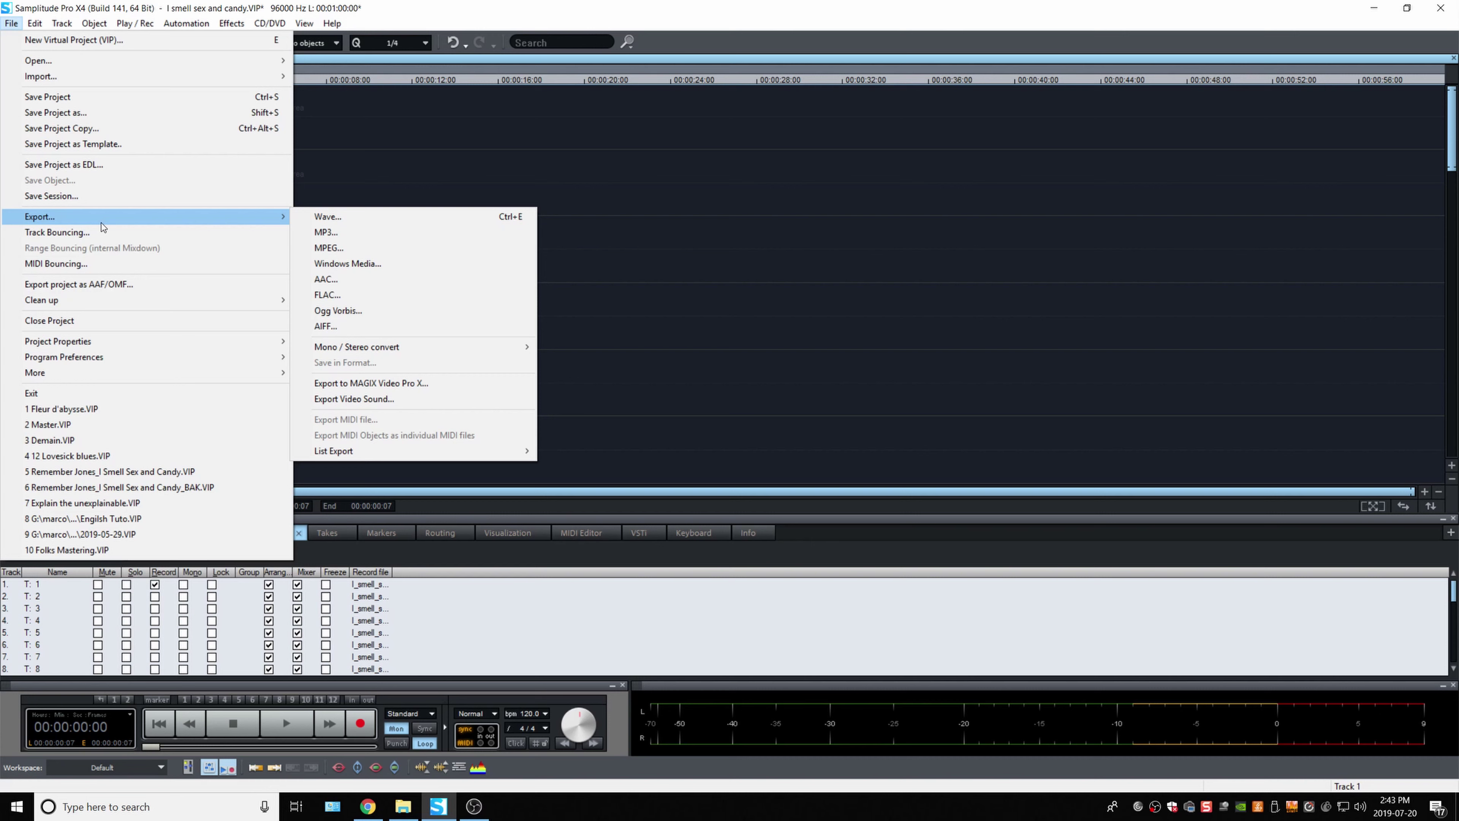
{"action": "mouse_move", "coordinate": [223, 82]}
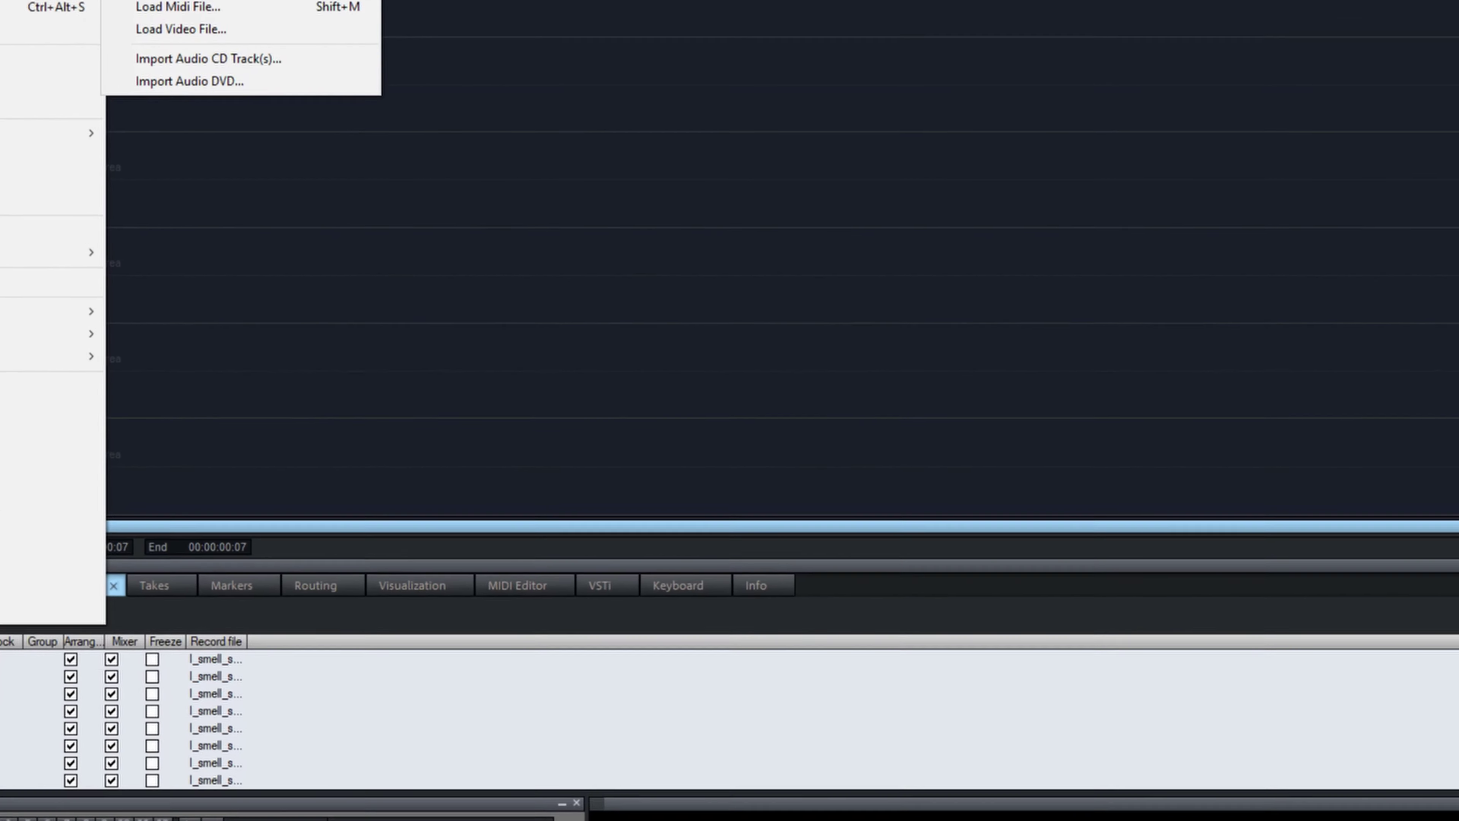
{"action": "left_click", "coordinate": [335, 35]}
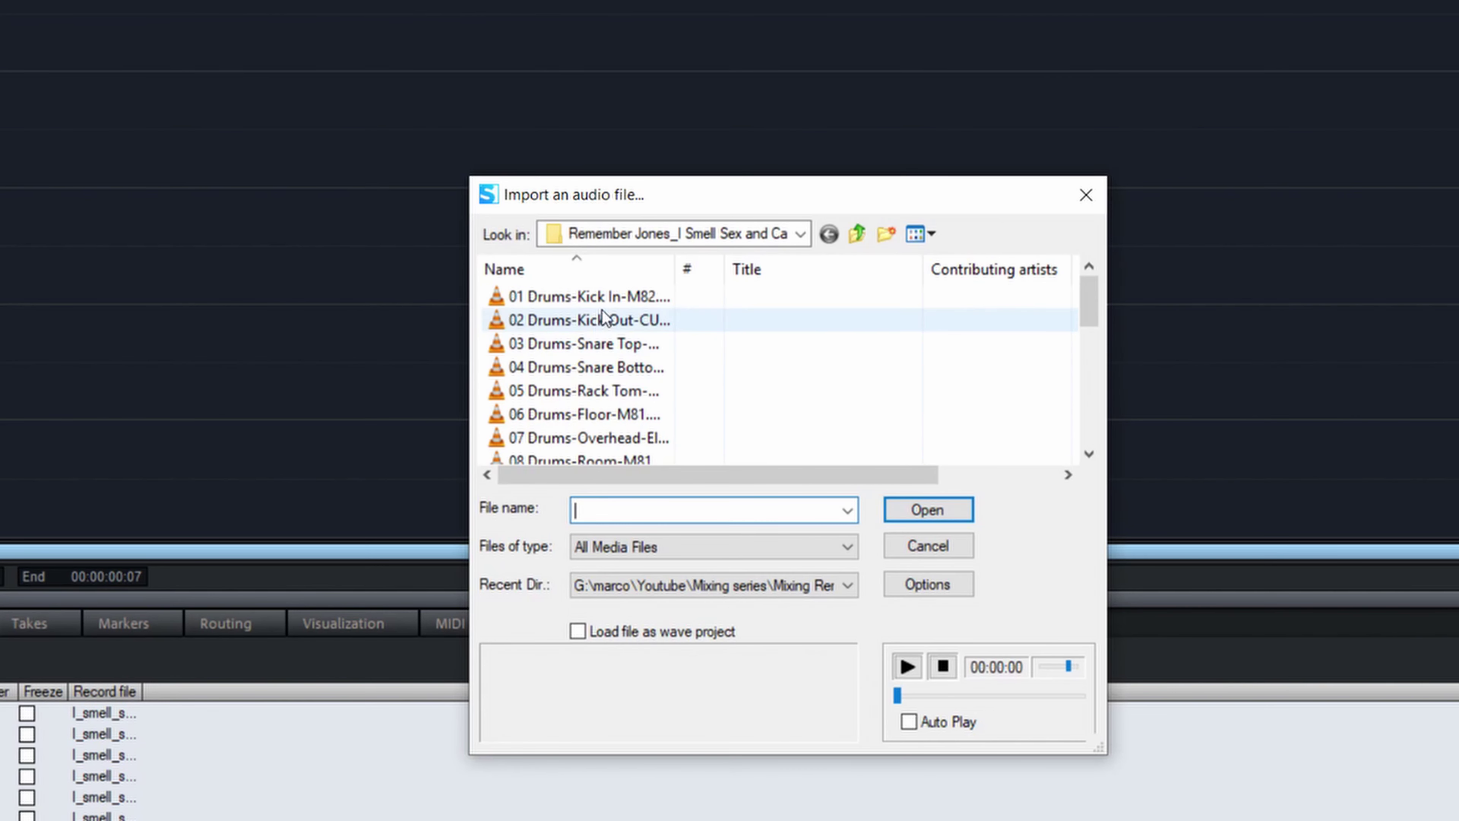
{"action": "left_click", "coordinate": [611, 295]}
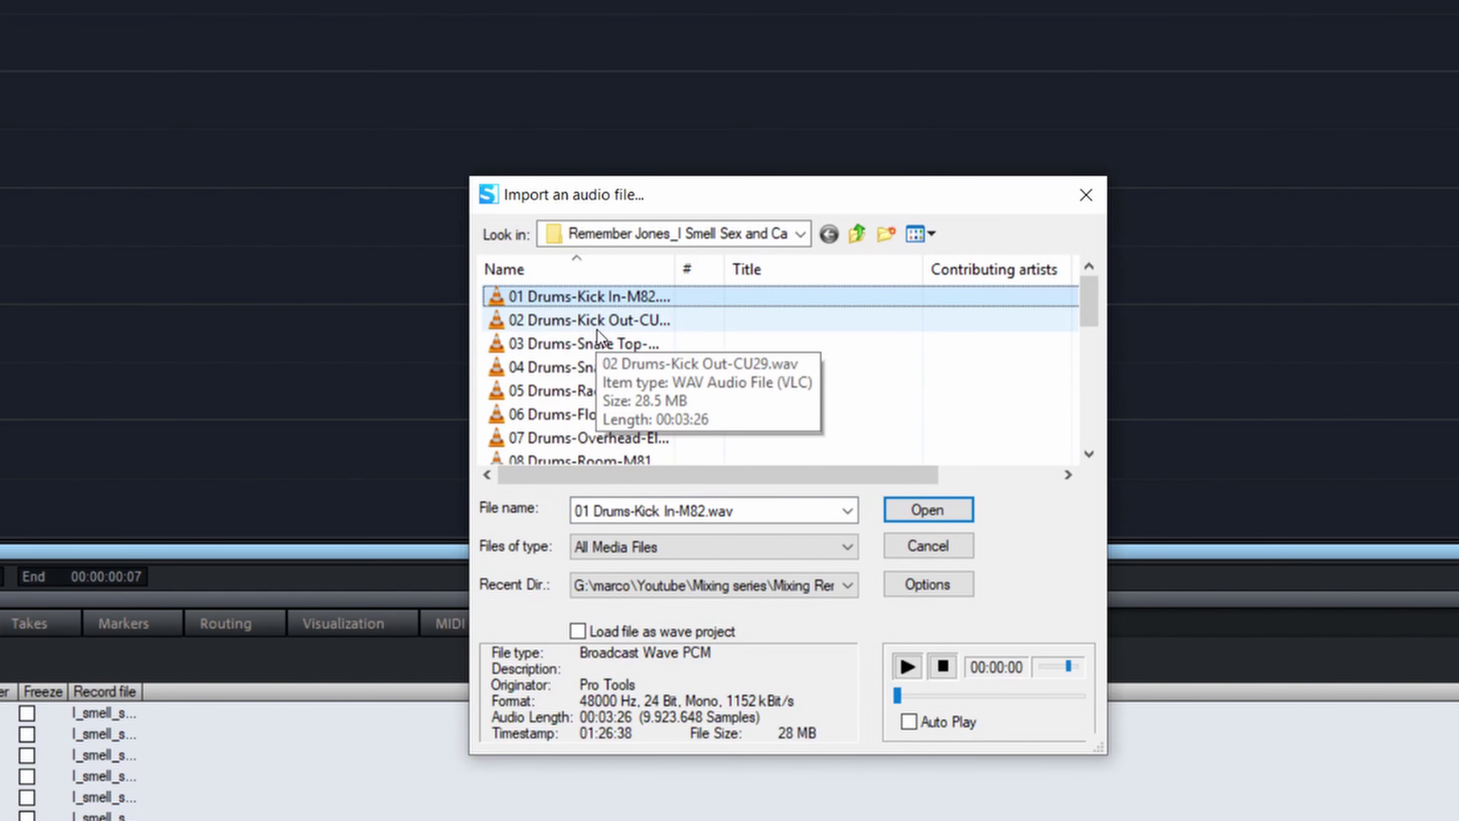
{"action": "key", "text": "ctrl+a"}
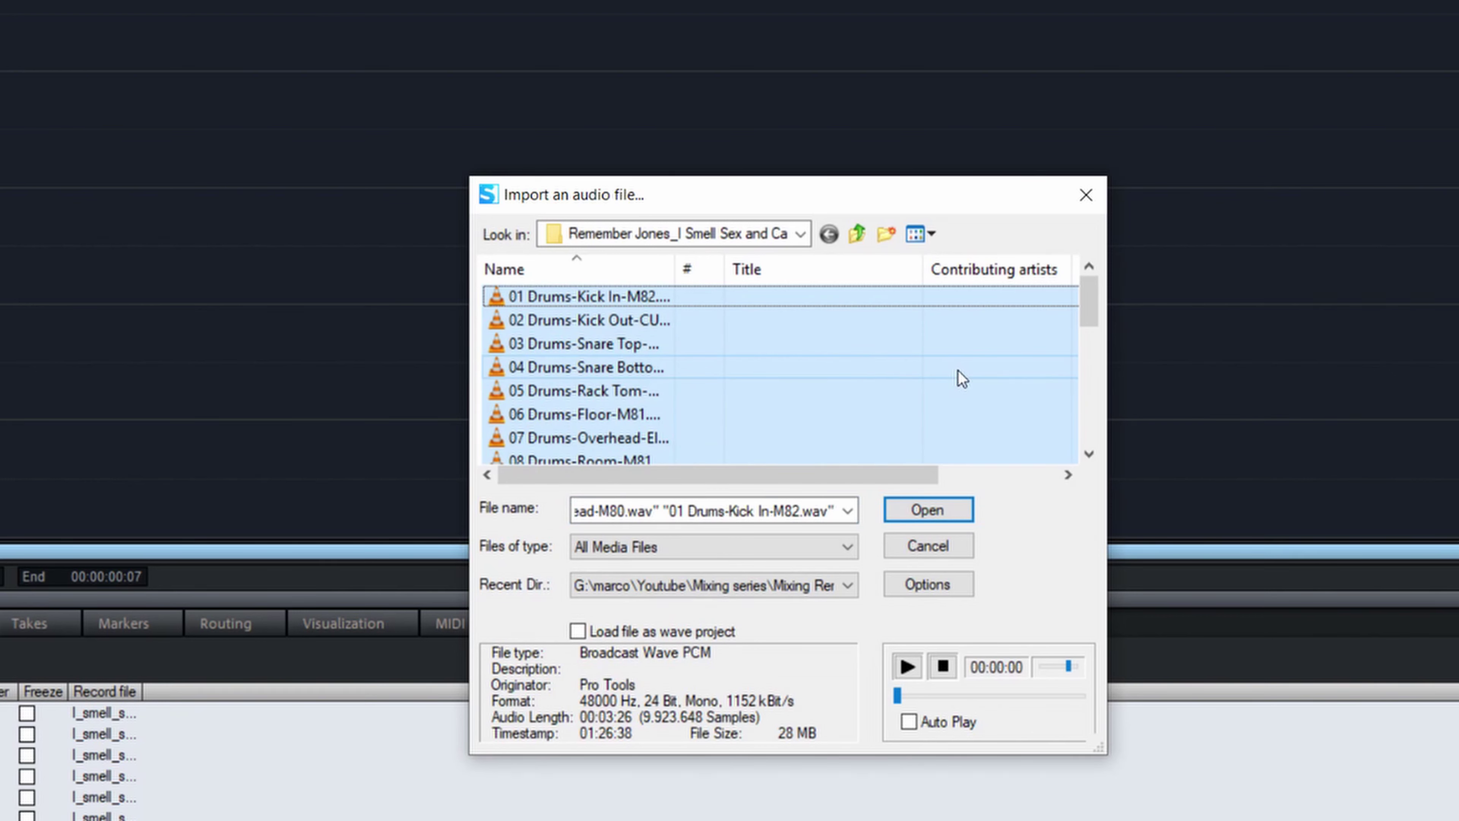
{"action": "left_click", "coordinate": [929, 510]}
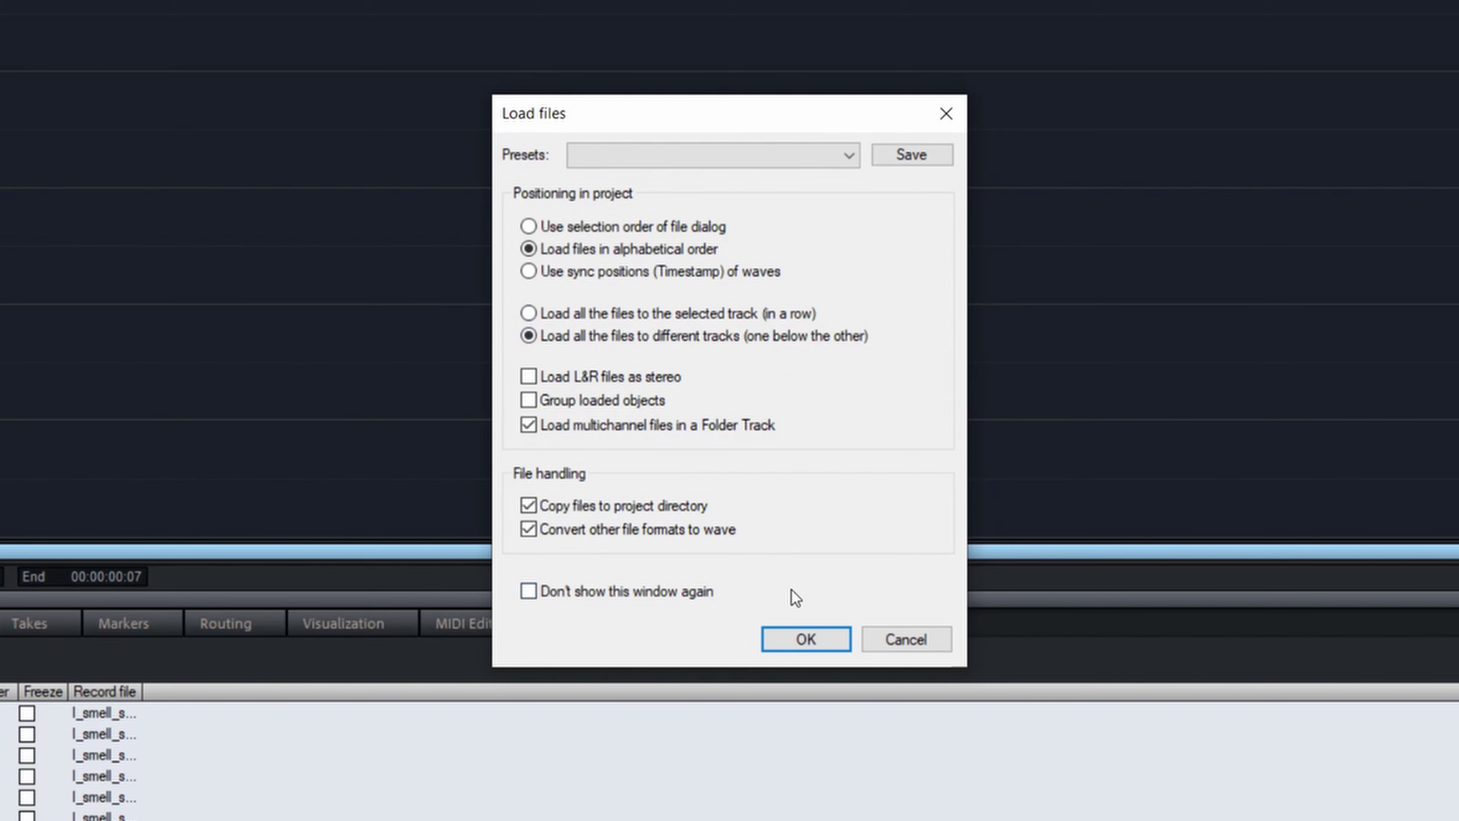
Load the files alphabetically onto different tracks, copied to the project directory, using Convert file and suppressing the samplerate message for this project
{"action": "left_click", "coordinate": [804, 641]}
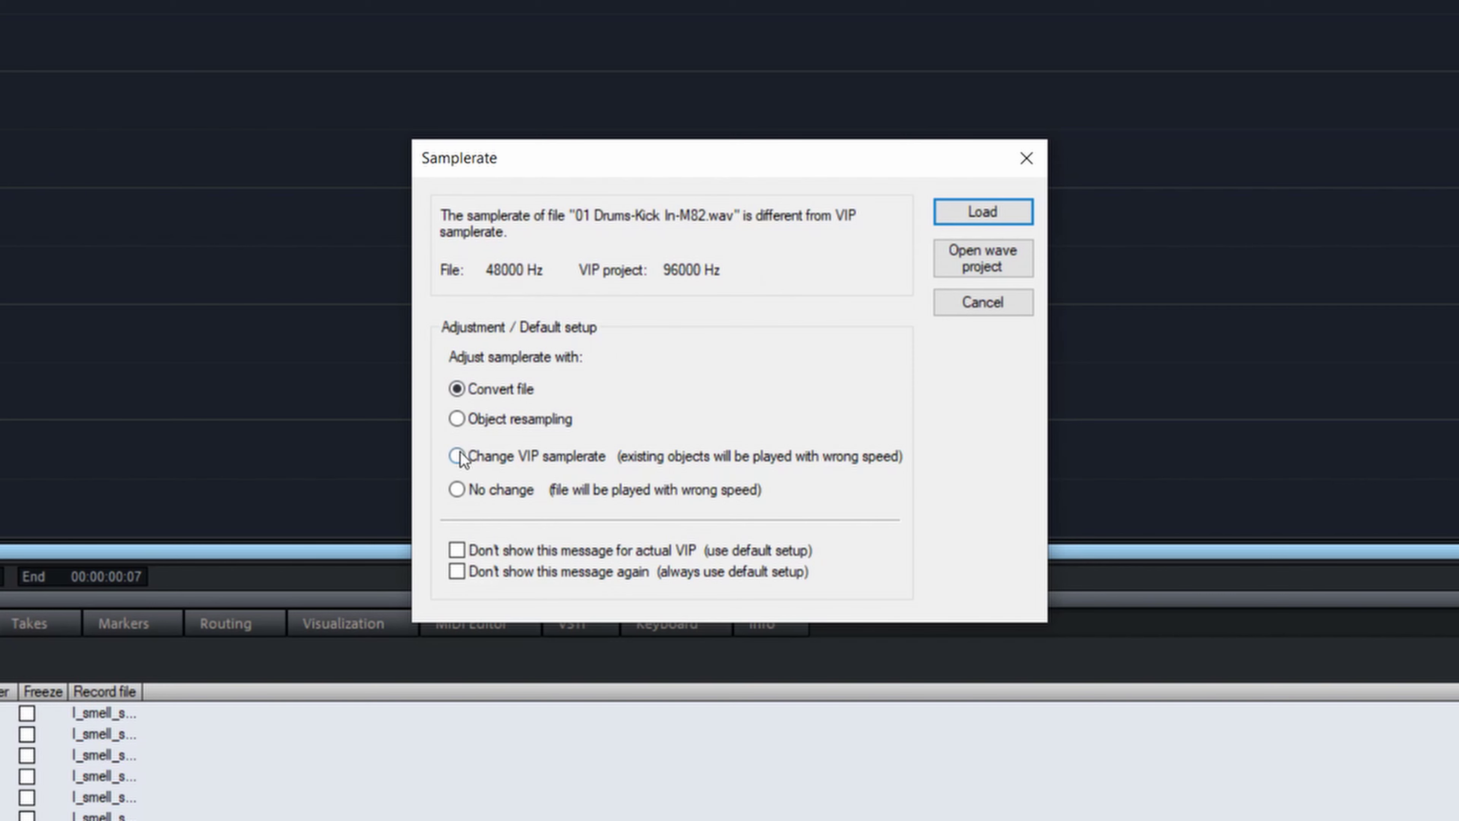
{"action": "left_click", "coordinate": [470, 552]}
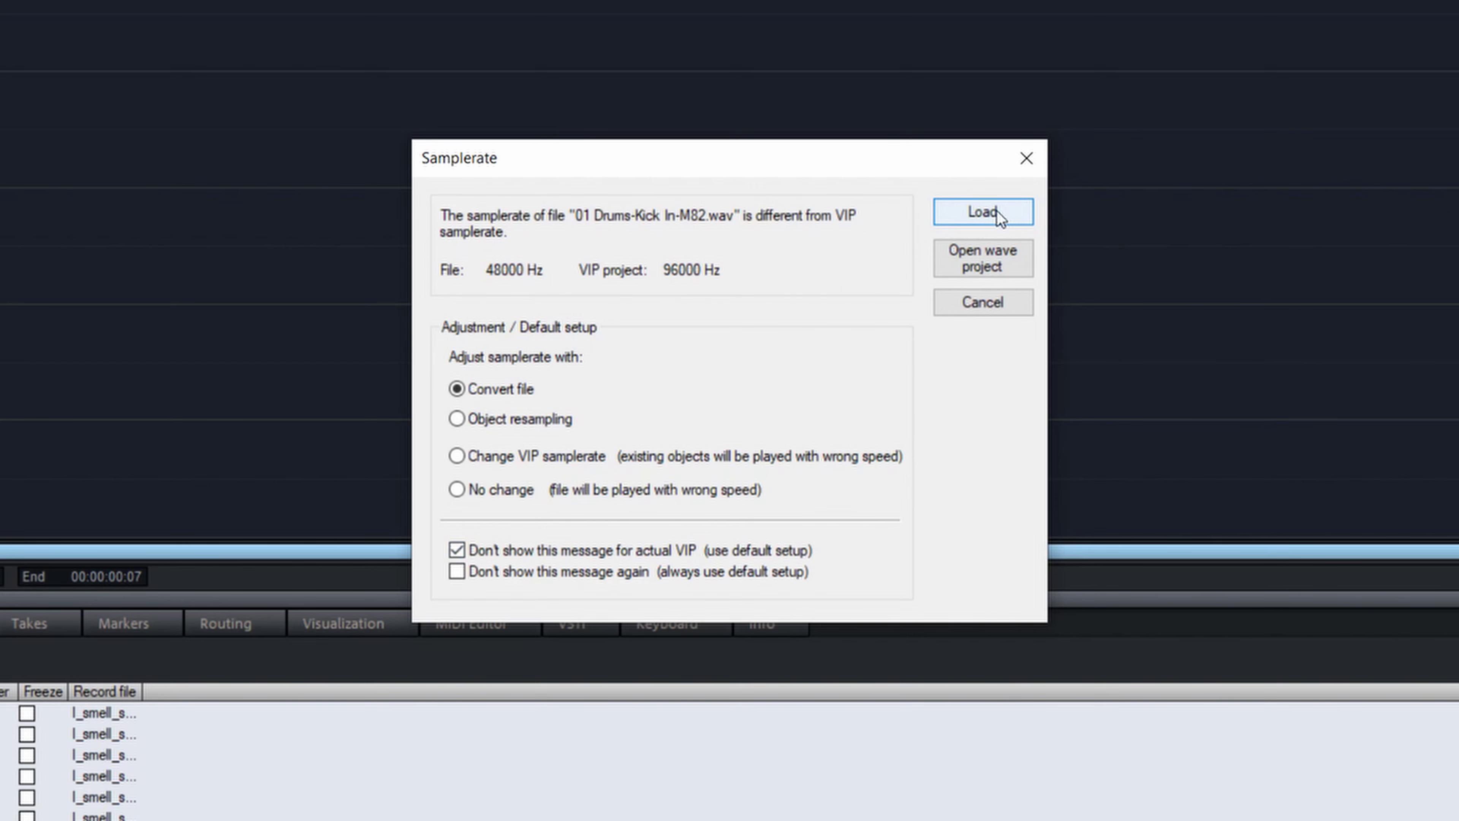
{"action": "left_click", "coordinate": [1010, 212]}
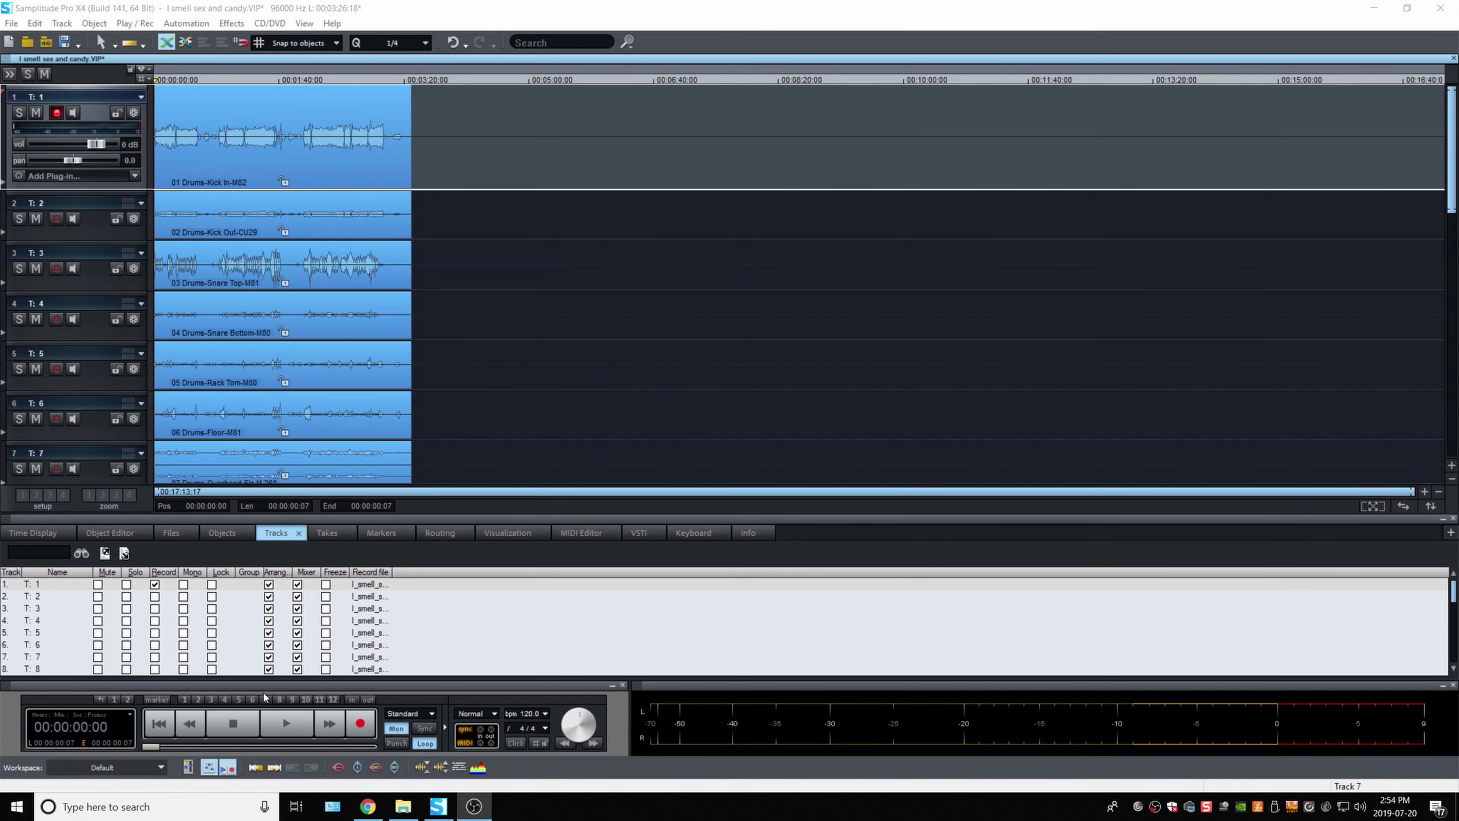
{"action": "left_click", "coordinate": [340, 769]}
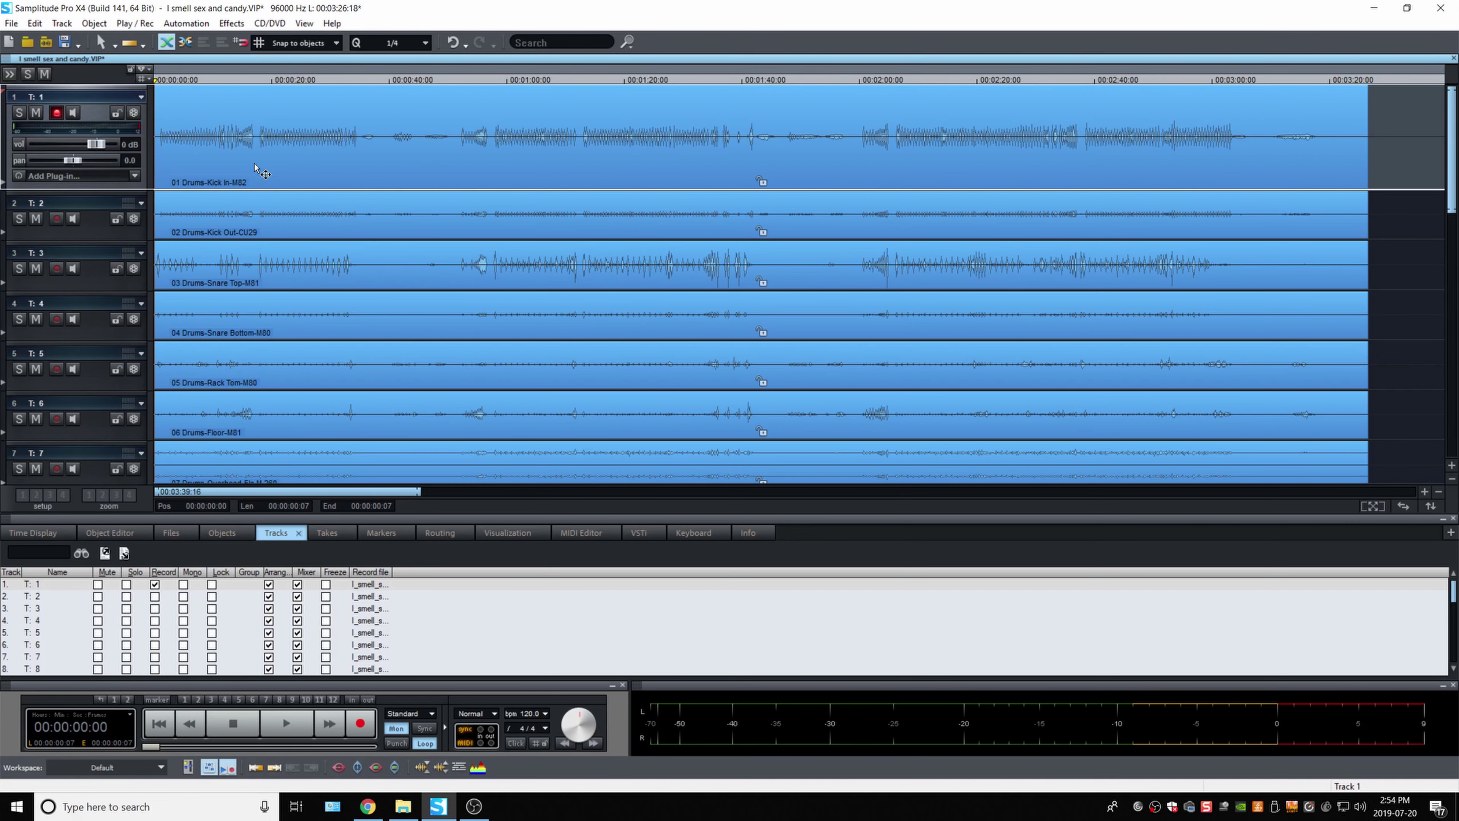
Name tracks 1 to 4 BD in, BDout, SNtop and SNbott
{"action": "double_click", "coordinate": [45, 96]}
{"action": "type", "text": "BD in"}
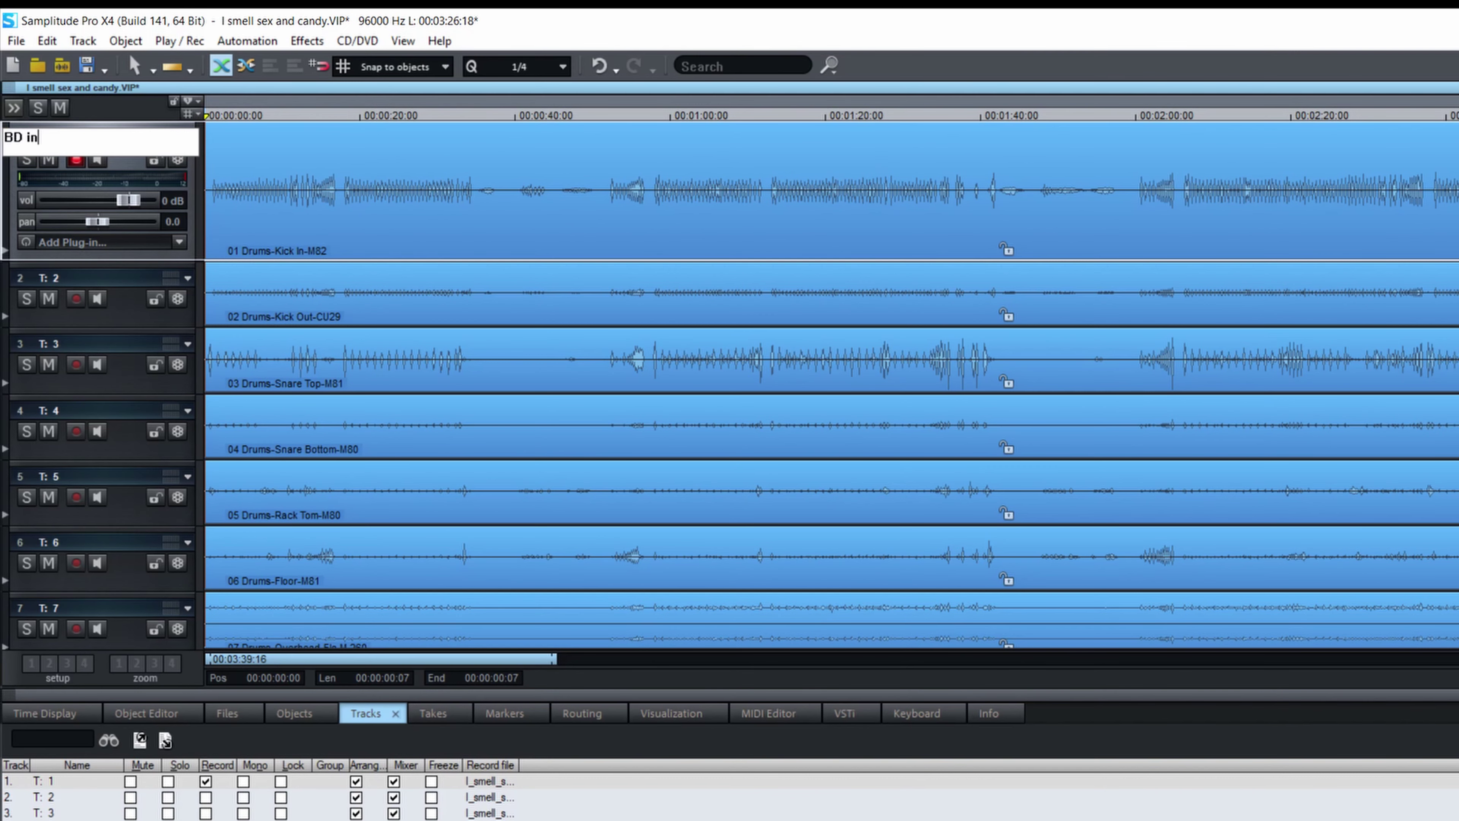
{"action": "key", "text": "Return"}
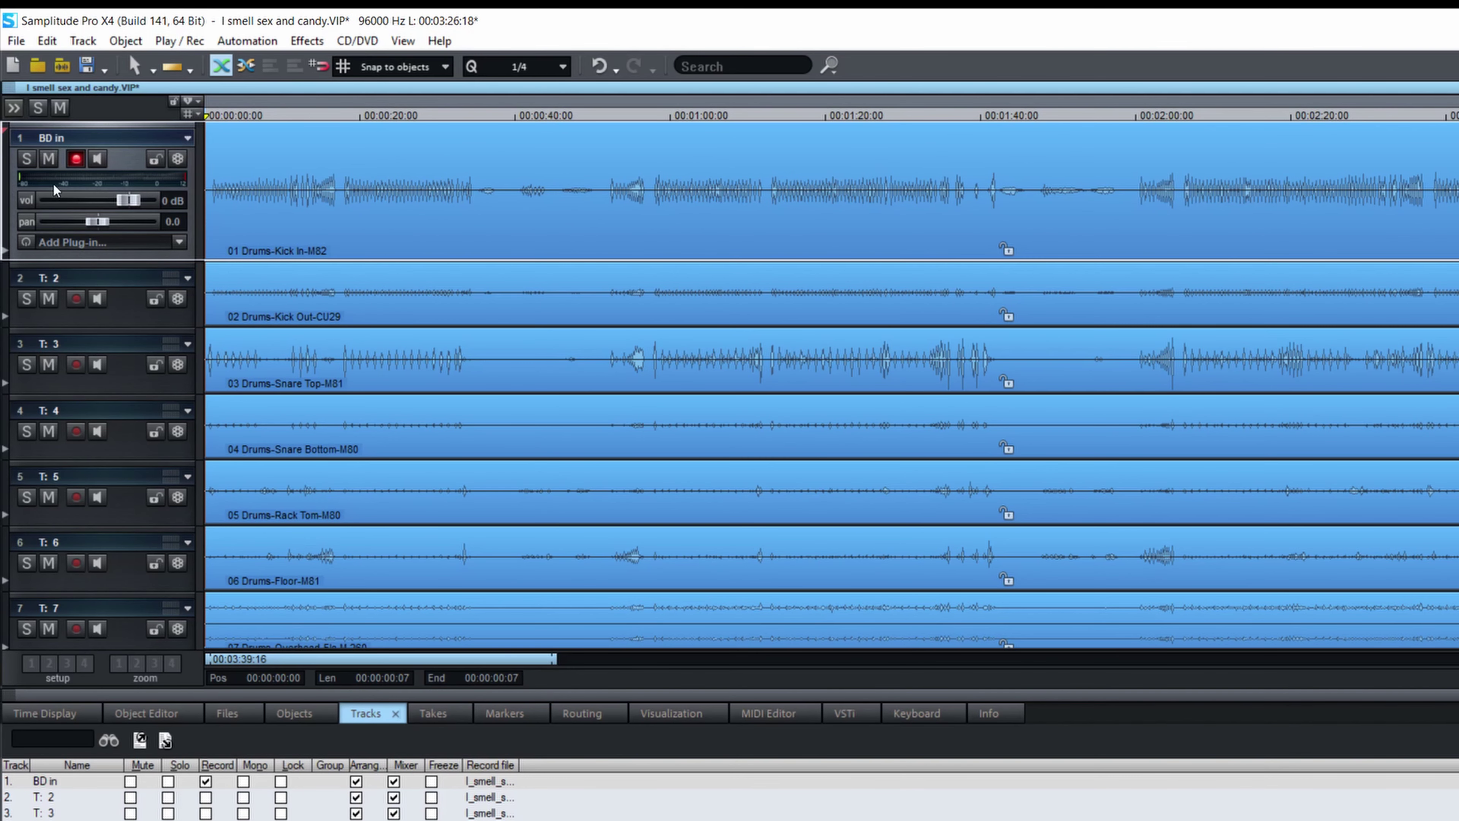
{"action": "left_click", "coordinate": [55, 279]}
{"action": "double_click", "coordinate": [57, 204]}
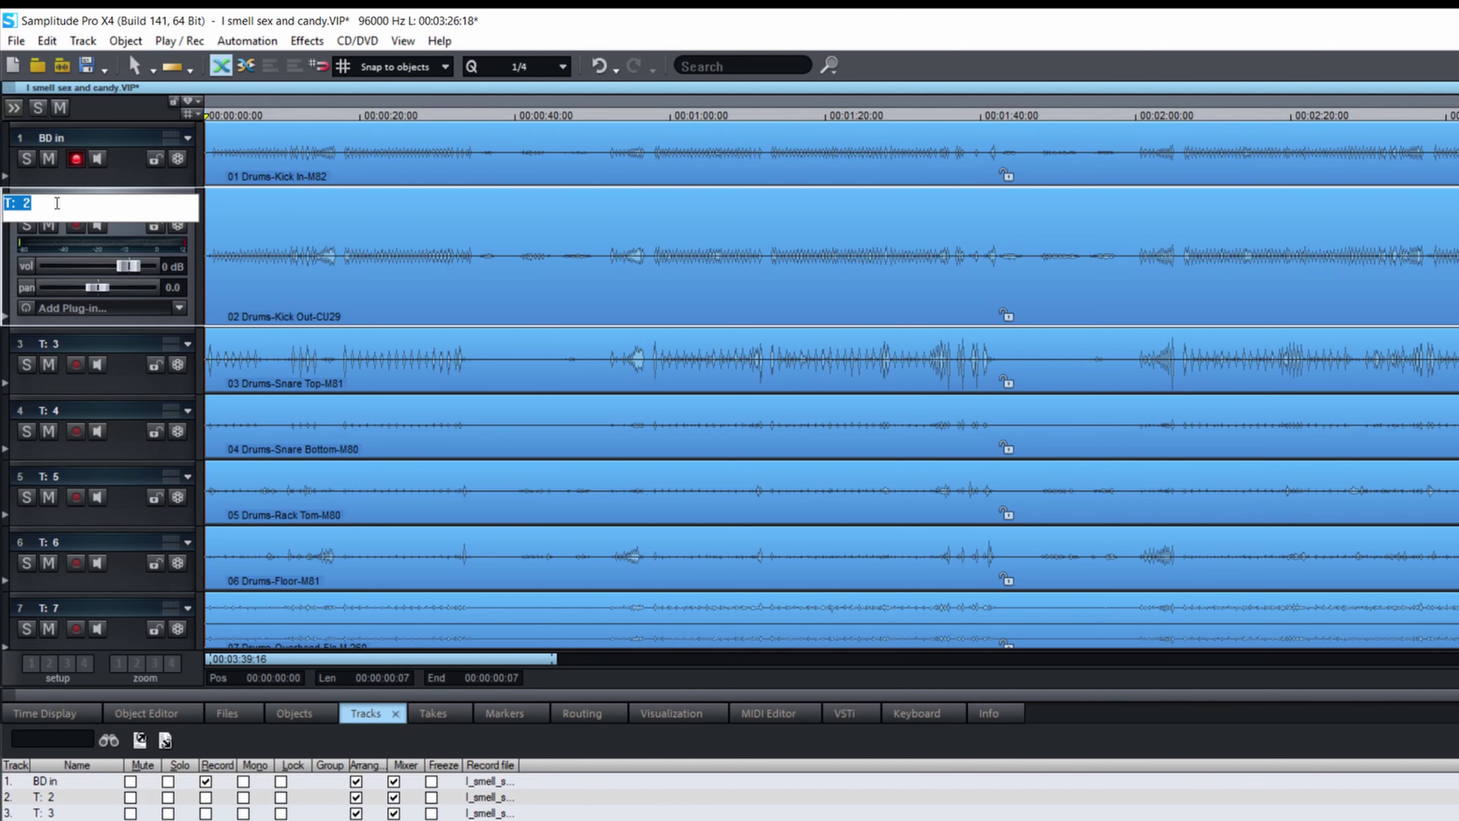
{"action": "type", "text": "BDout"}
{"action": "key", "text": "Tab"}
{"action": "type", "text": "SNtop"}
{"action": "key", "text": "Tab"}
{"action": "type", "text": "SNbott"}
{"action": "key", "text": "Tab"}
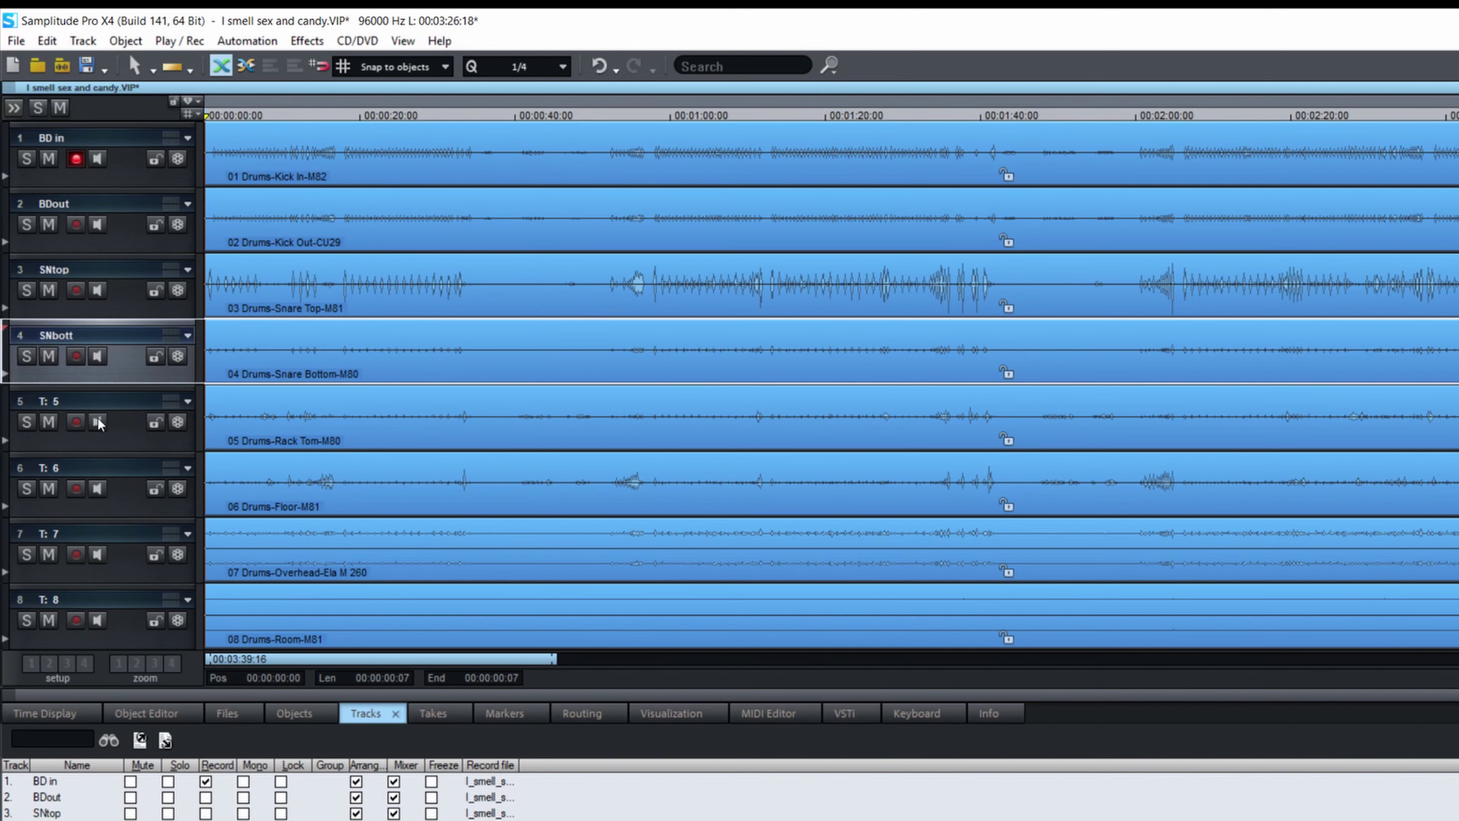
Name tracks 5 to 8 T1, FL, OVs and Room
{"action": "type", "text": "T1"}
{"action": "key", "text": "Tab"}
{"action": "type", "text": "FL"}
{"action": "key", "text": "Tab"}
{"action": "type", "text": "OVs"}
{"action": "key", "text": "Return"}
{"action": "key", "text": "Tab"}
{"action": "type", "text": "Room"}
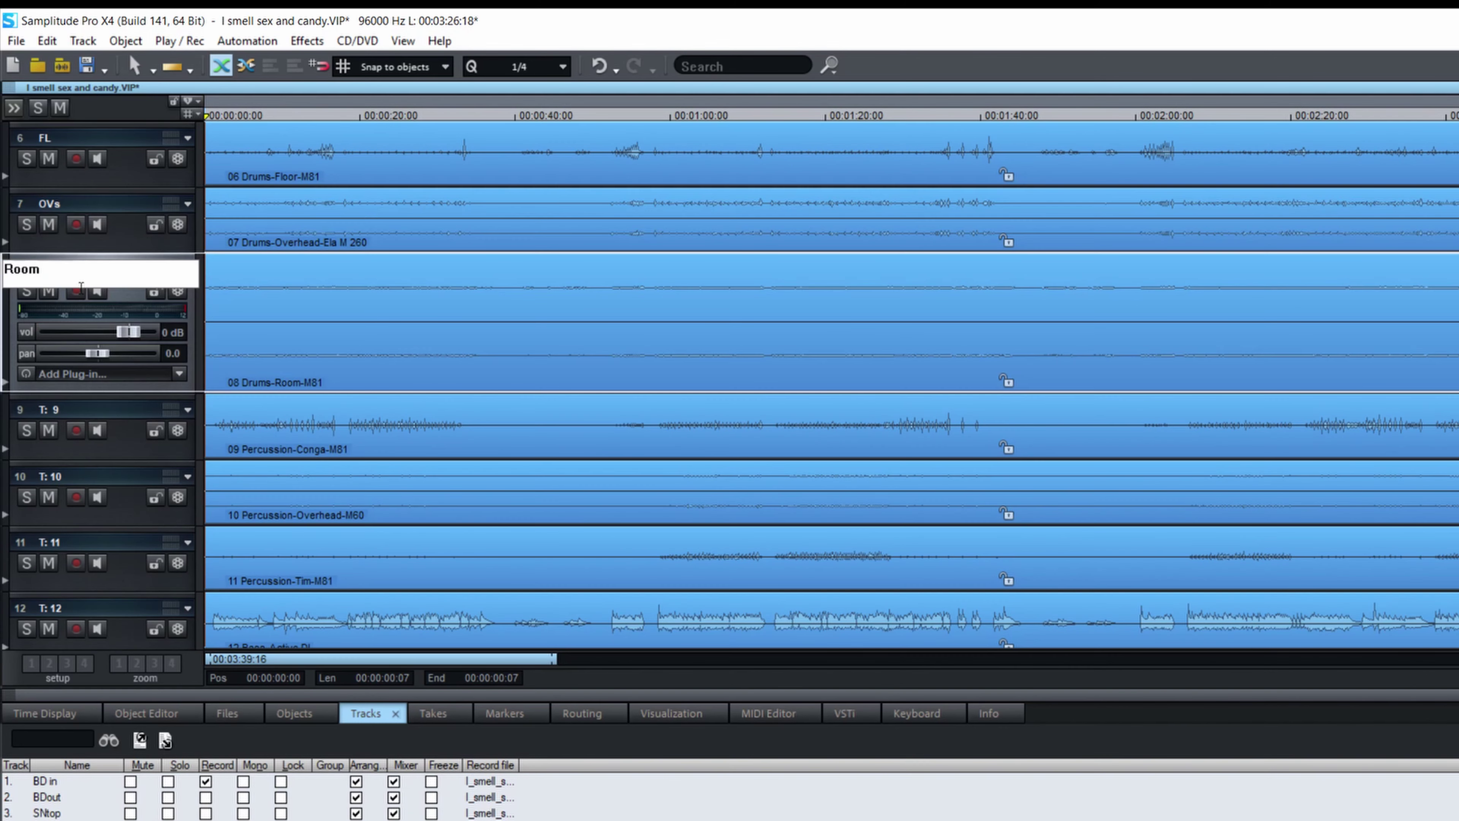
{"action": "key", "text": "Tab"}
Name tracks 9 to 12 Conga, OVPerc, Timb and BassDi
{"action": "type", "text": "Conga"}
{"action": "key", "text": "Tab"}
{"action": "type", "text": "OVPerc"}
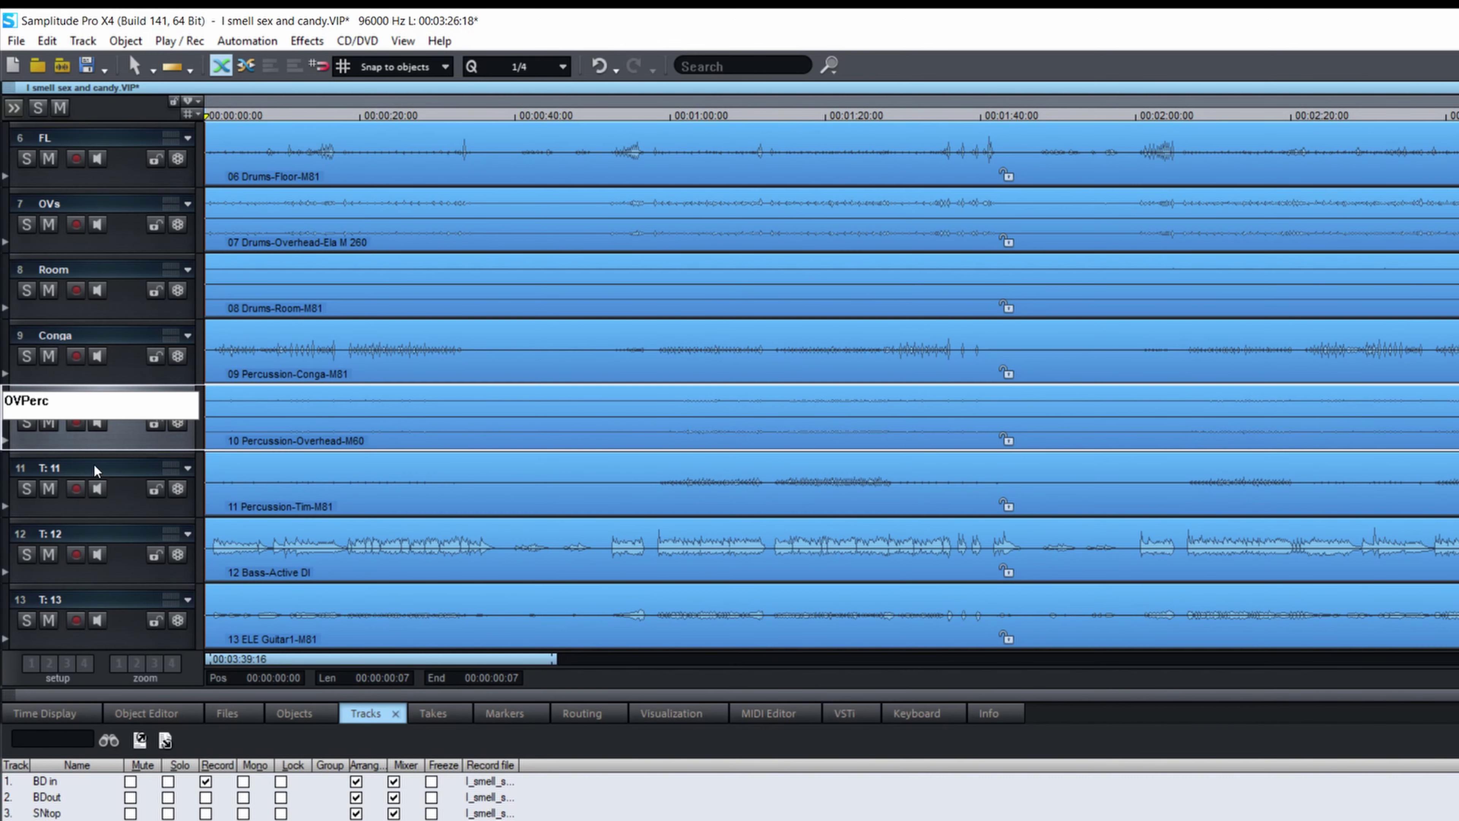
{"action": "key", "text": "Tab"}
{"action": "type", "text": "Timb"}
{"action": "key", "text": "Tab"}
{"action": "type", "text": "BassDi"}
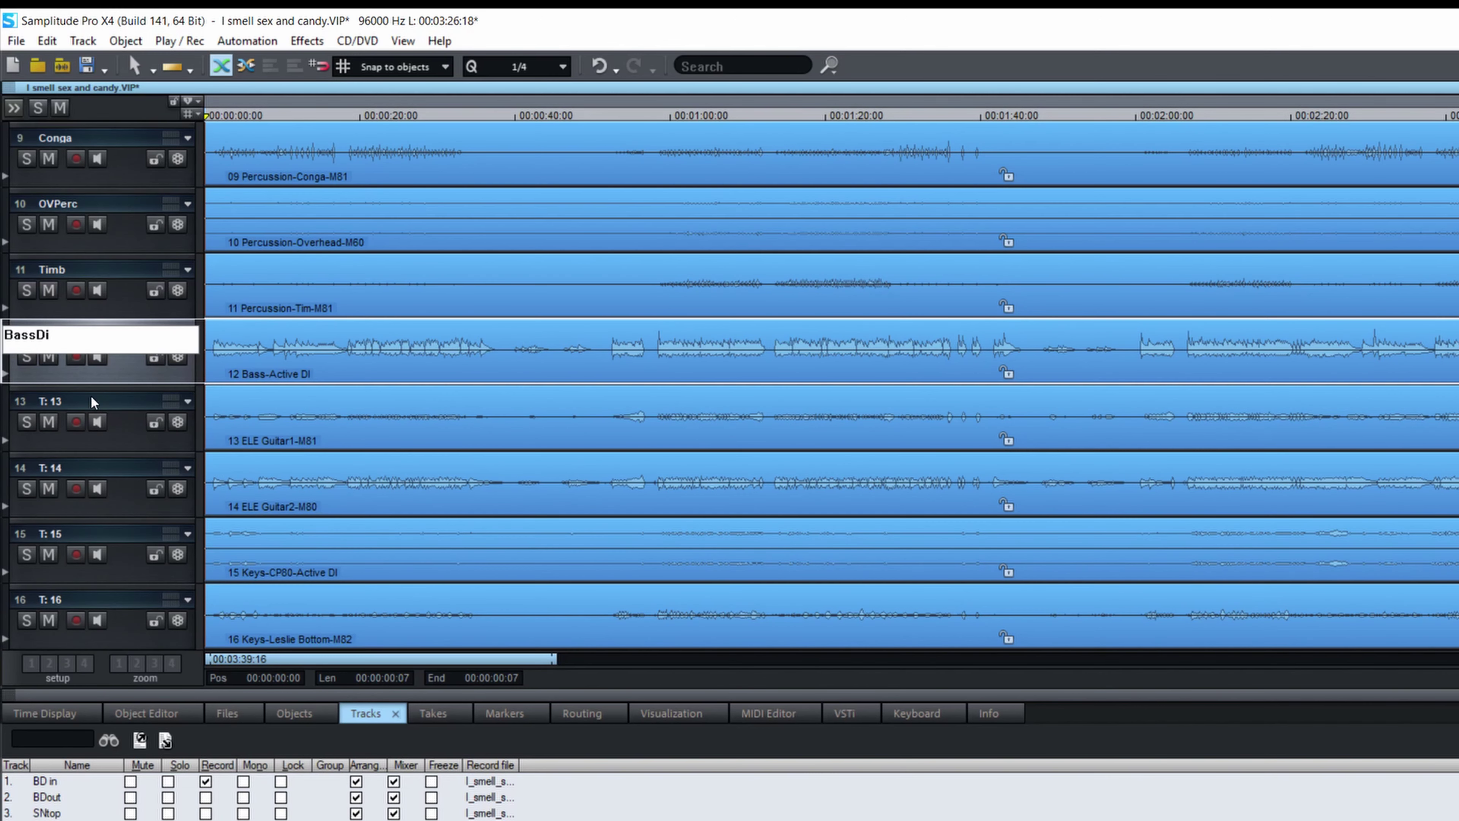
{"action": "key", "text": "Tab"}
Name tracks 13 to 17 EL 1, EL 2, CP80, LesDown and LesTop
{"action": "type", "text": "EL 1"}
{"action": "key", "text": "Tab"}
{"action": "type", "text": "EL 2"}
{"action": "key", "text": "Tab"}
{"action": "type", "text": "CP80"}
{"action": "key", "text": "Tab"}
{"action": "type", "text": "LesDown"}
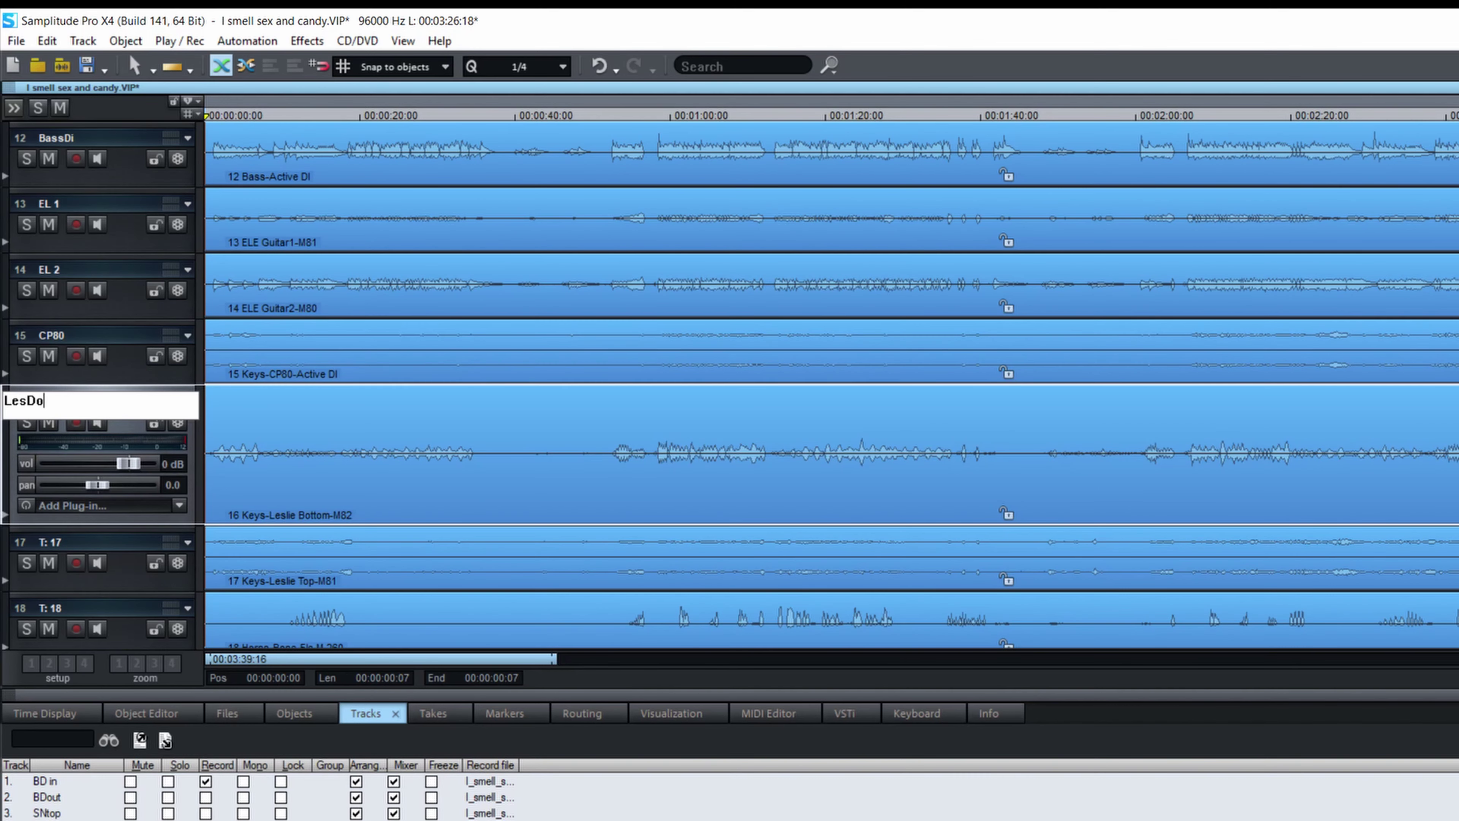
{"action": "key", "text": "Tab"}
{"action": "type", "text": "LesTop"}
{"action": "key", "text": "Tab"}
Name tracks 18 to 23 Bone, Sax, Trump, BAC1, BAC2 and Lead
{"action": "type", "text": "Bone"}
{"action": "key", "text": "Tab"}
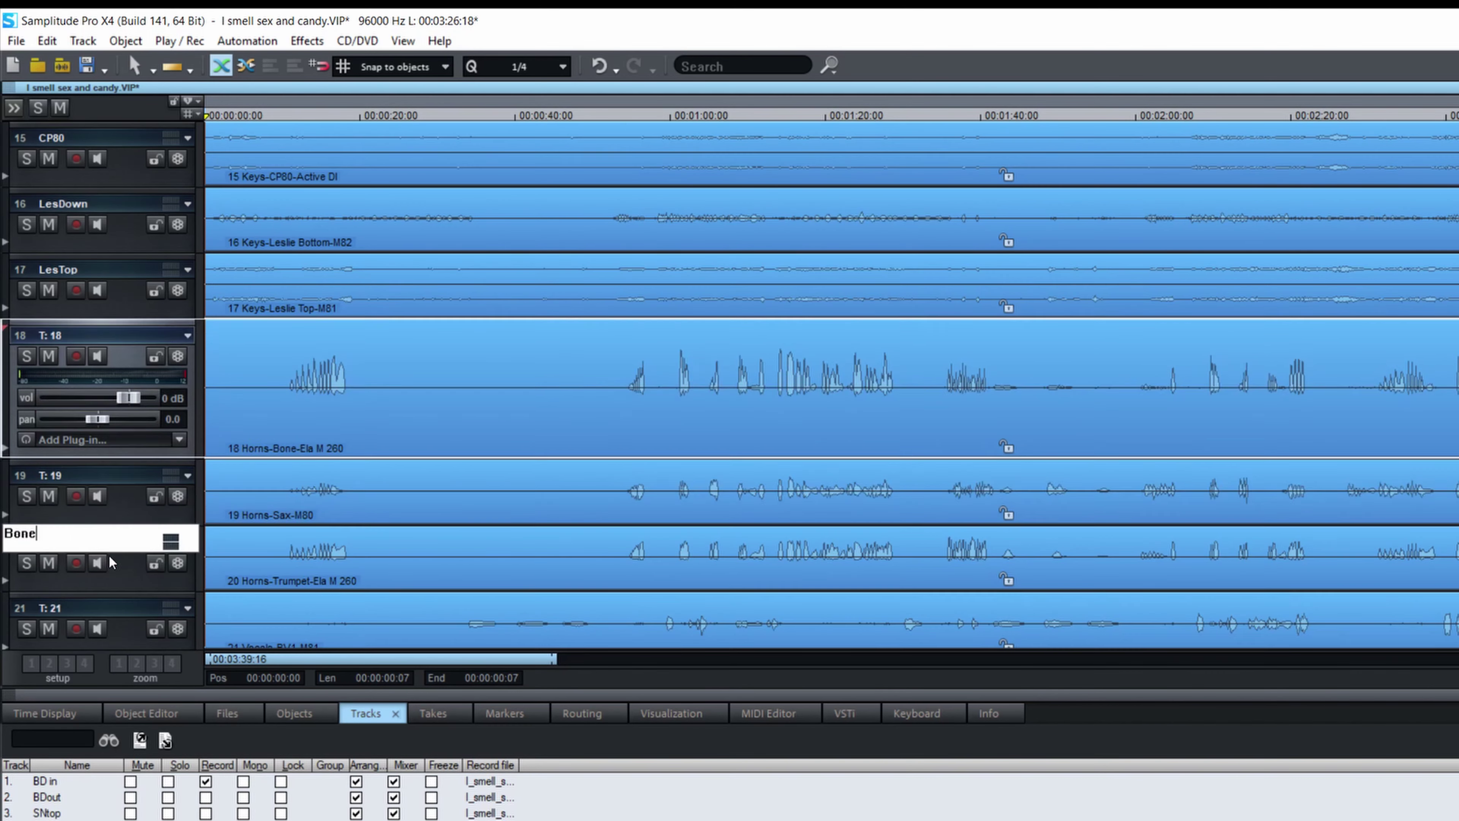
{"action": "type", "text": "Sax"}
{"action": "key", "text": "Tab"}
{"action": "type", "text": "Trump"}
{"action": "key", "text": "Tab"}
{"action": "type", "text": "BAC1"}
{"action": "key", "text": "Tab"}
{"action": "type", "text": "BAC2"}
{"action": "key", "text": "Tab"}
{"action": "type", "text": "Lead"}
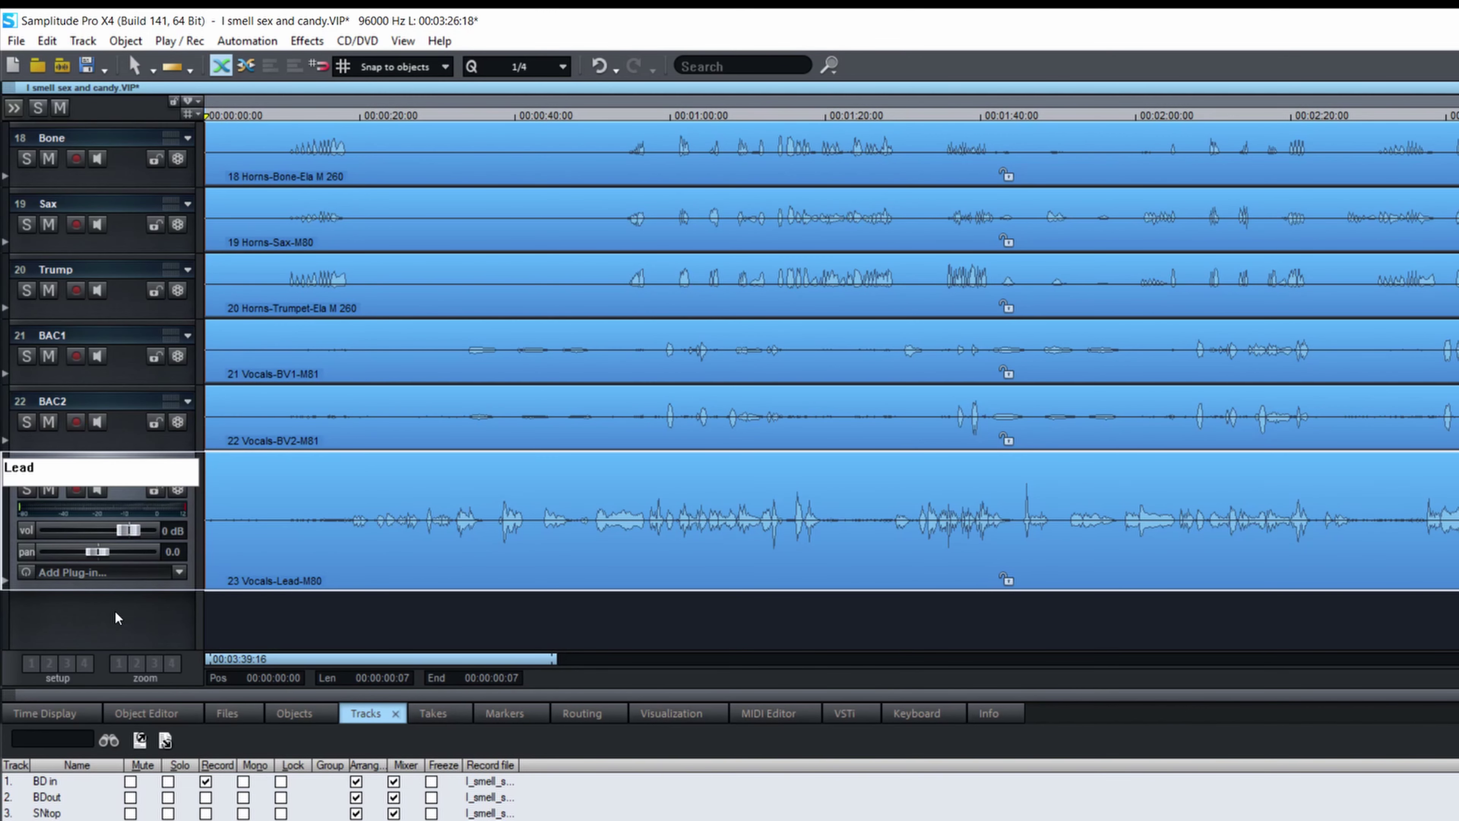
{"action": "key", "text": "Return"}
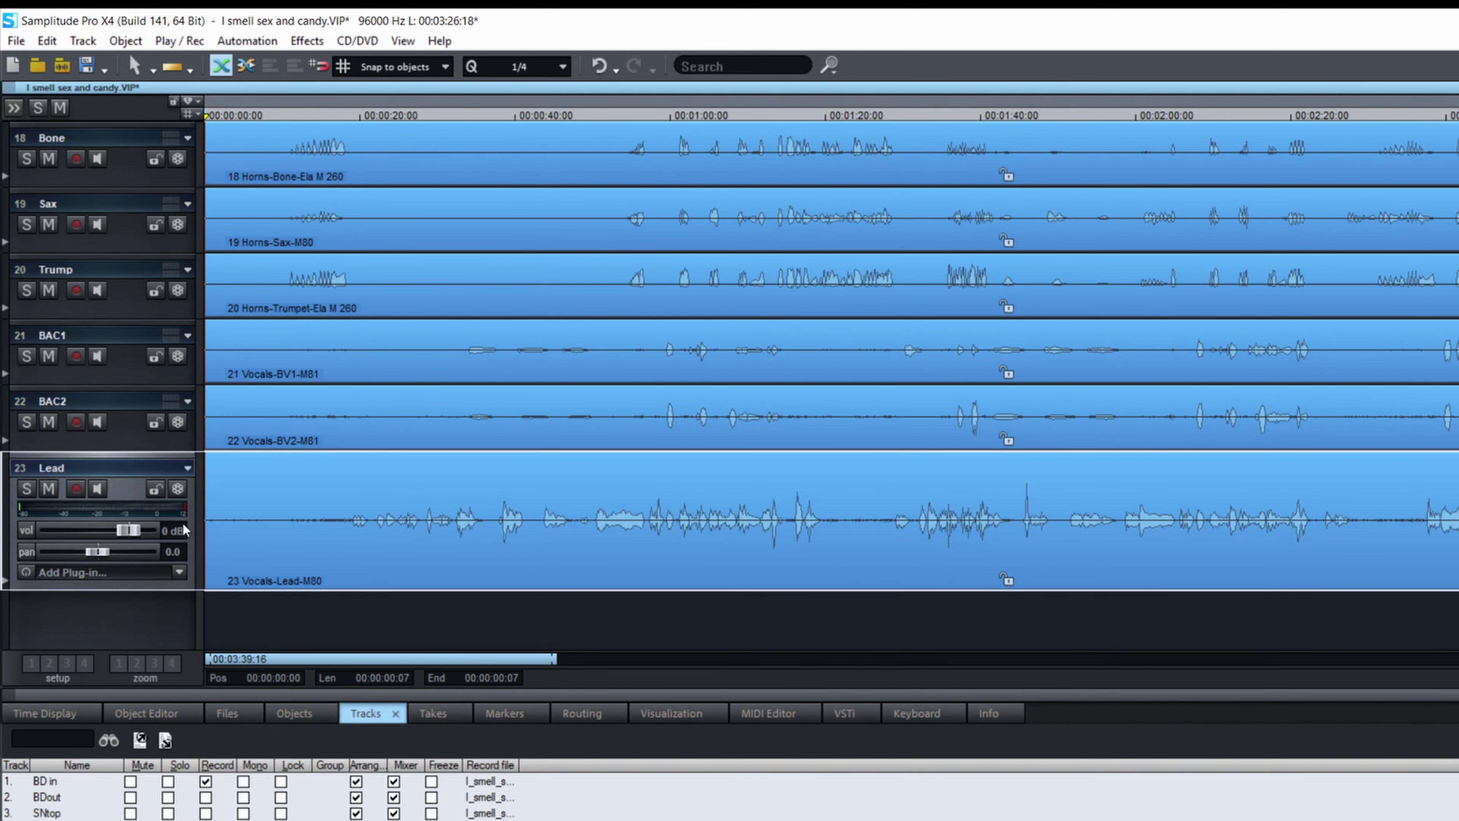
Bring up the mixer and set the number of submix busses to 4 in the mixer setup
{"action": "scroll", "coordinate": [154, 361], "scroll_direction": "up", "scroll_amount": 5}
{"action": "scroll", "coordinate": [149, 367], "scroll_direction": "up", "scroll_amount": 6}
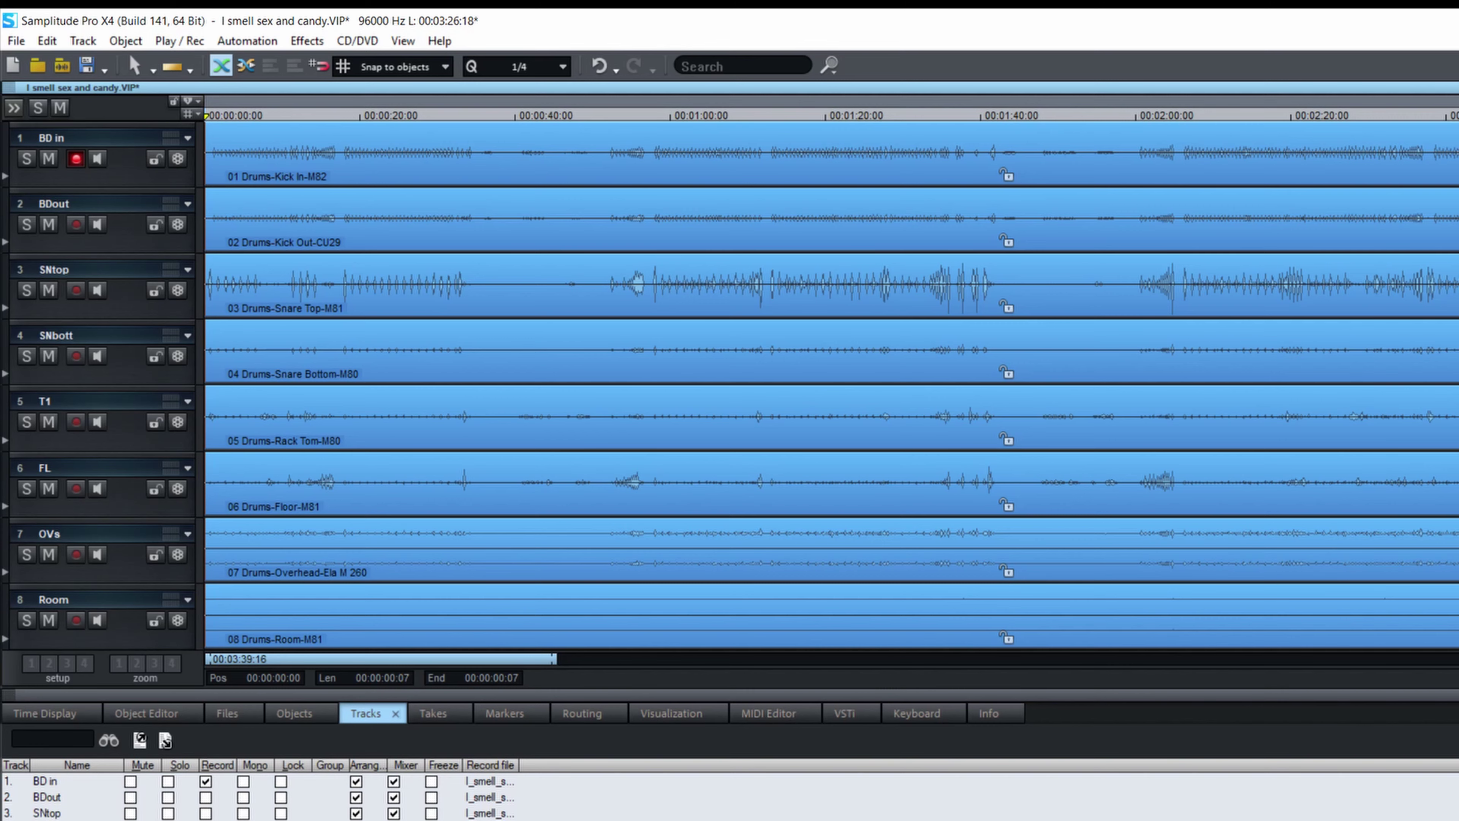
{"action": "key", "text": "m"}
{"action": "left_click_drag", "start_coordinate": [896, 51], "coordinate": [539, 35]}
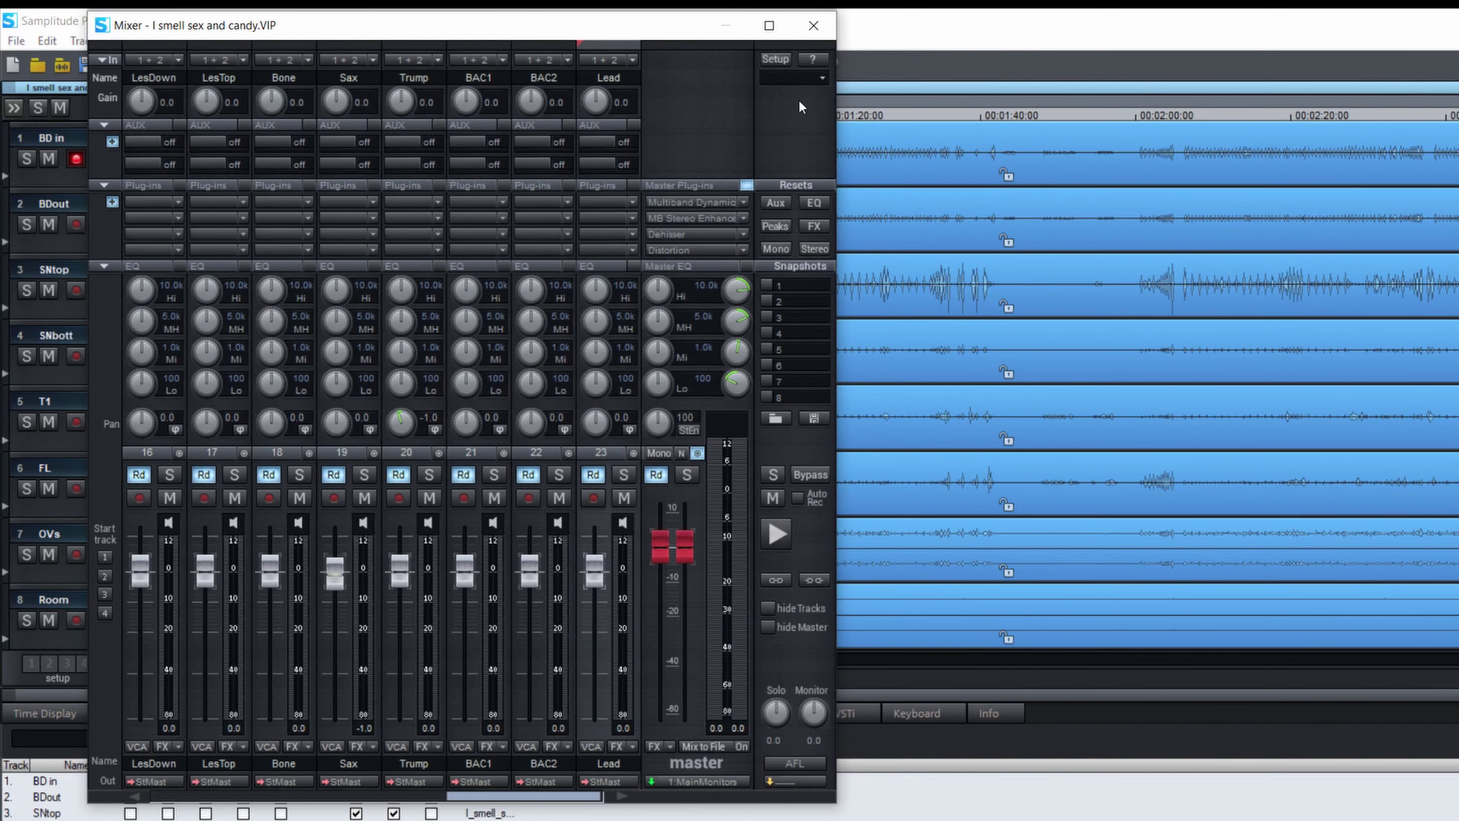
{"action": "left_click", "coordinate": [774, 60]}
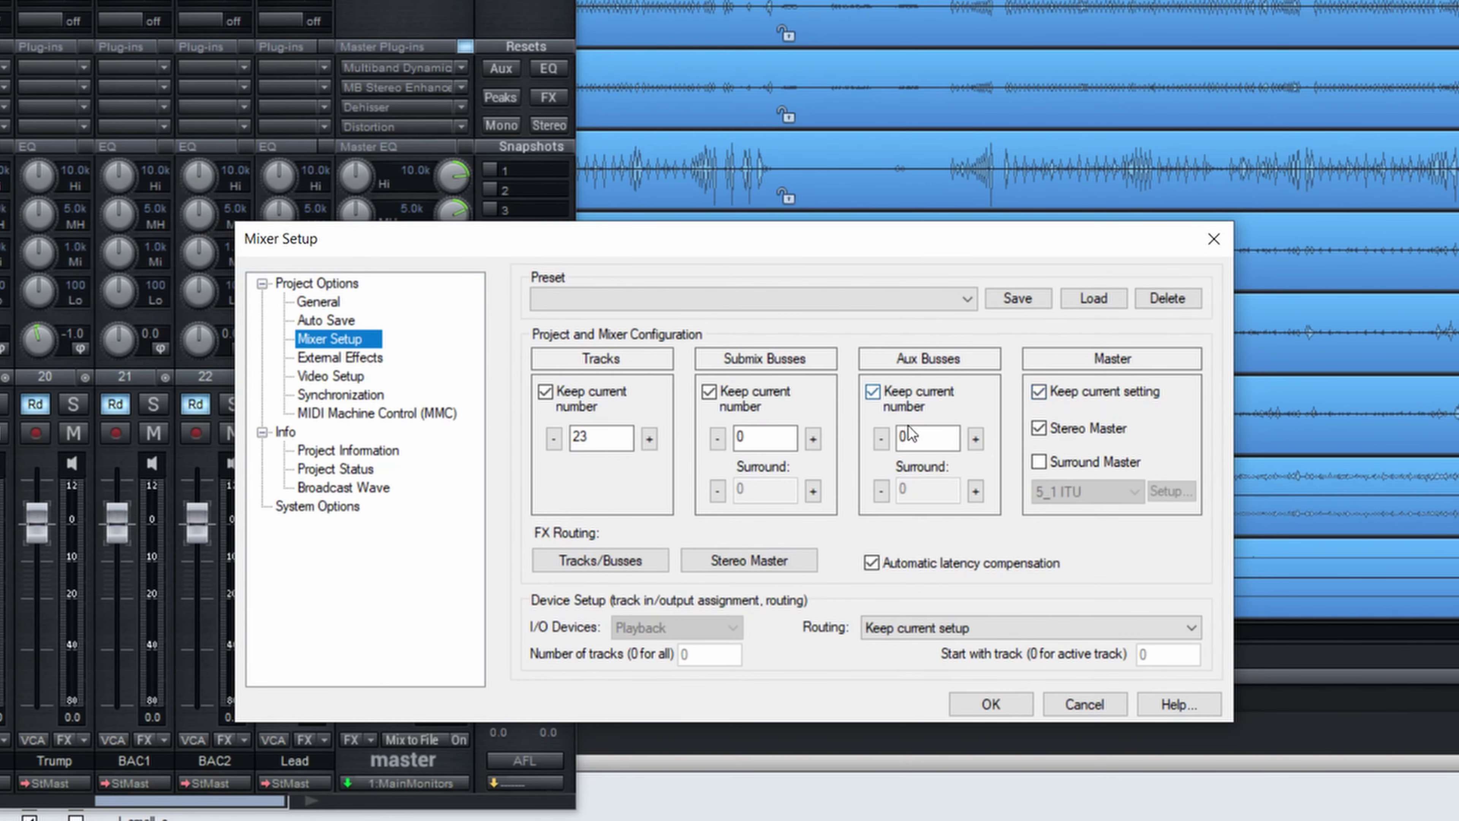
{"action": "left_click", "coordinate": [813, 443]}
{"action": "left_click", "coordinate": [813, 442]}
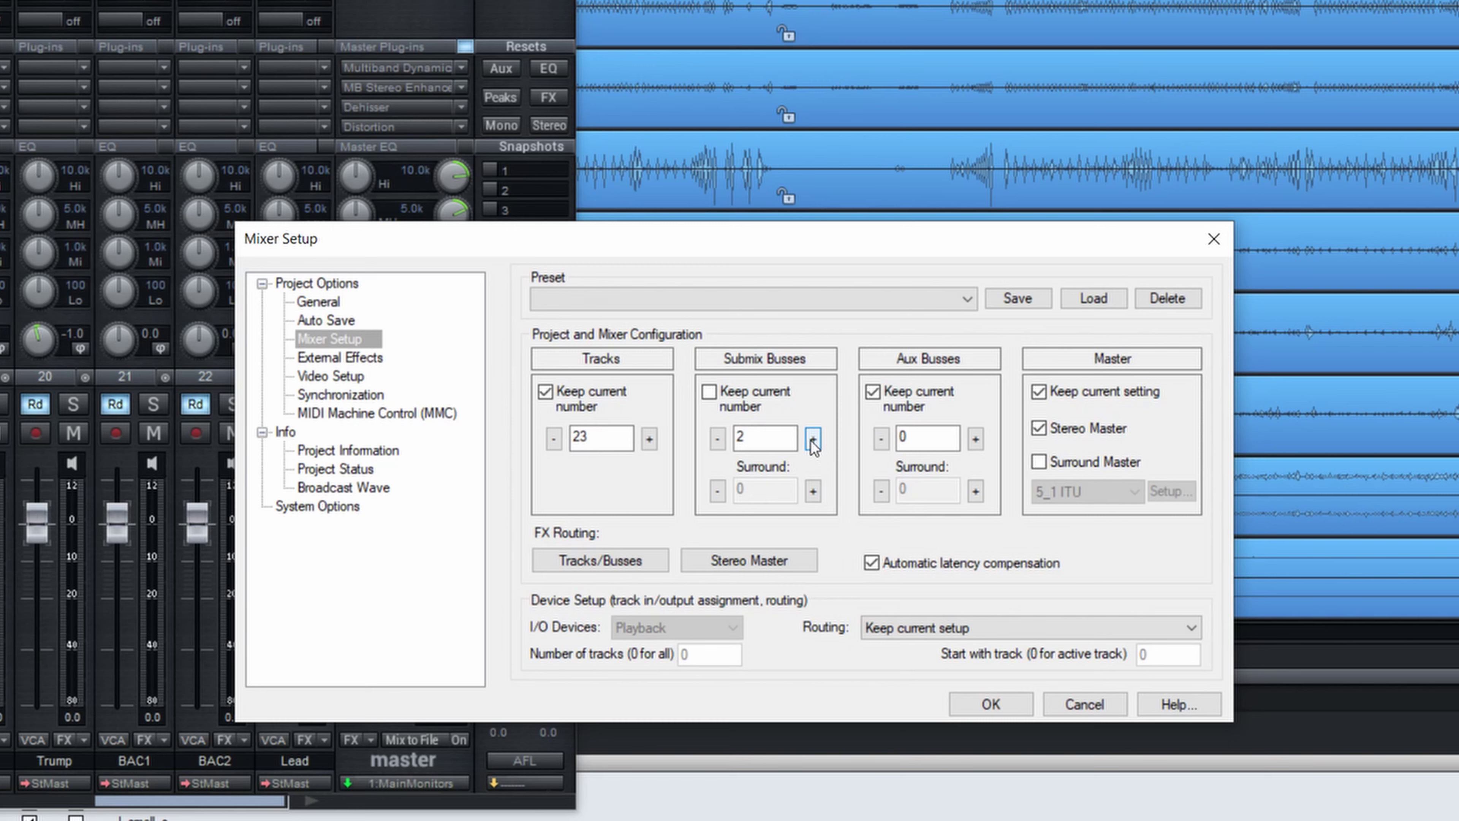
{"action": "left_click", "coordinate": [813, 442]}
{"action": "left_click", "coordinate": [813, 441]}
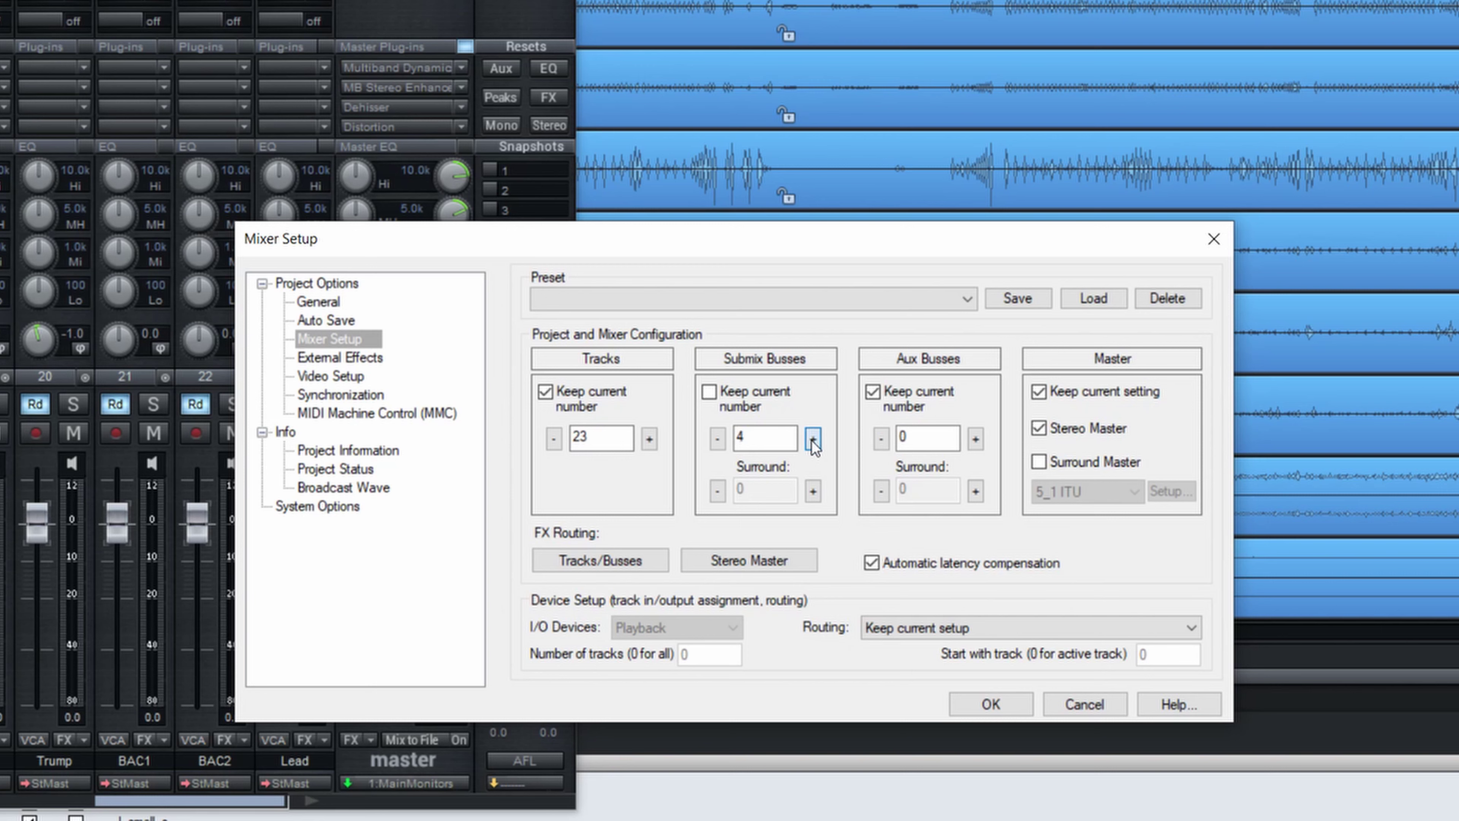
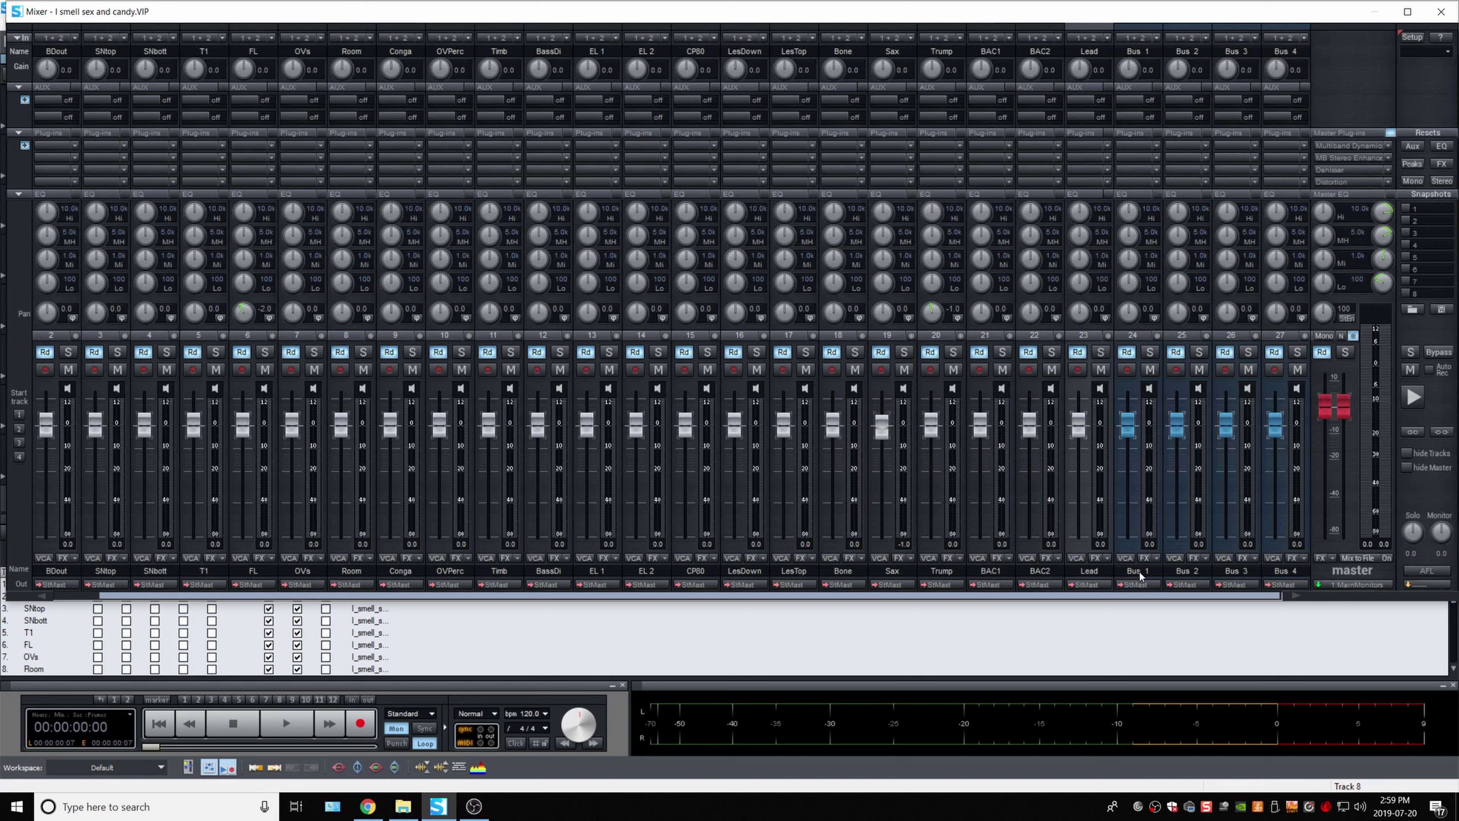
Rename Bus 1 as Drums and move it directly after the Timb channel in the mixer
{"action": "left_click", "coordinate": [1136, 571]}
{"action": "left_click", "coordinate": [1136, 571]}
{"action": "type", "text": "Drums"}
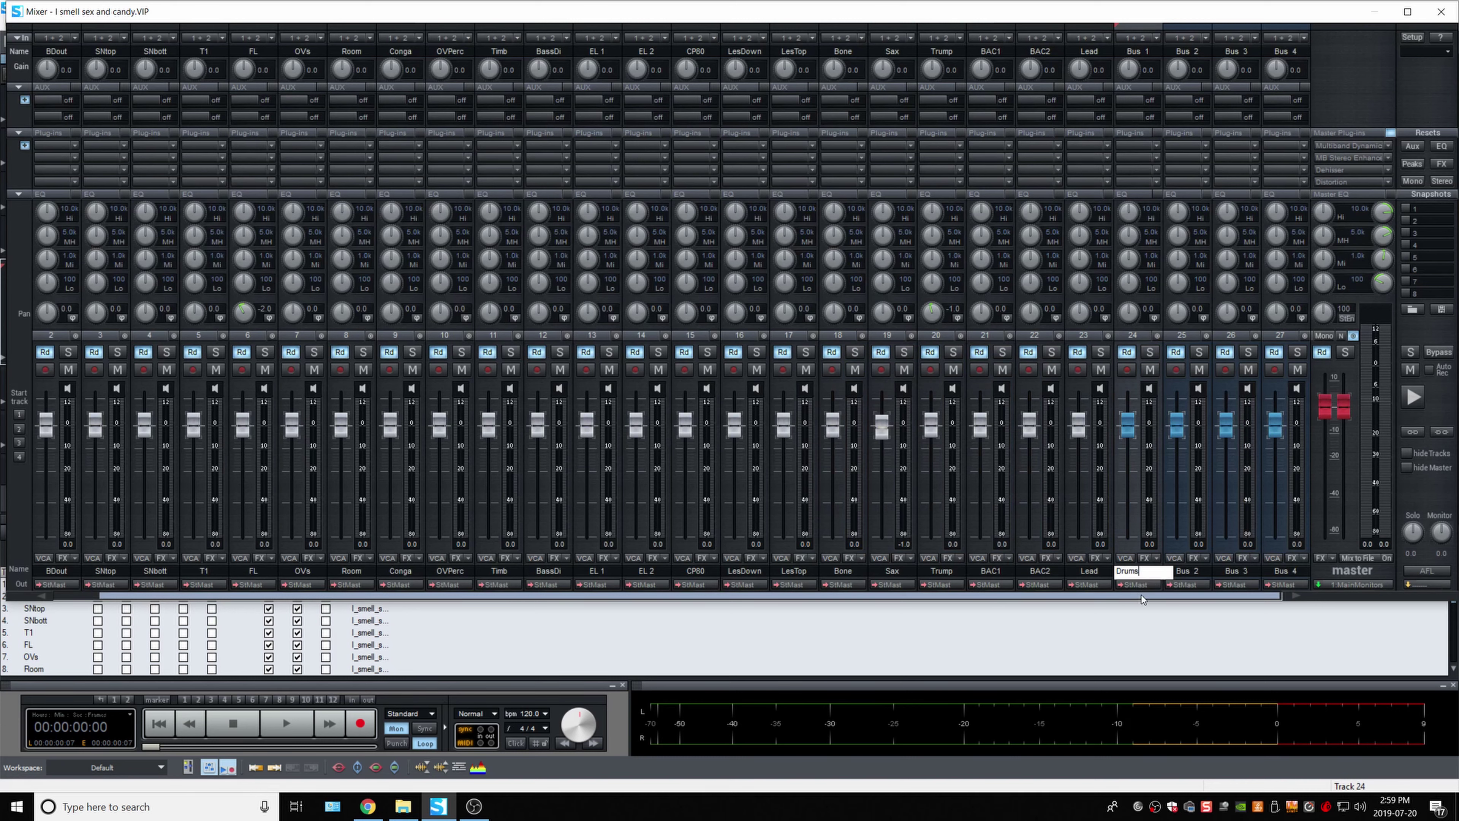
{"action": "left_click", "coordinate": [1128, 534]}
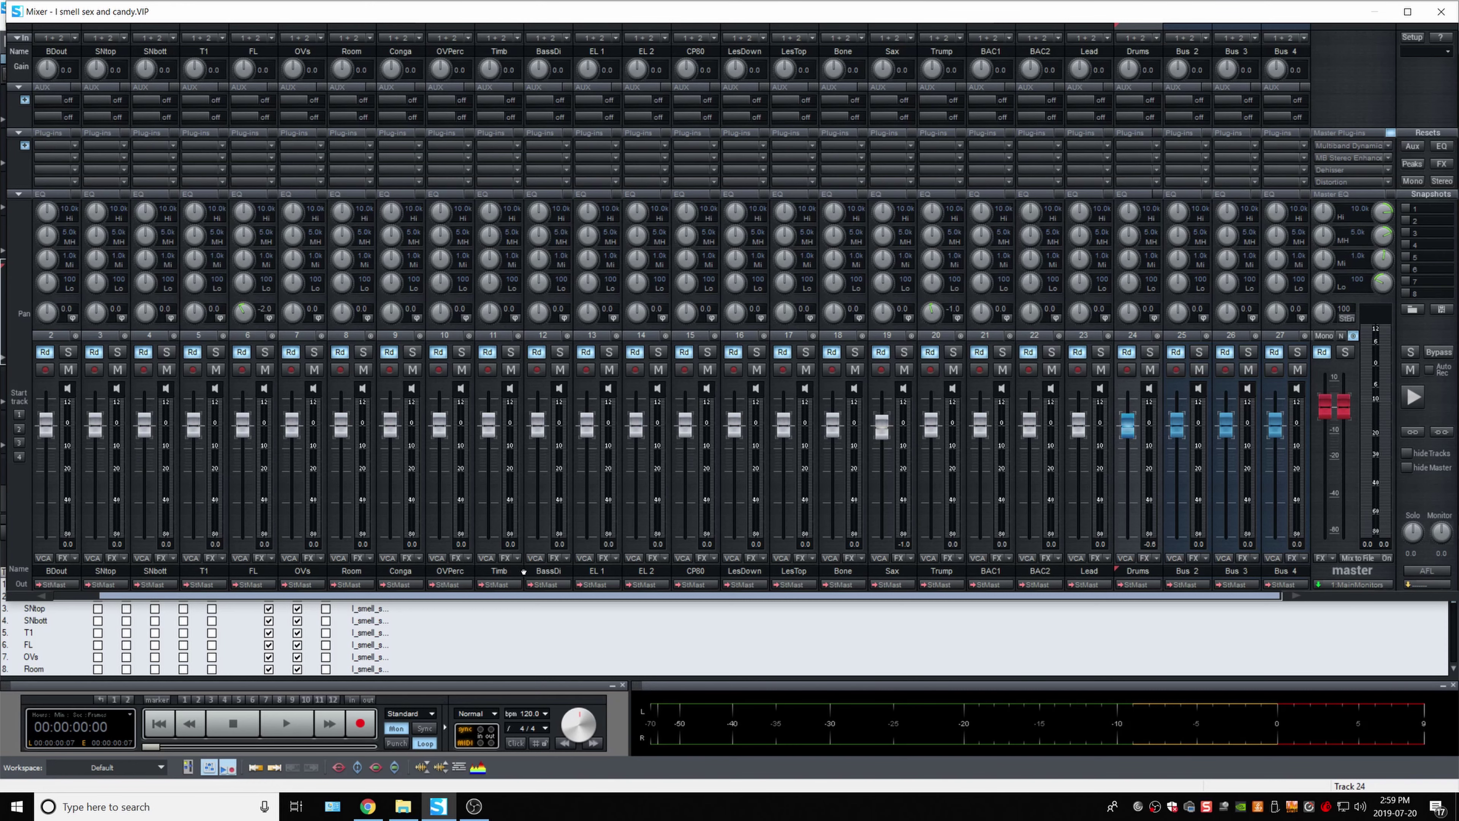
{"action": "left_click_drag", "start_coordinate": [523, 571], "coordinate": [517, 576]}
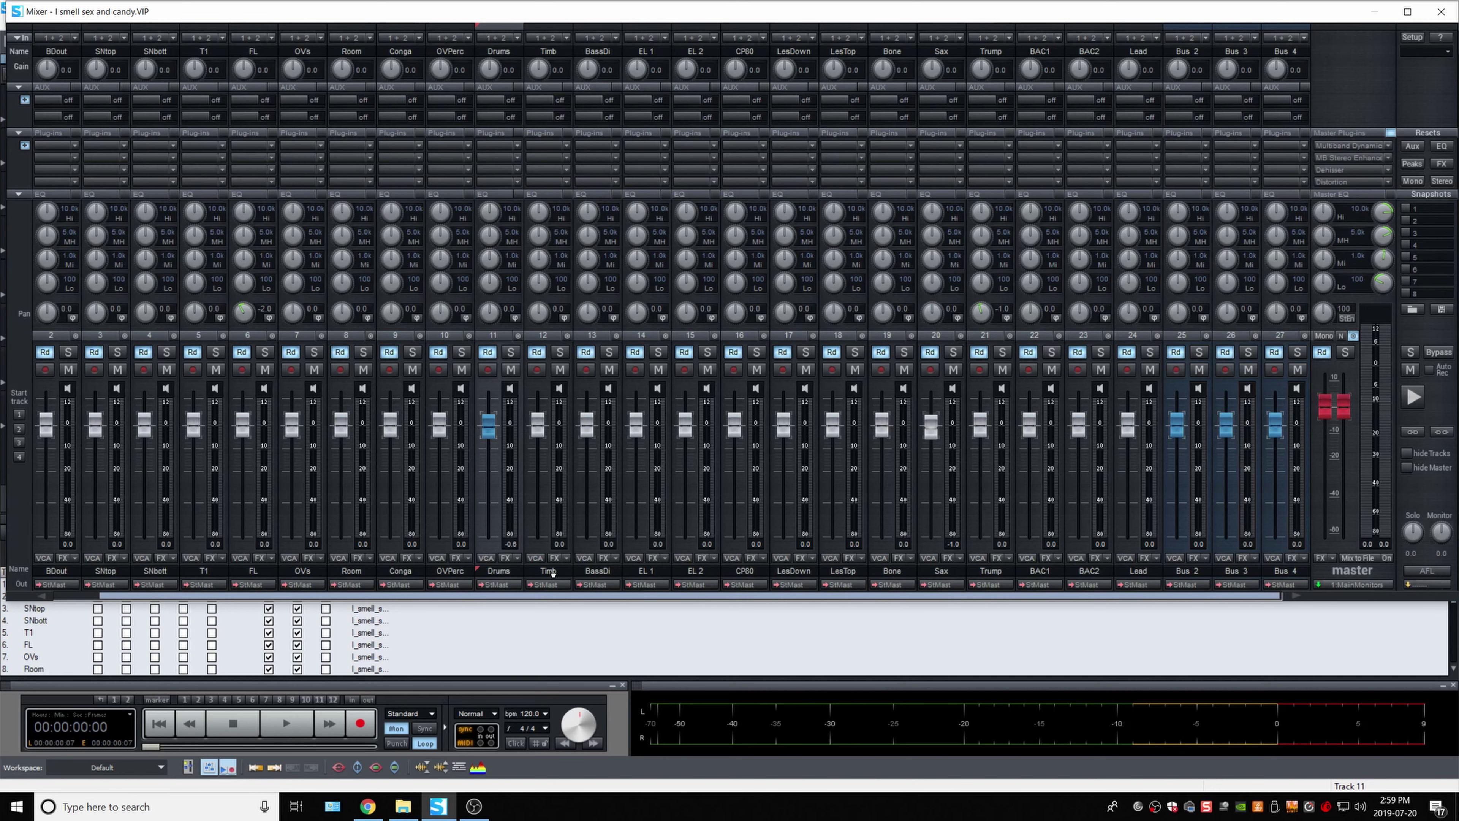
{"action": "left_click_drag", "start_coordinate": [557, 575], "coordinate": [511, 602]}
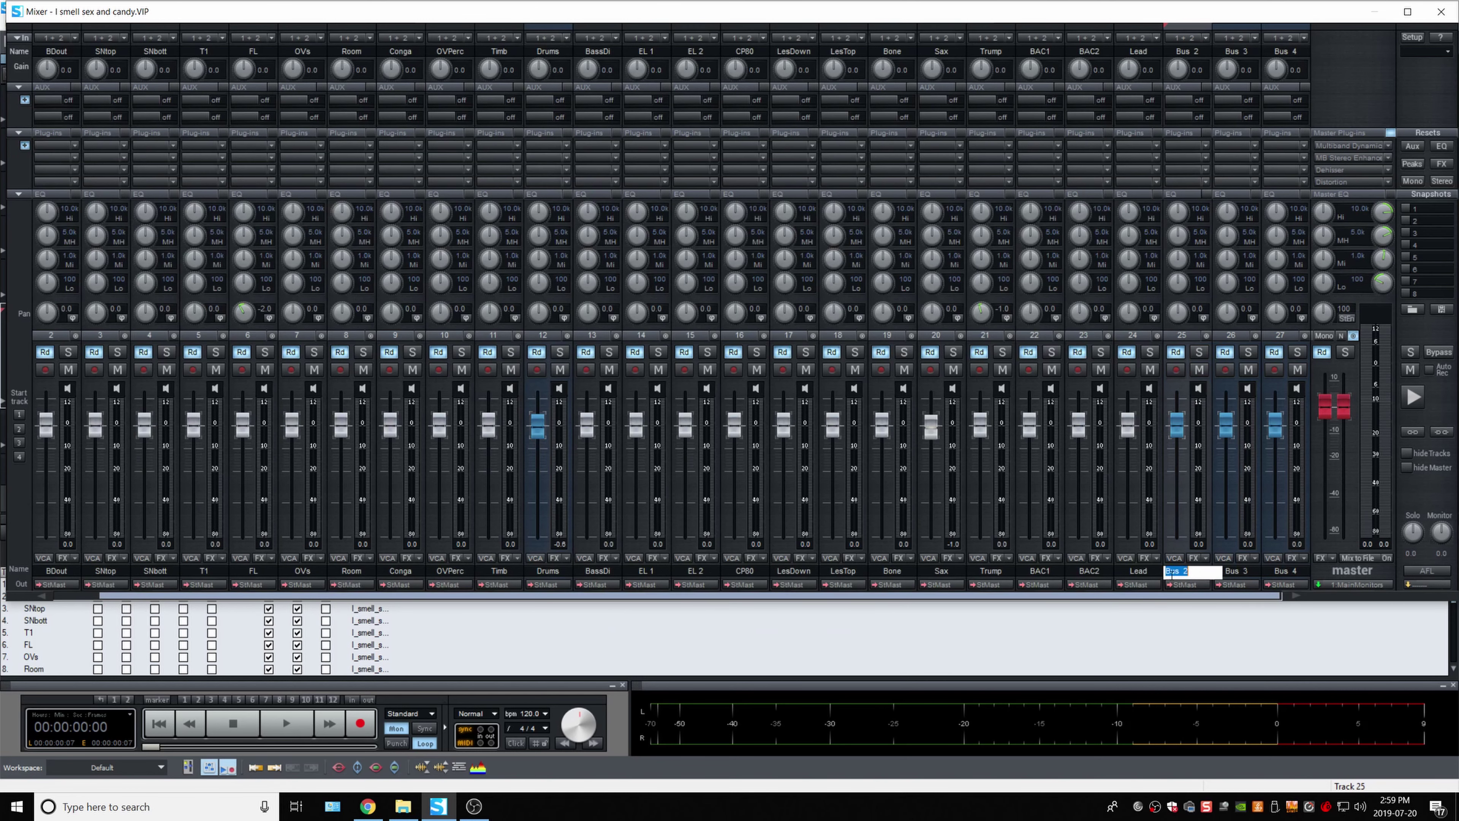
Rename Bus 2 as ELEC and move it directly after the EL 2 channel in the mixer
{"action": "double_click", "coordinate": [1193, 576]}
{"action": "type", "text": "ELEC"}
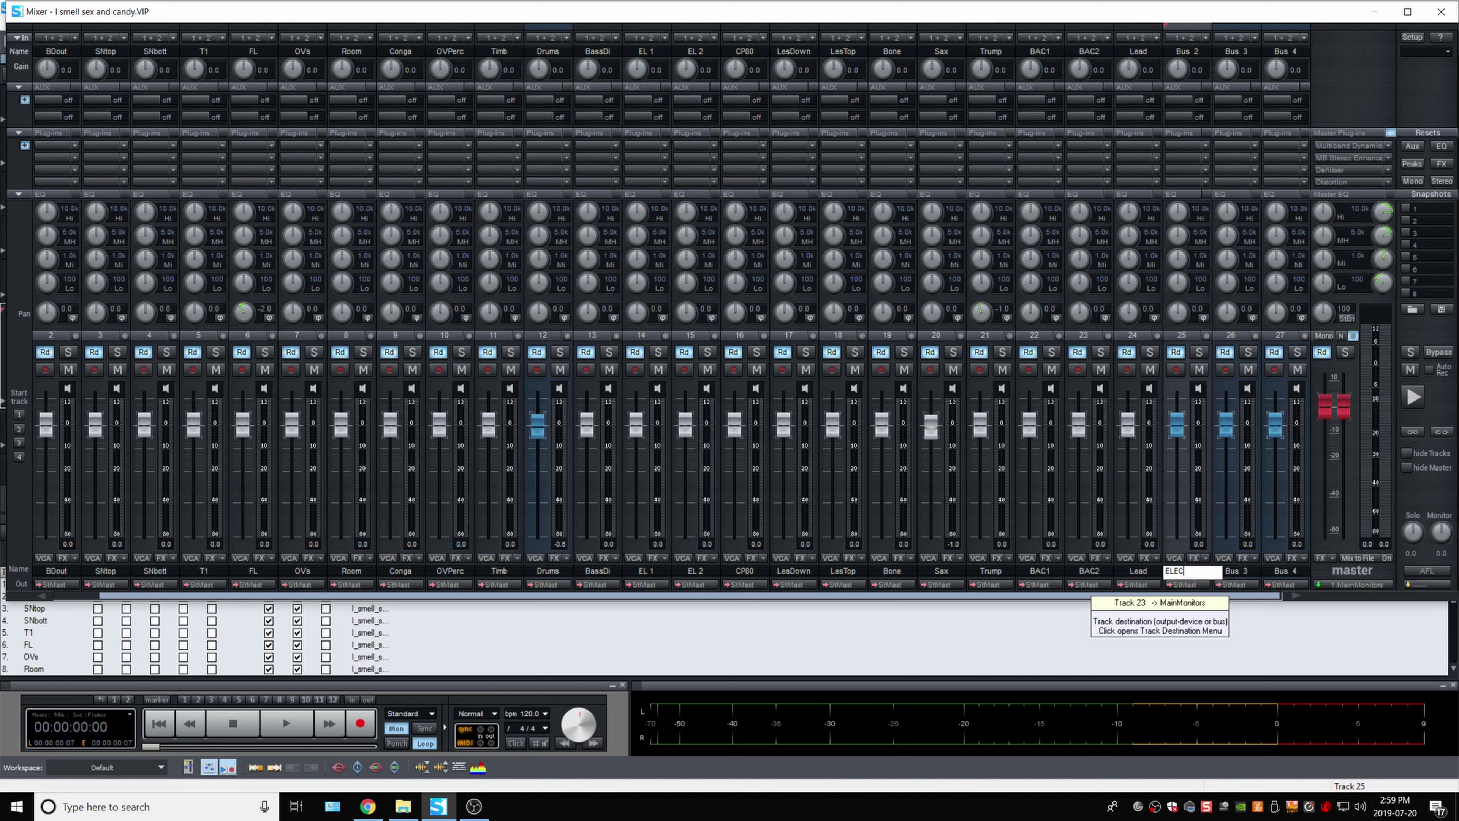
{"action": "key", "text": "Return"}
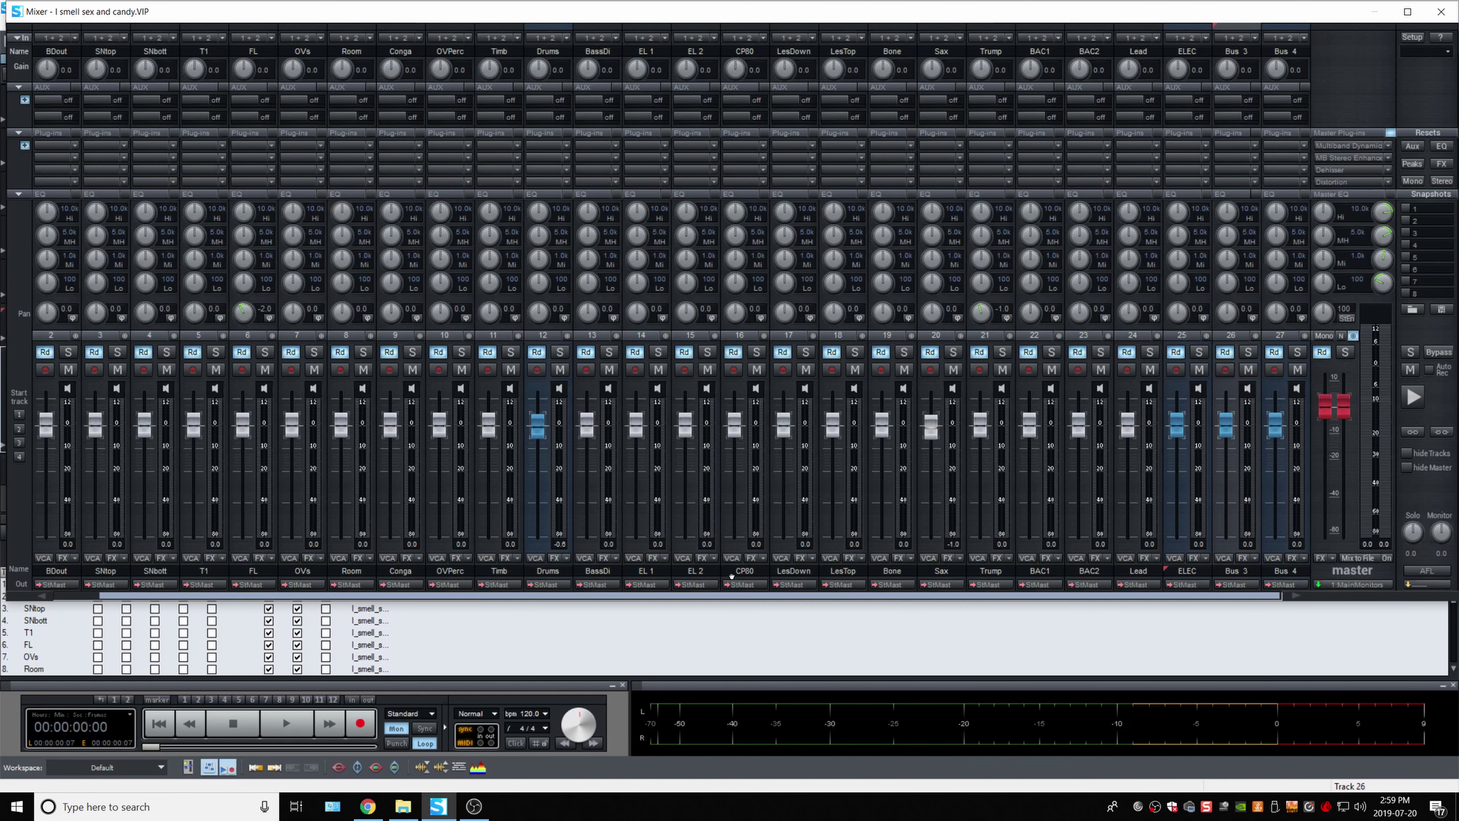
{"action": "left_click_drag", "start_coordinate": [725, 574], "coordinate": [726, 575]}
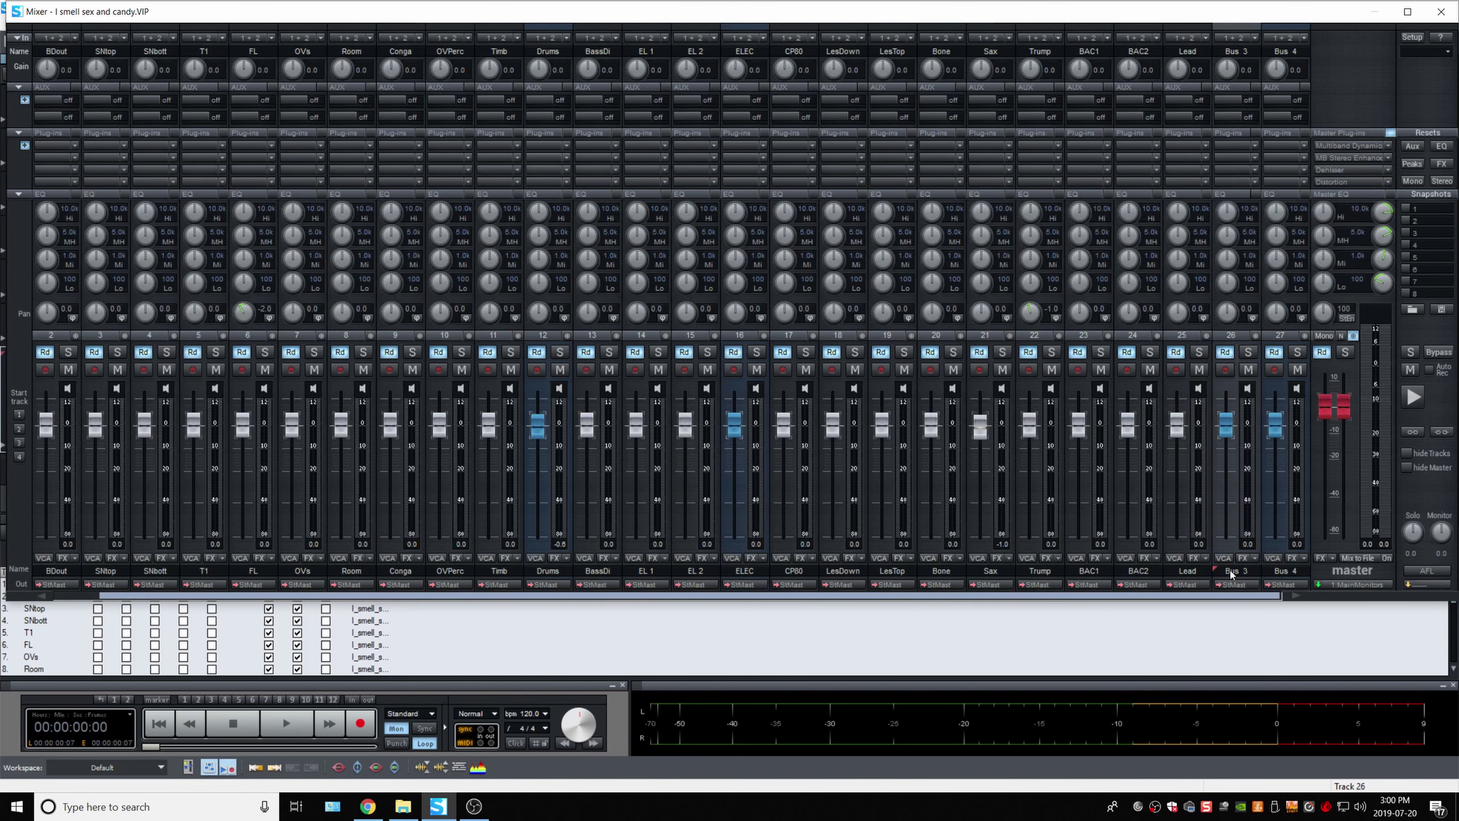
Rename Bus 3 as Keys and move it directly after the LesTop channel
{"action": "type", "text": "Keys"}
{"action": "left_click", "coordinate": [1283, 569]}
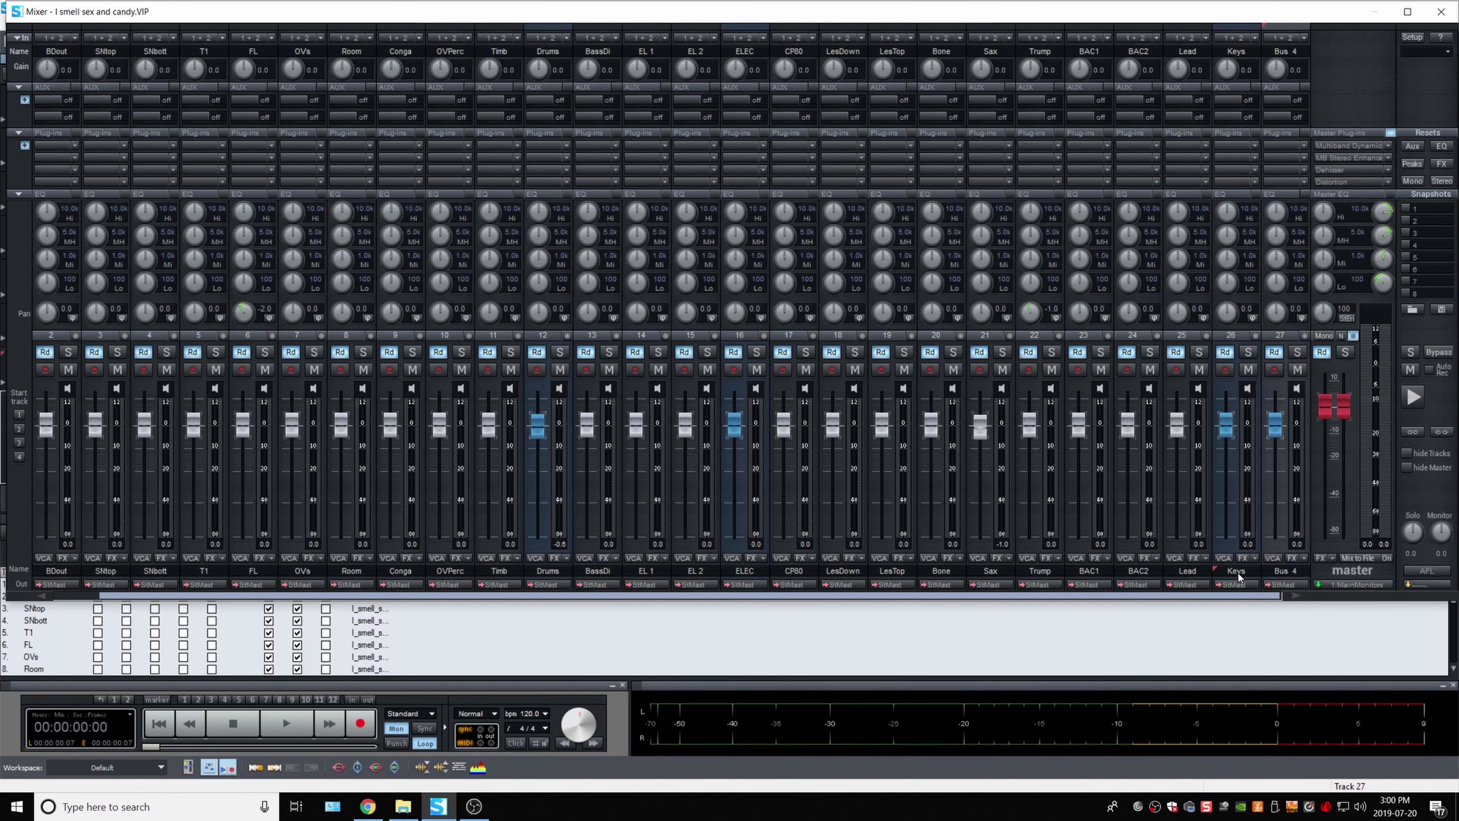
{"action": "left_click_drag", "start_coordinate": [921, 573], "coordinate": [923, 573]}
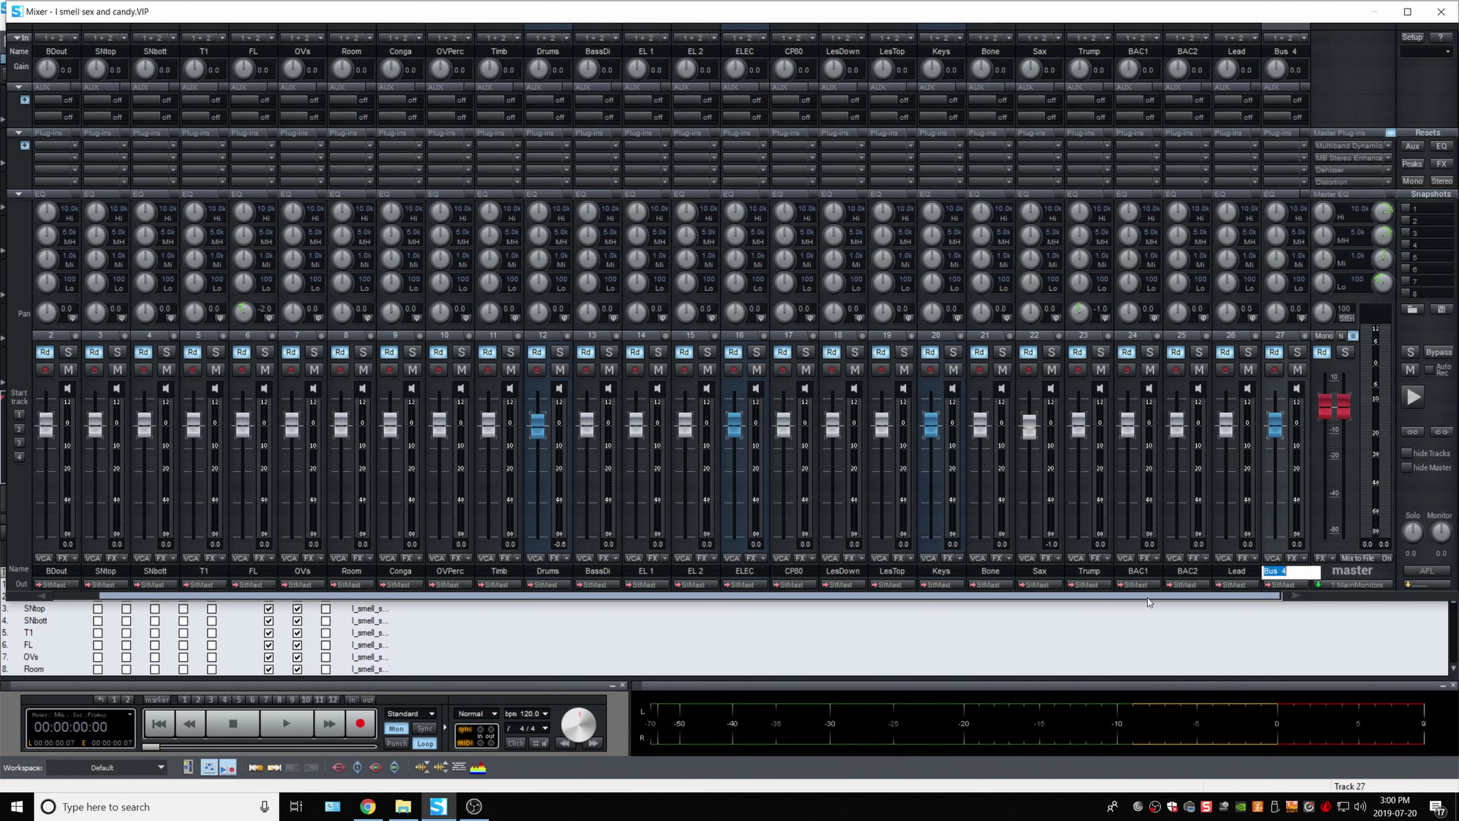
Rename Bus 4 as Brass and place it directly after the Trump channel
{"action": "type", "text": "Brass"}
{"action": "key", "text": "Return"}
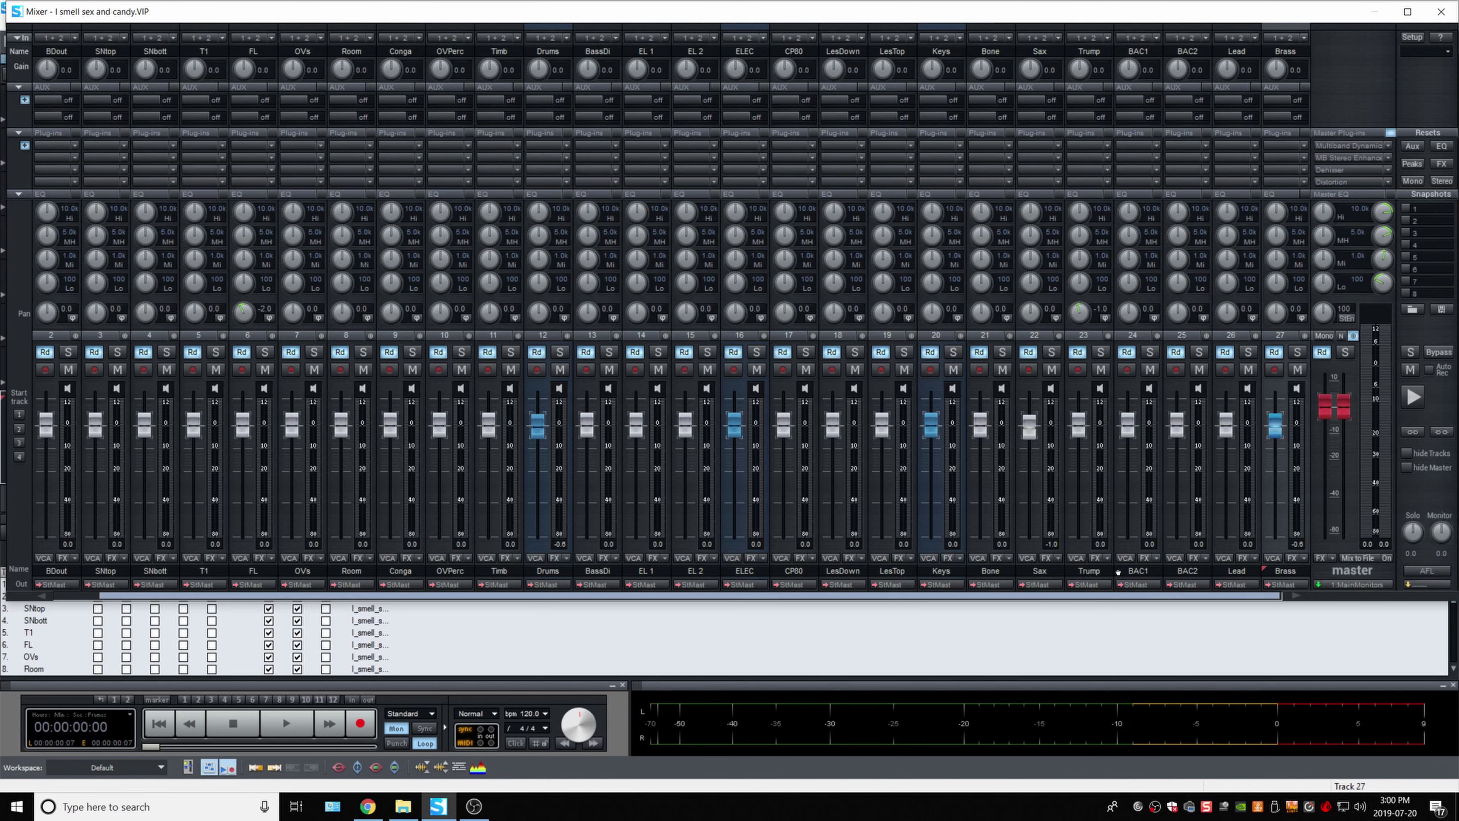
{"action": "left_click_drag", "start_coordinate": [1118, 572], "coordinate": [1119, 572]}
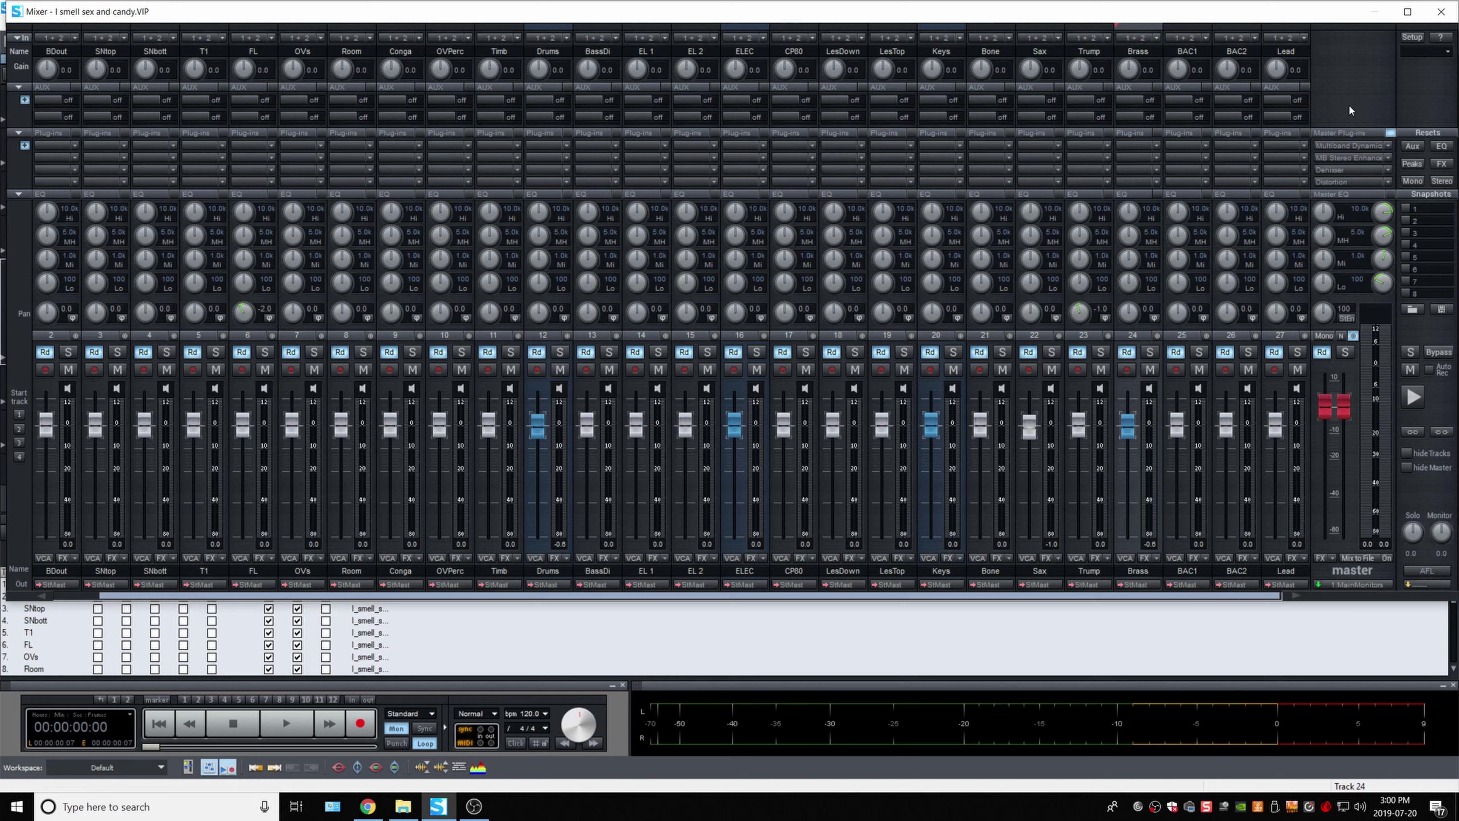
Increase the number of submix busses to 5 in the mixer setup and name the new bus PreMaster
{"action": "left_click", "coordinate": [1413, 37]}
{"action": "left_click", "coordinate": [777, 373]}
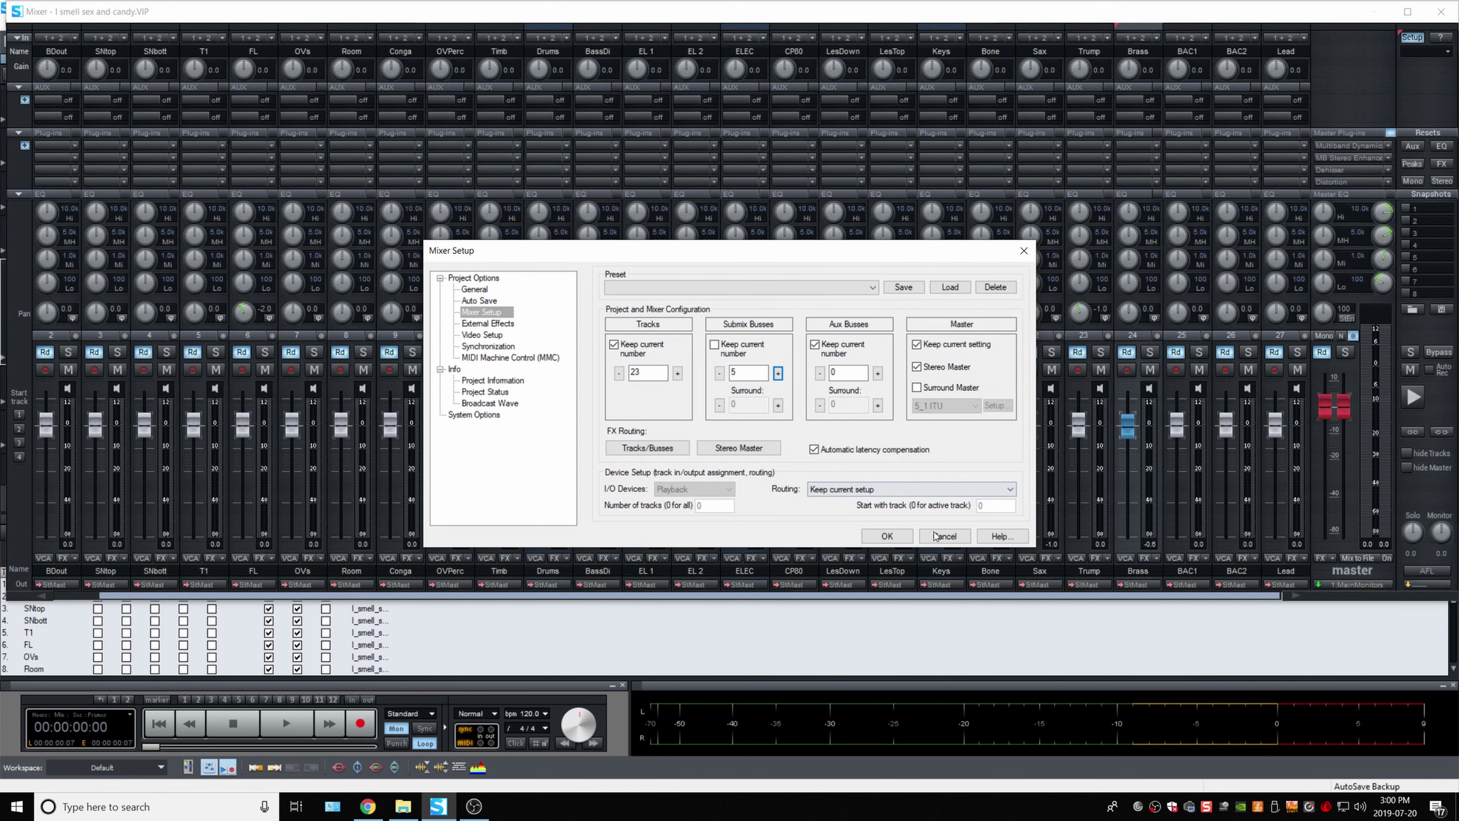
{"action": "left_click", "coordinate": [886, 536]}
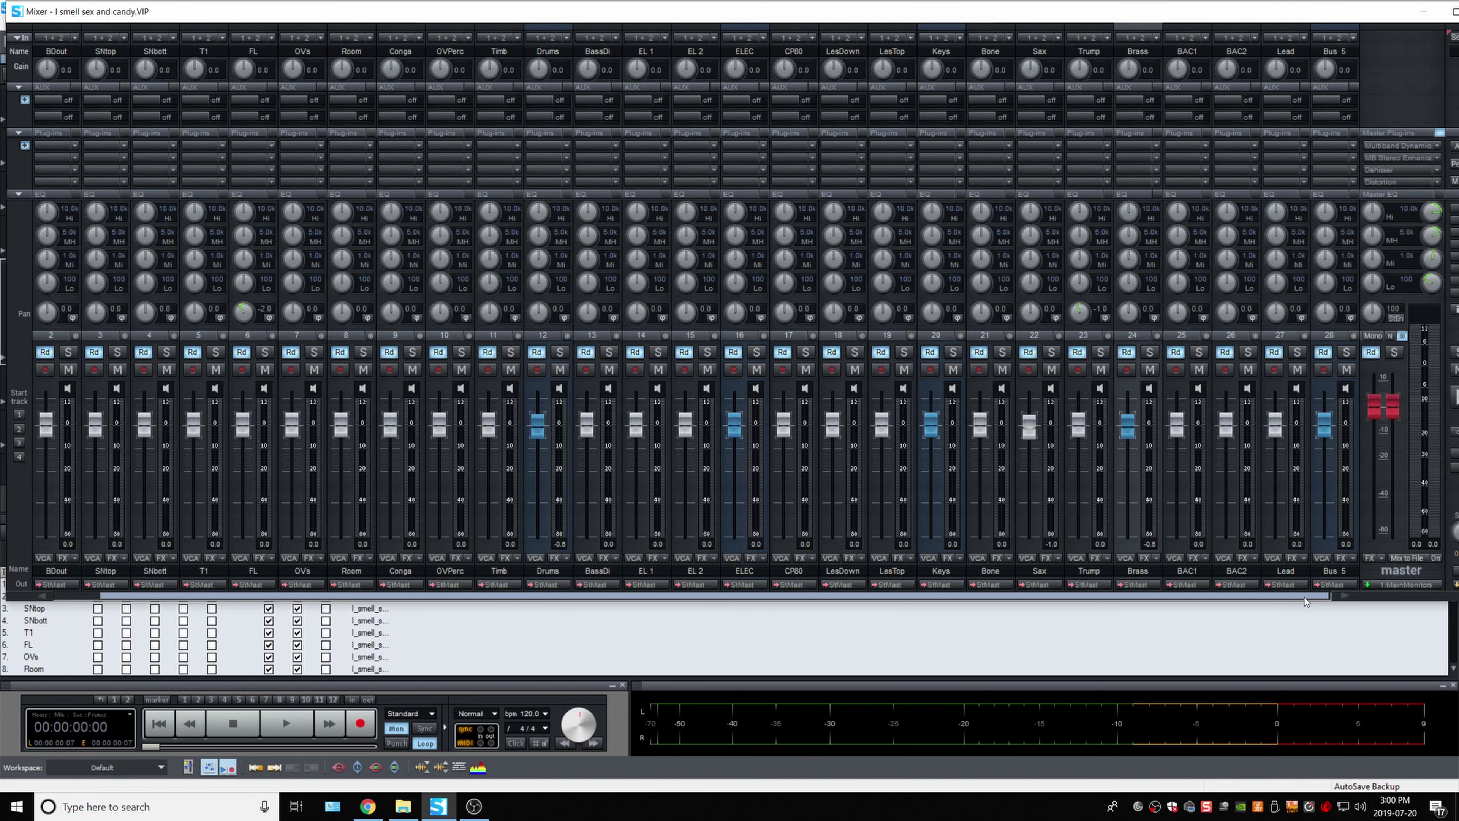
{"action": "double_click", "coordinate": [1336, 571]}
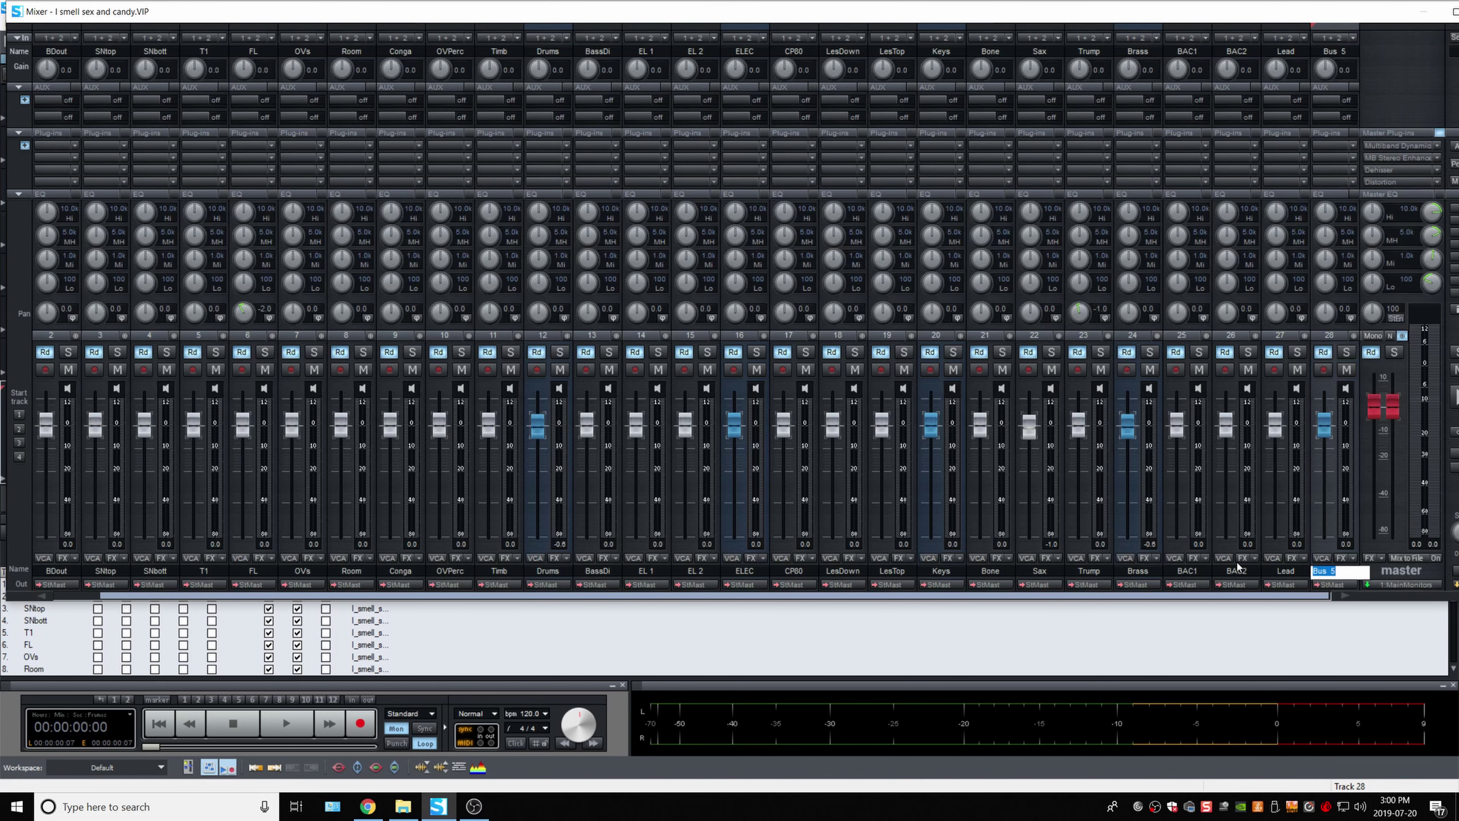
{"action": "type", "text": "PR"}
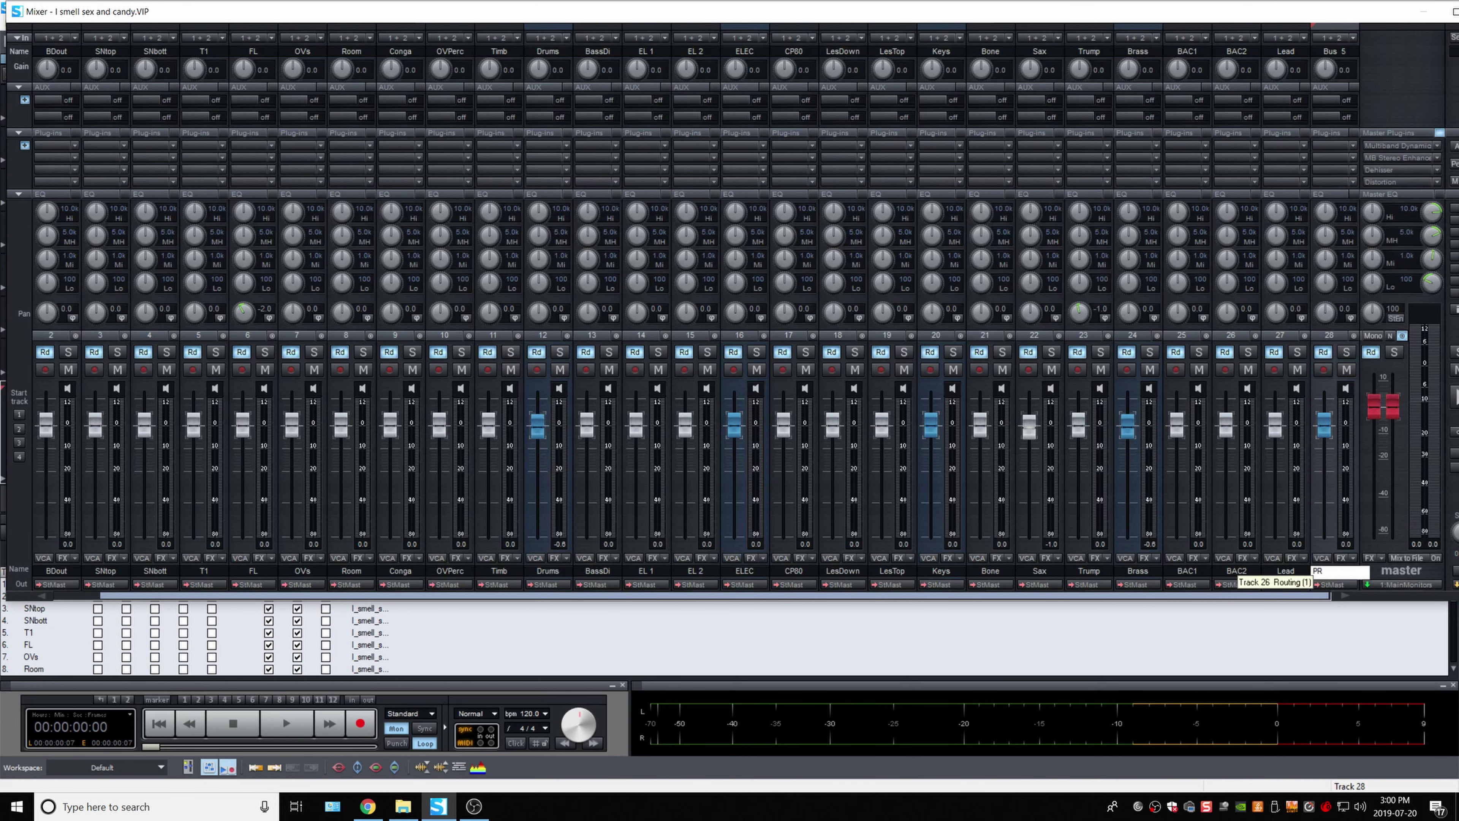
{"action": "key", "text": "BackSpace"}
{"action": "type", "text": "reMaster"}
{"action": "key", "text": "Return"}
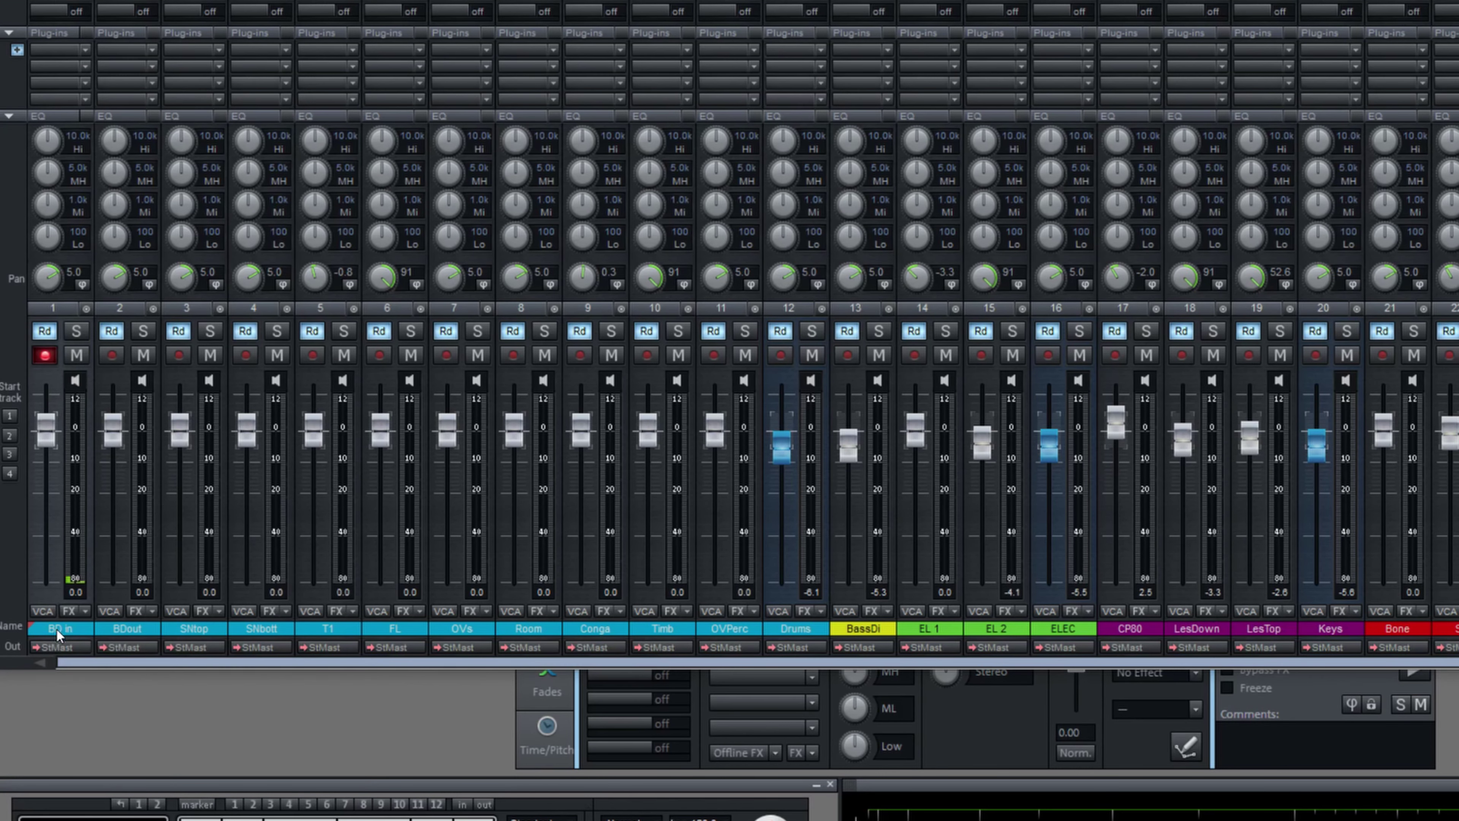
Route the outputs of channels 1 to 11, BD in through OVPerc, to the Drums bus
{"action": "left_click", "coordinate": [729, 628]}
{"action": "left_click", "coordinate": [725, 648]}
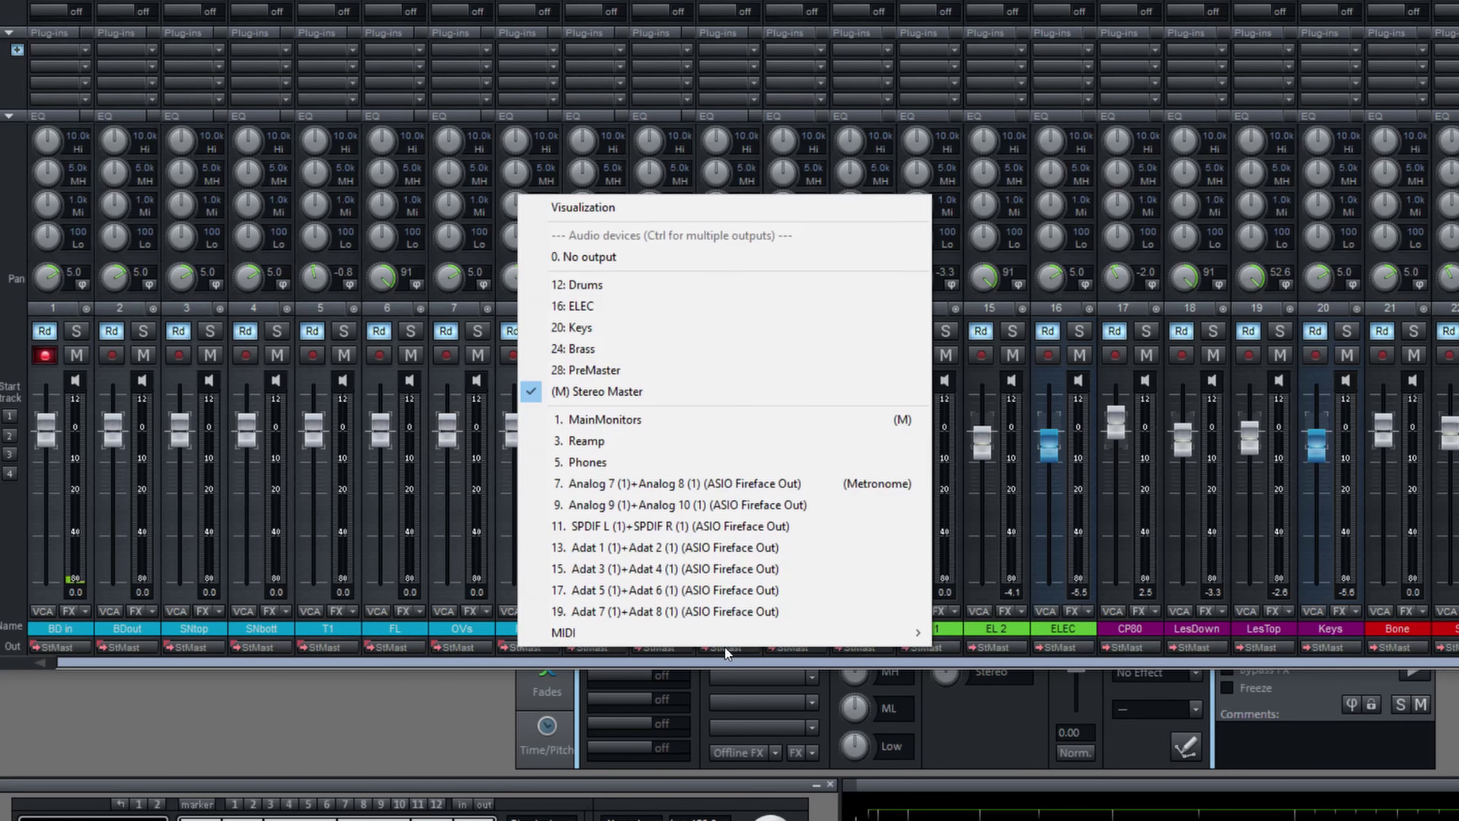
{"action": "left_click", "coordinate": [621, 284]}
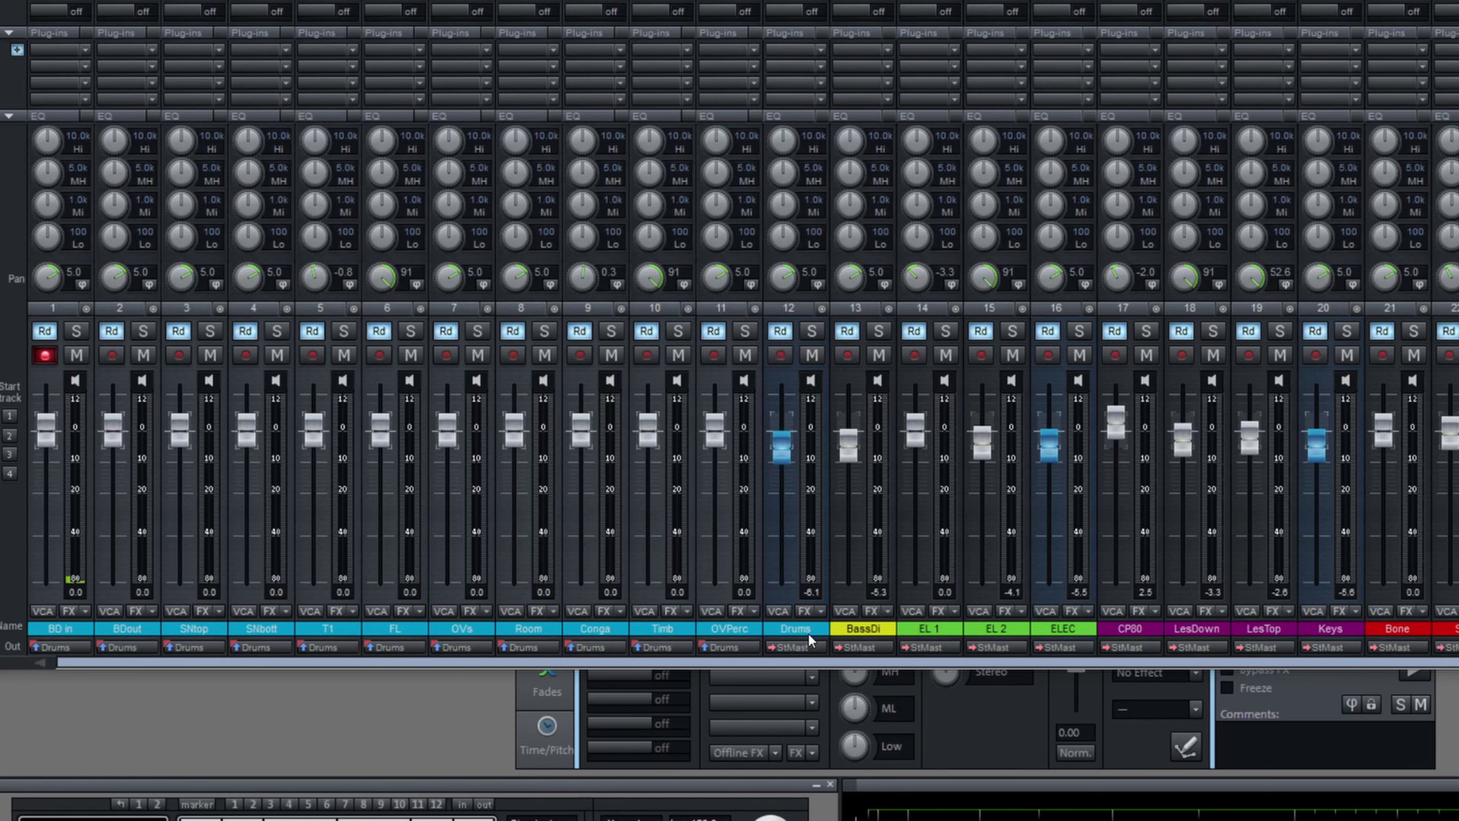
Route the outputs of the Drums bus and the BassDi channel to the PreMaster bus
{"action": "left_click", "coordinate": [794, 650]}
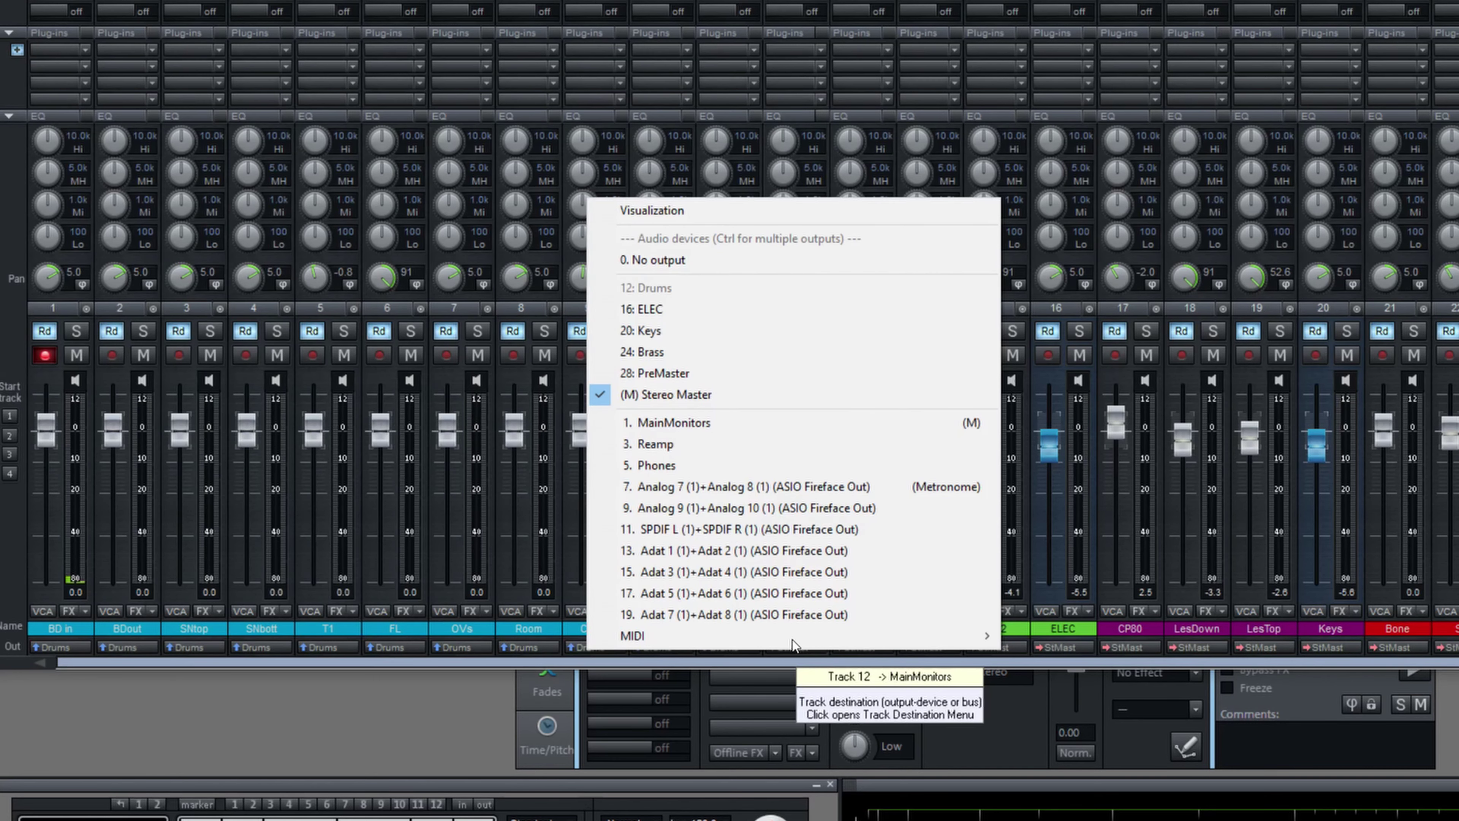
{"action": "left_click", "coordinate": [690, 371]}
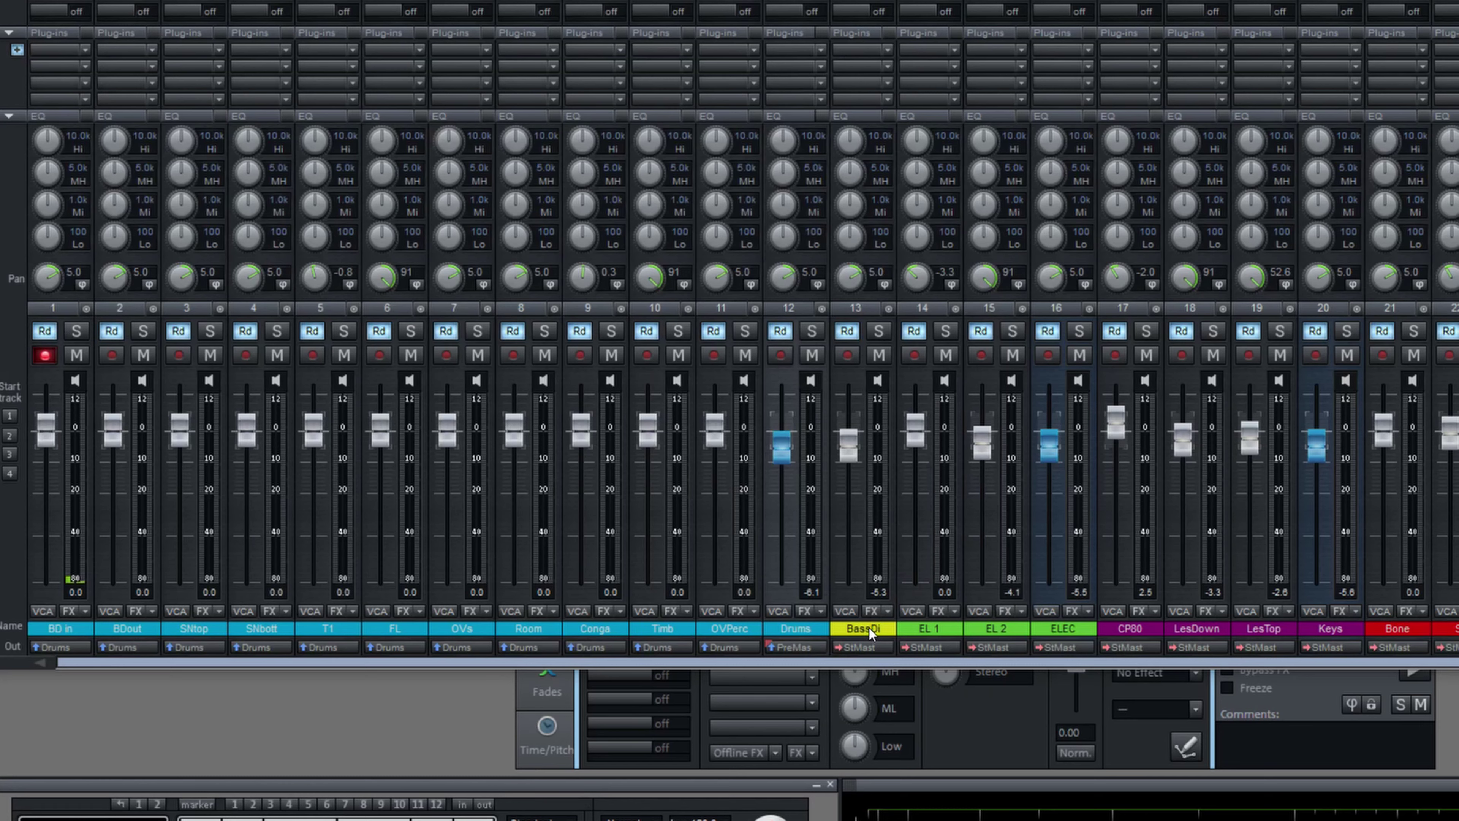
{"action": "left_click", "coordinate": [877, 648]}
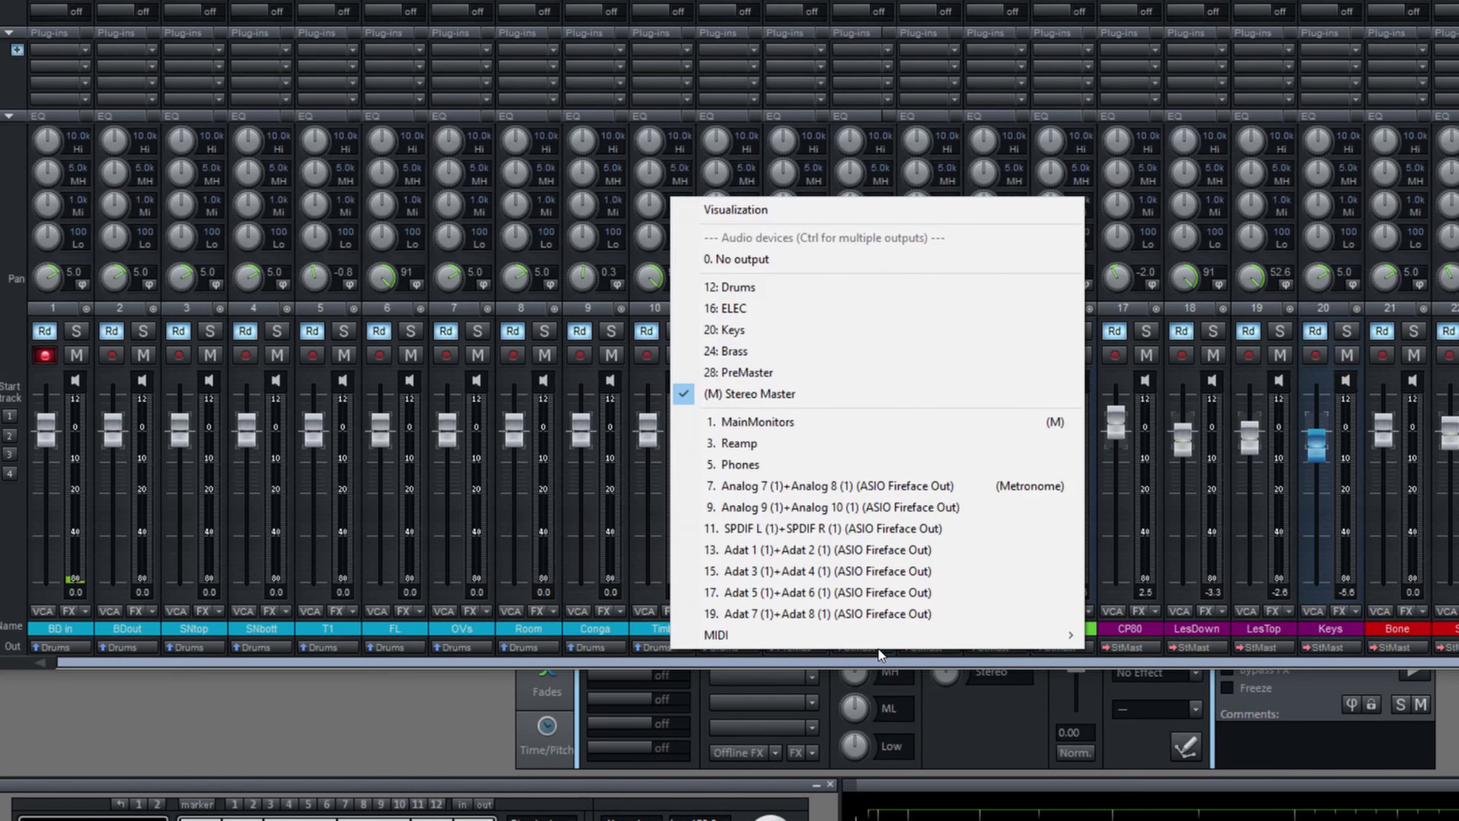
{"action": "left_click", "coordinate": [825, 379]}
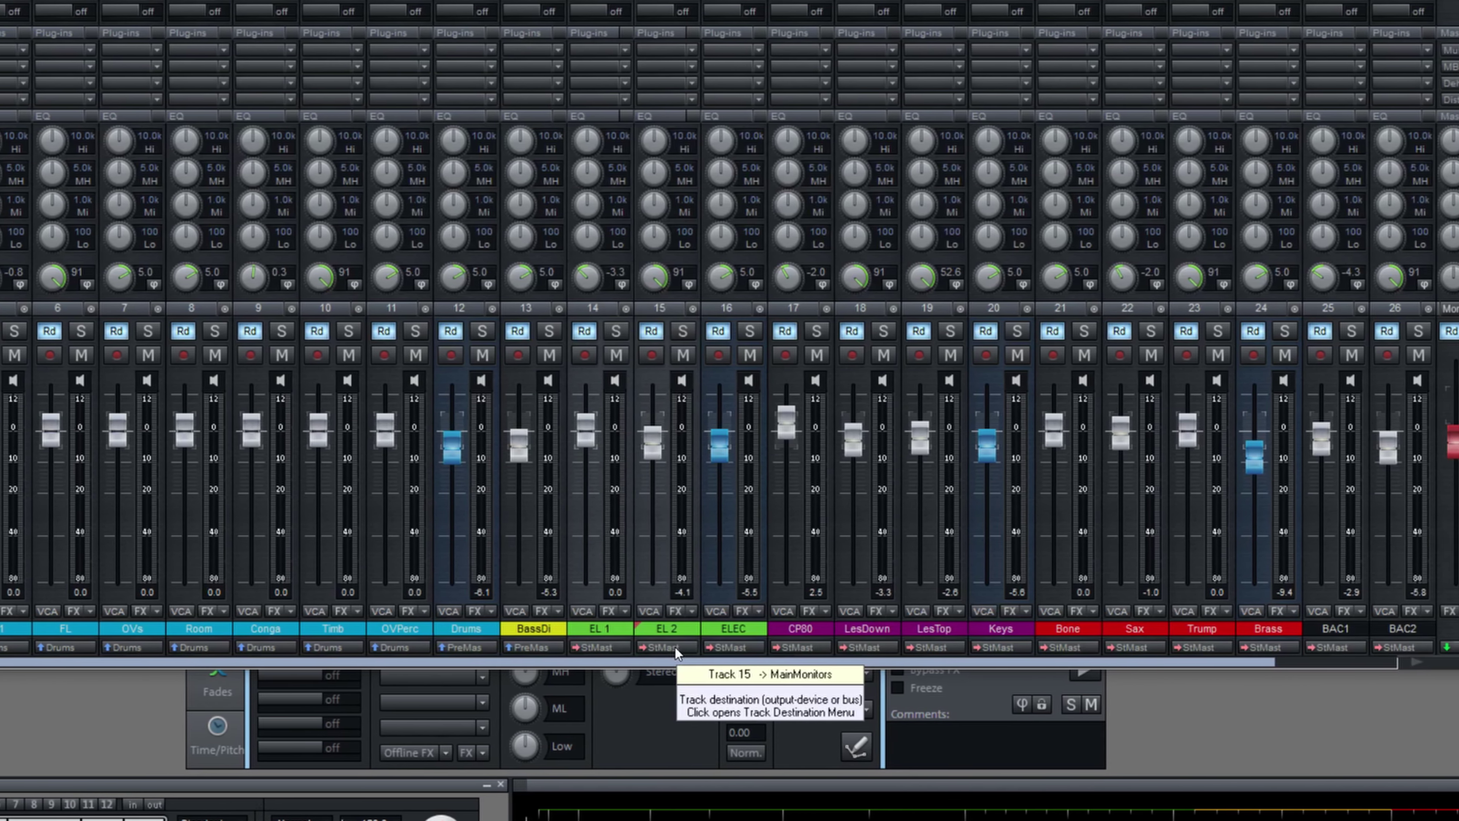
Route EL 1 and EL 2 to the ELEC bus, and send the ELEC bus to PreMaster
{"action": "left_click", "coordinate": [760, 647]}
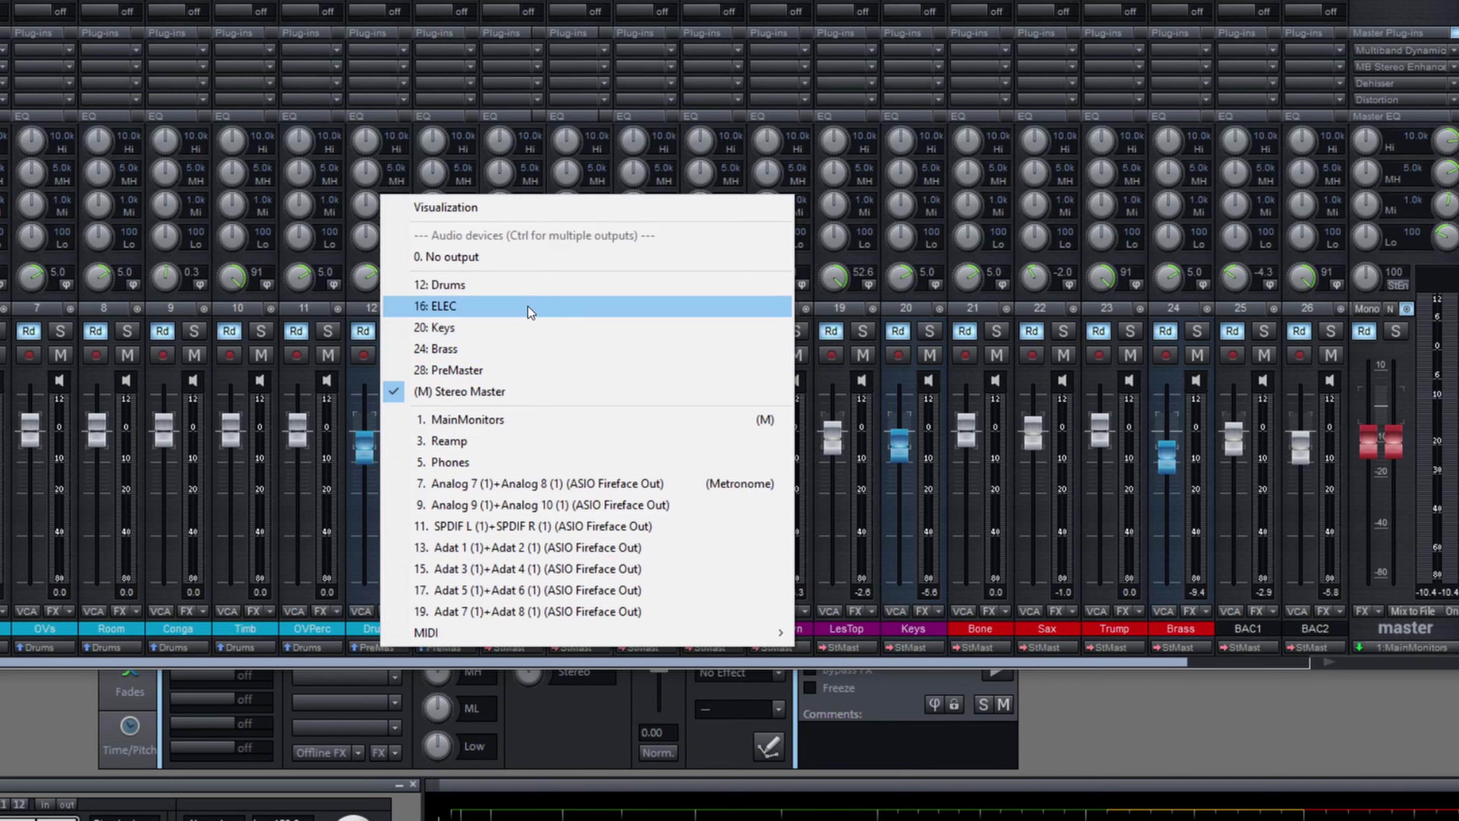
{"action": "left_click", "coordinate": [518, 305]}
{"action": "left_click", "coordinate": [655, 646]}
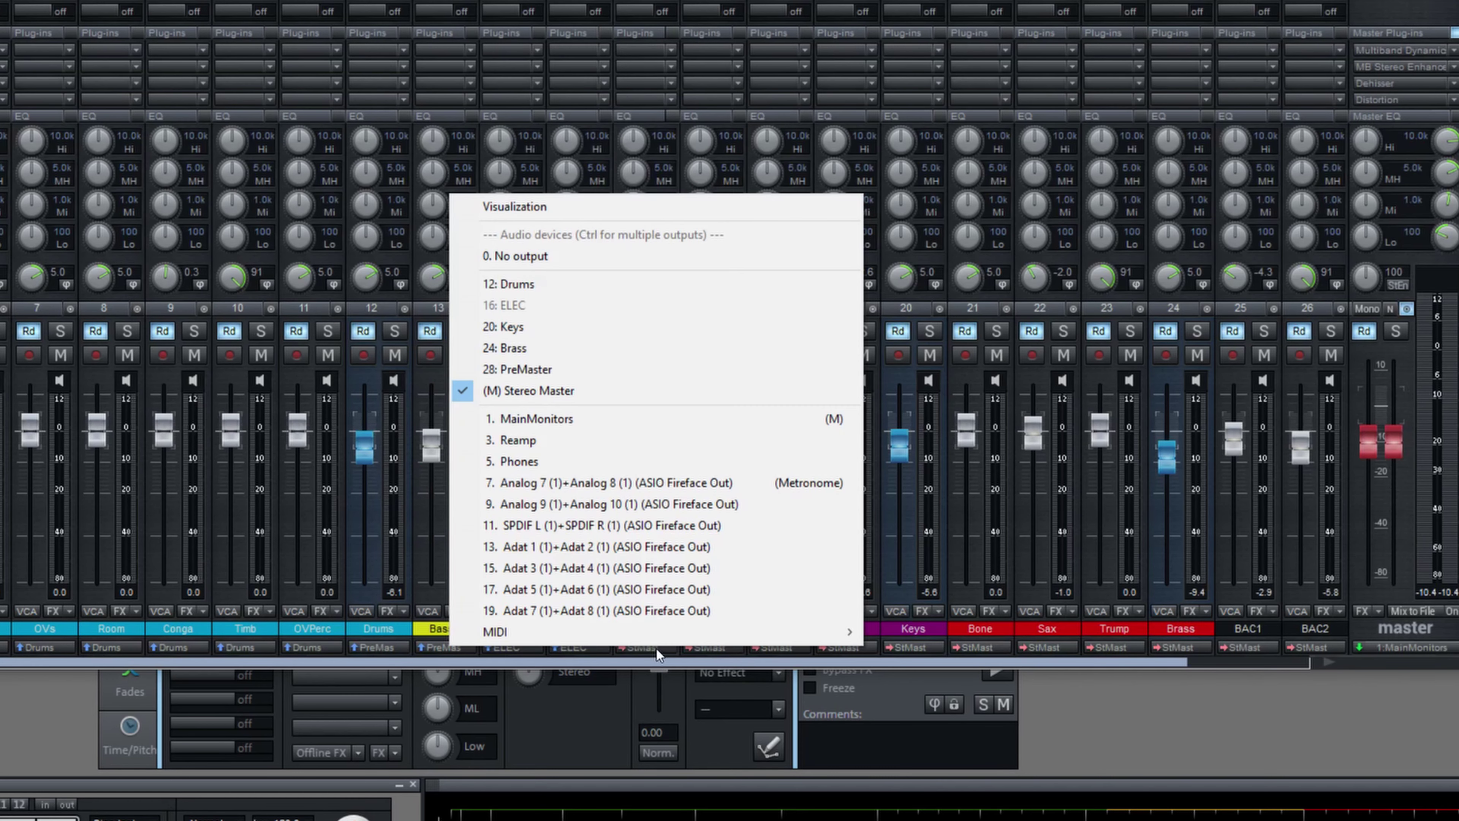
{"action": "left_click", "coordinate": [651, 371]}
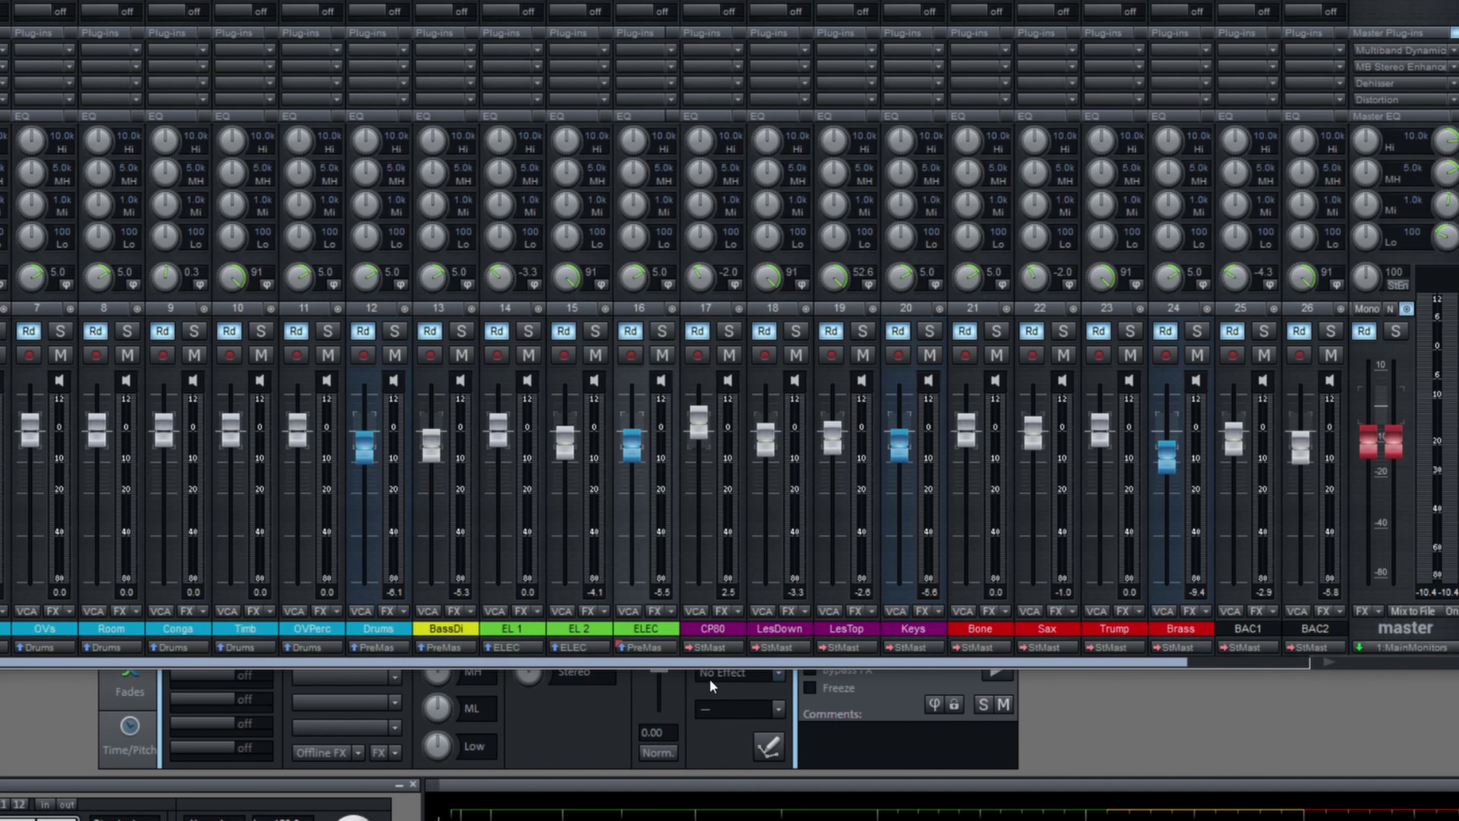
Route CP80, LesDown and LesTop to the Keys bus, and send the Keys bus to PreMaster
{"action": "left_click", "coordinate": [713, 628]}
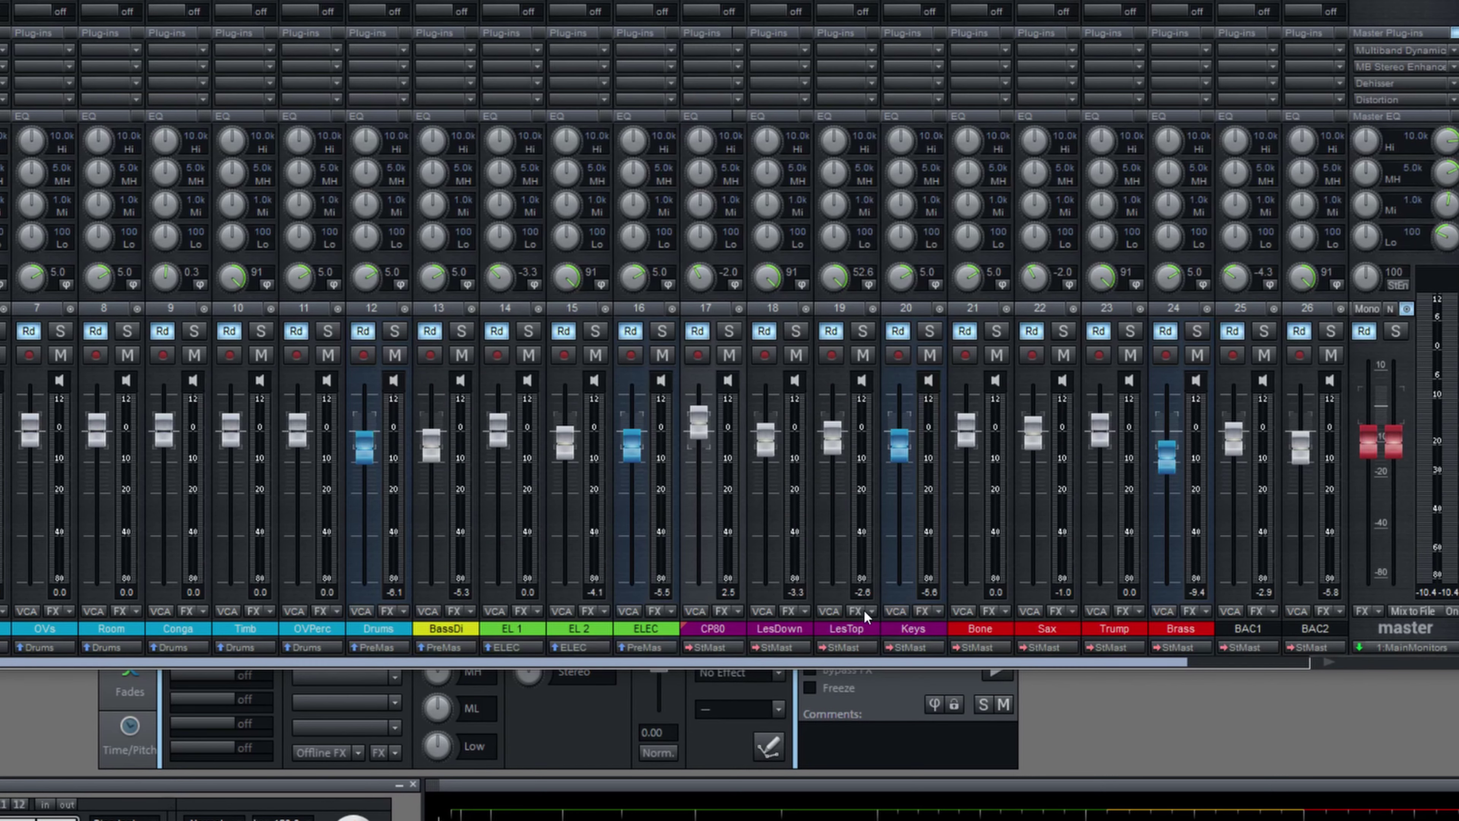
{"action": "left_click", "coordinate": [844, 626], "text": "shift"}
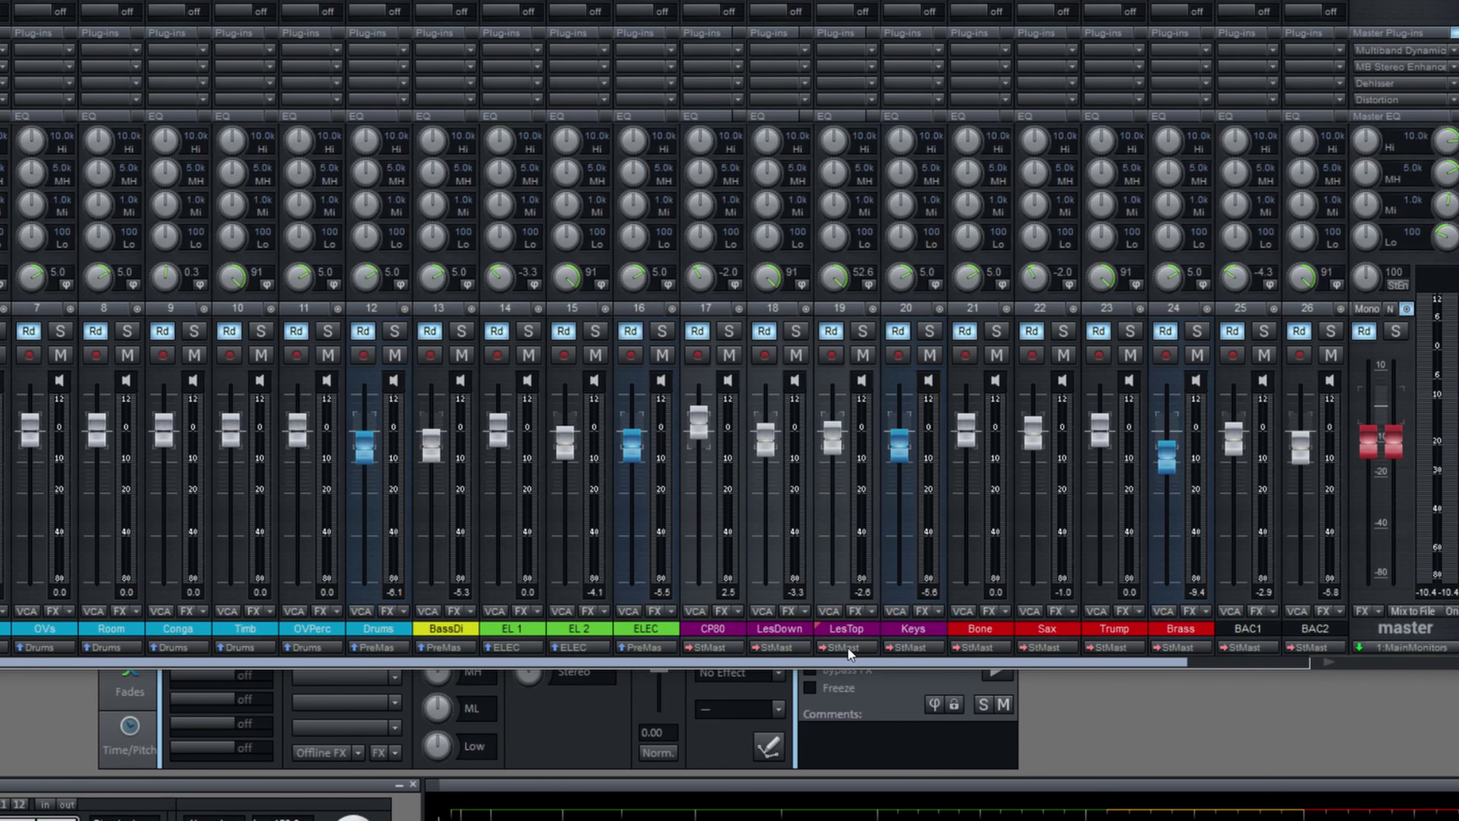
{"action": "left_click", "coordinate": [848, 648]}
{"action": "left_click", "coordinate": [707, 329]}
{"action": "left_click", "coordinate": [920, 648]}
{"action": "left_click", "coordinate": [827, 375]}
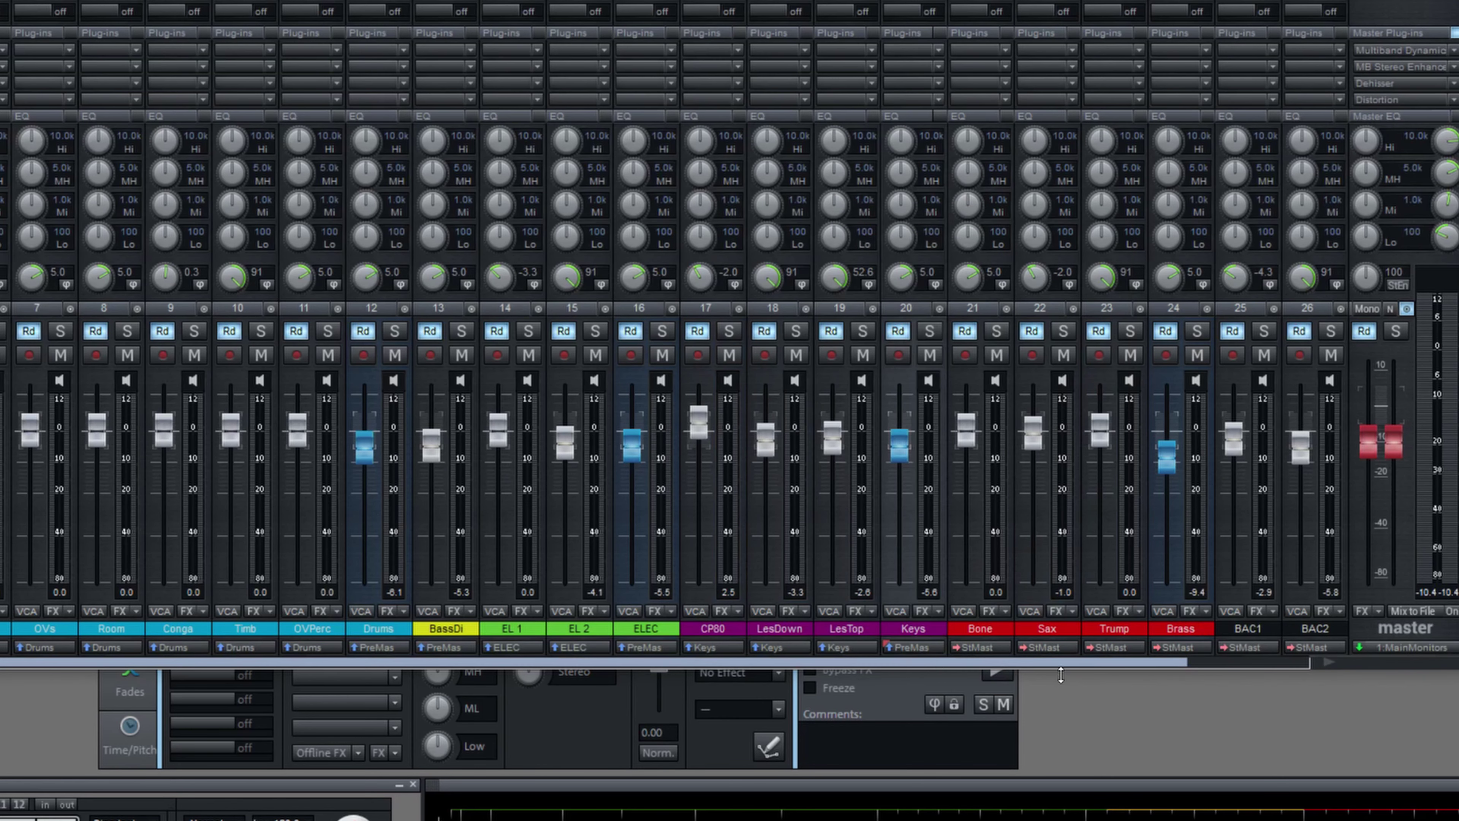
Route Bone, Sax and Trump to the Brass bus, and send the Brass bus to PreMaster
{"action": "left_click_drag", "start_coordinate": [1053, 667], "coordinate": [1247, 665]}
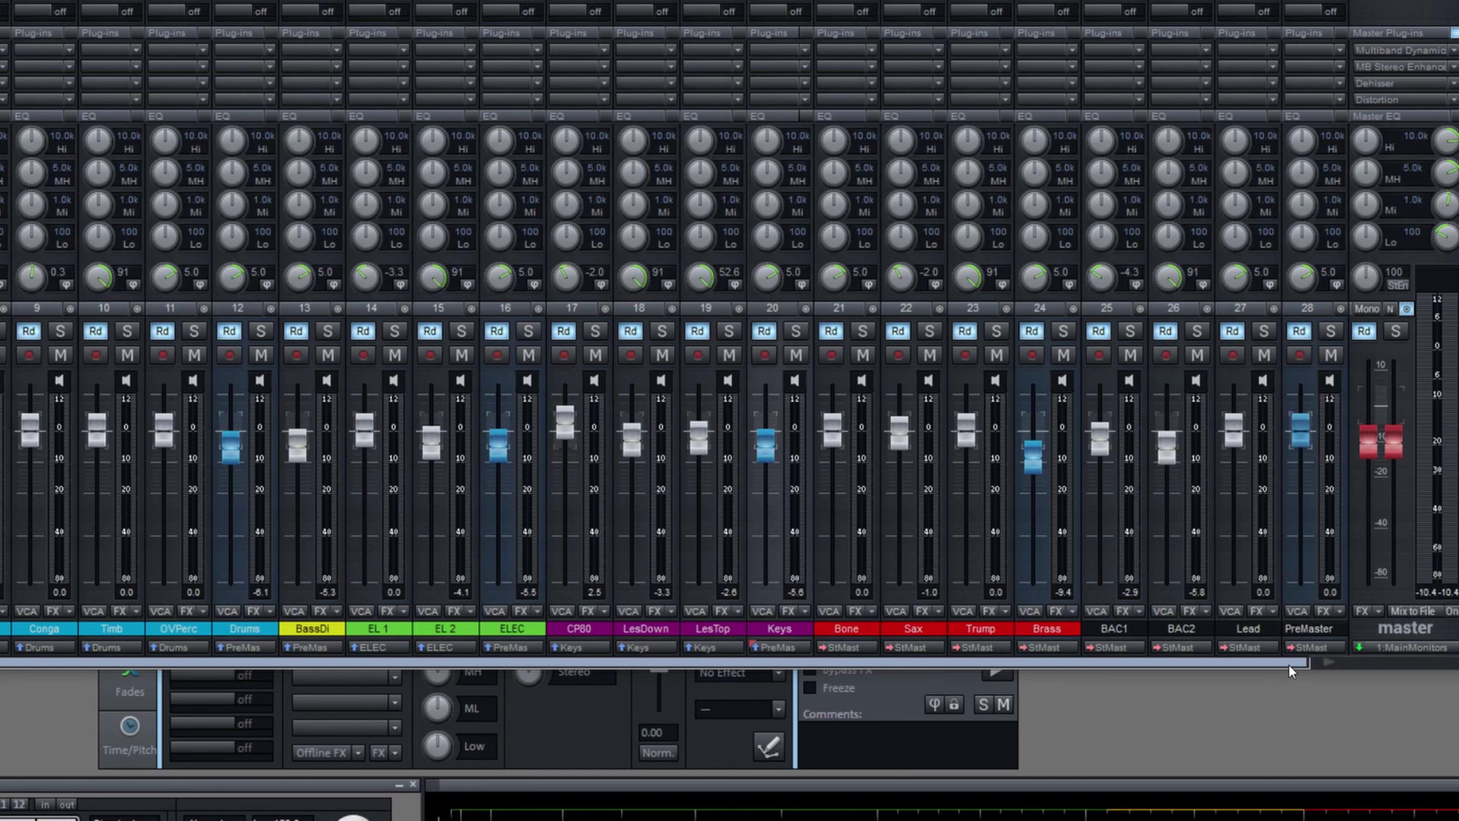
{"action": "left_click", "coordinate": [838, 631]}
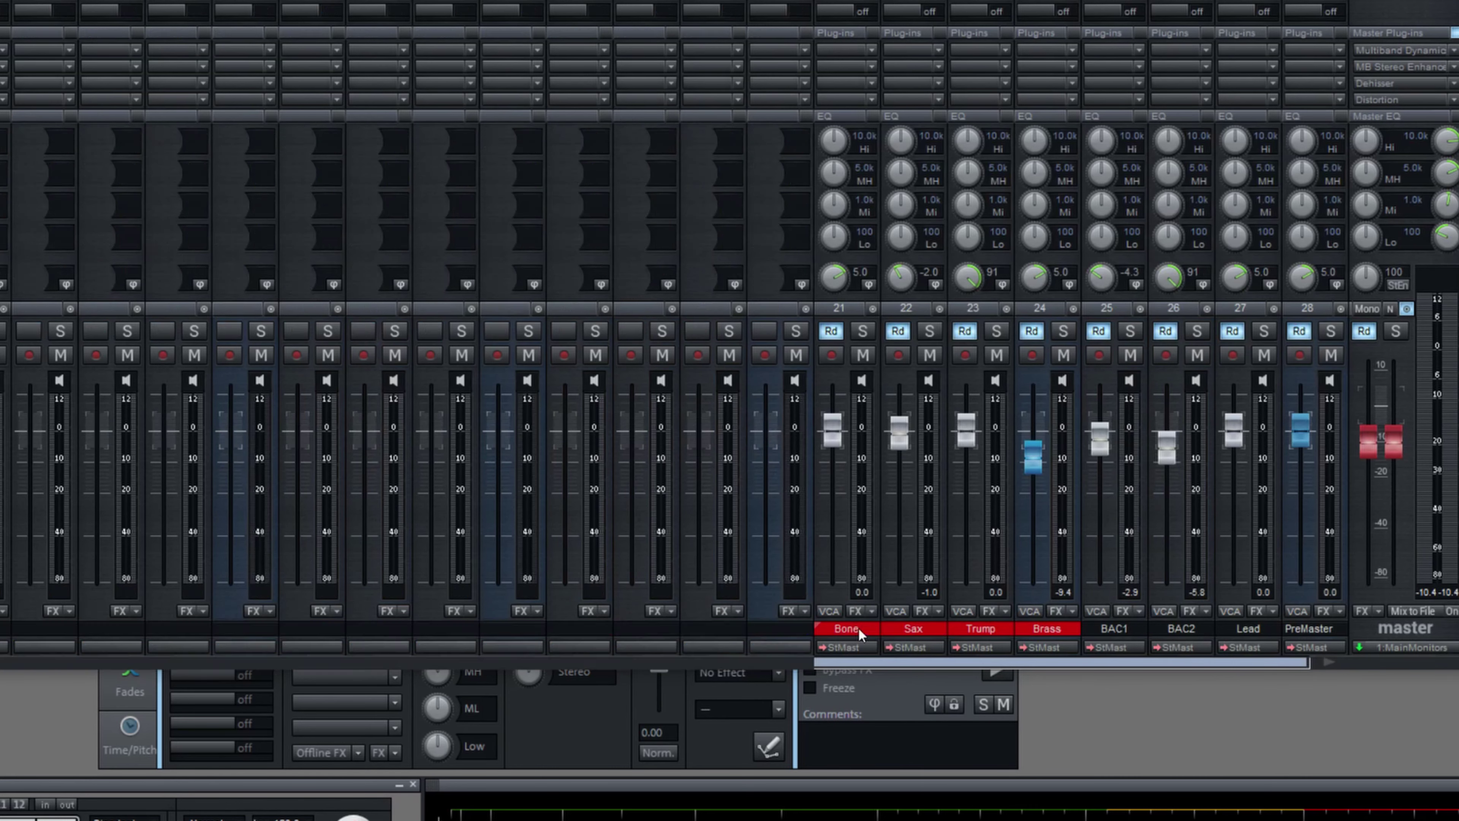
{"action": "left_click", "coordinate": [971, 623]}
{"action": "left_click", "coordinate": [976, 648]}
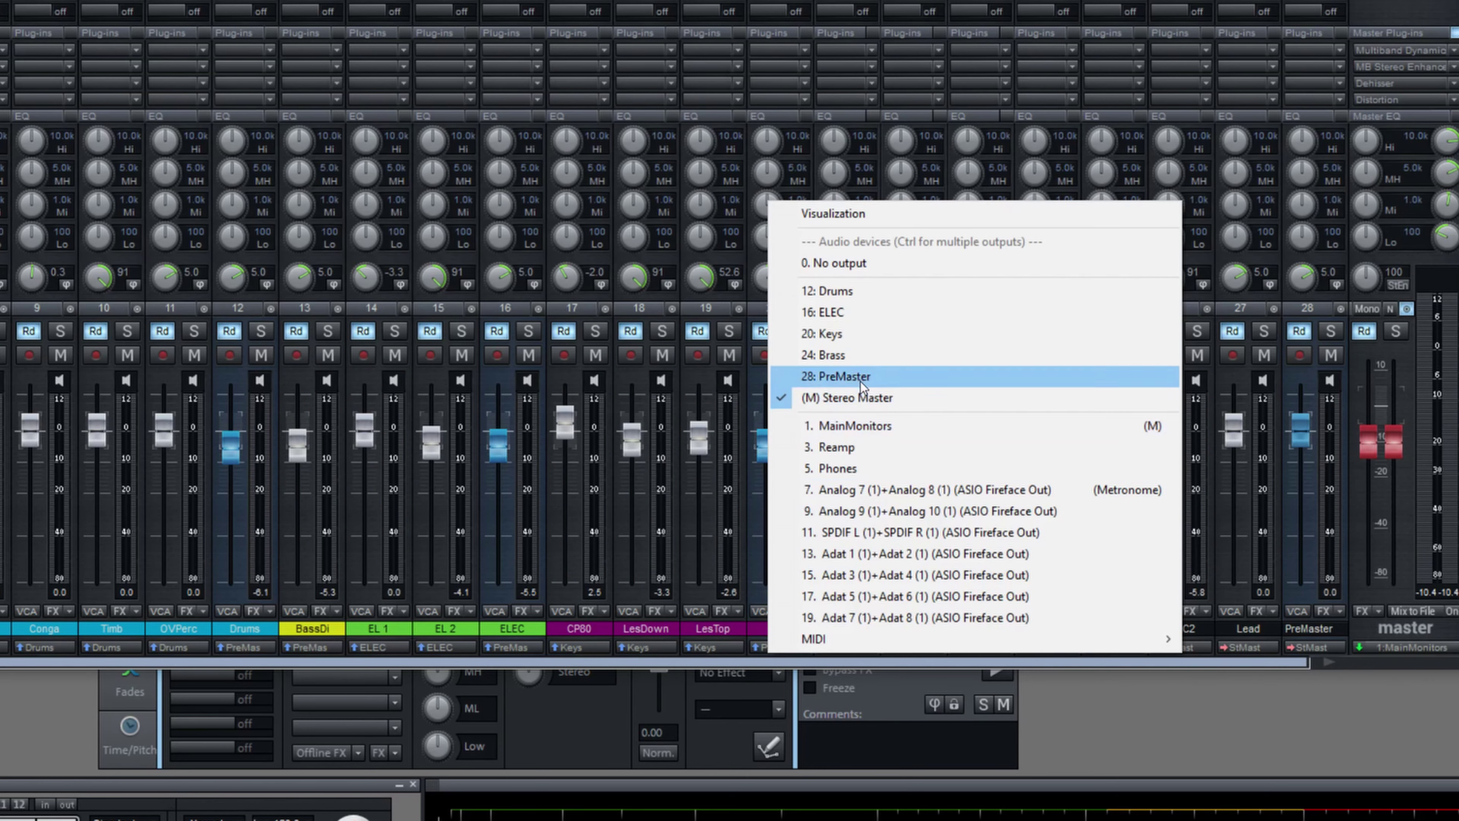
{"action": "left_click", "coordinate": [856, 359]}
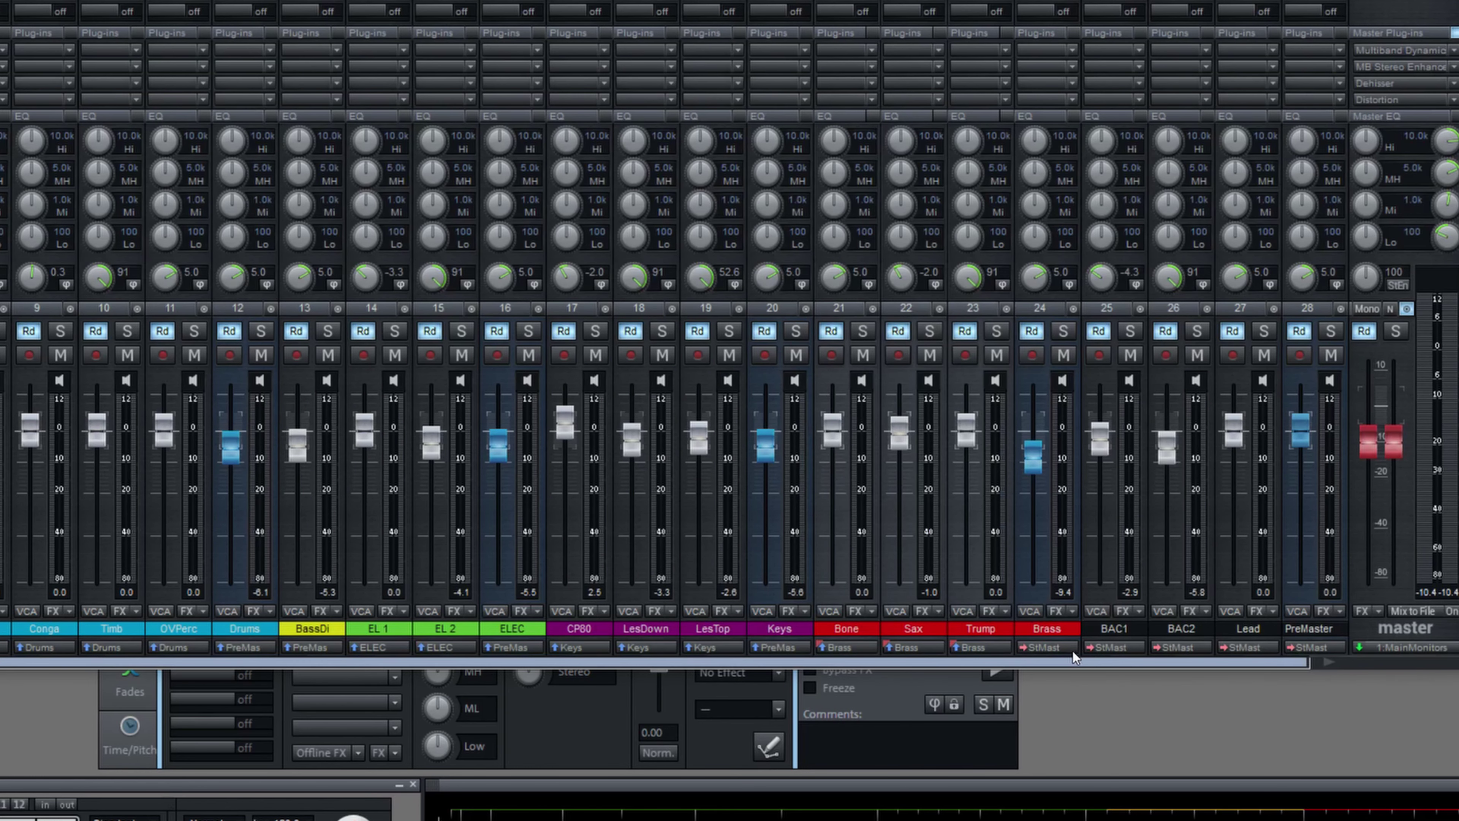
{"action": "left_click", "coordinate": [1055, 648]}
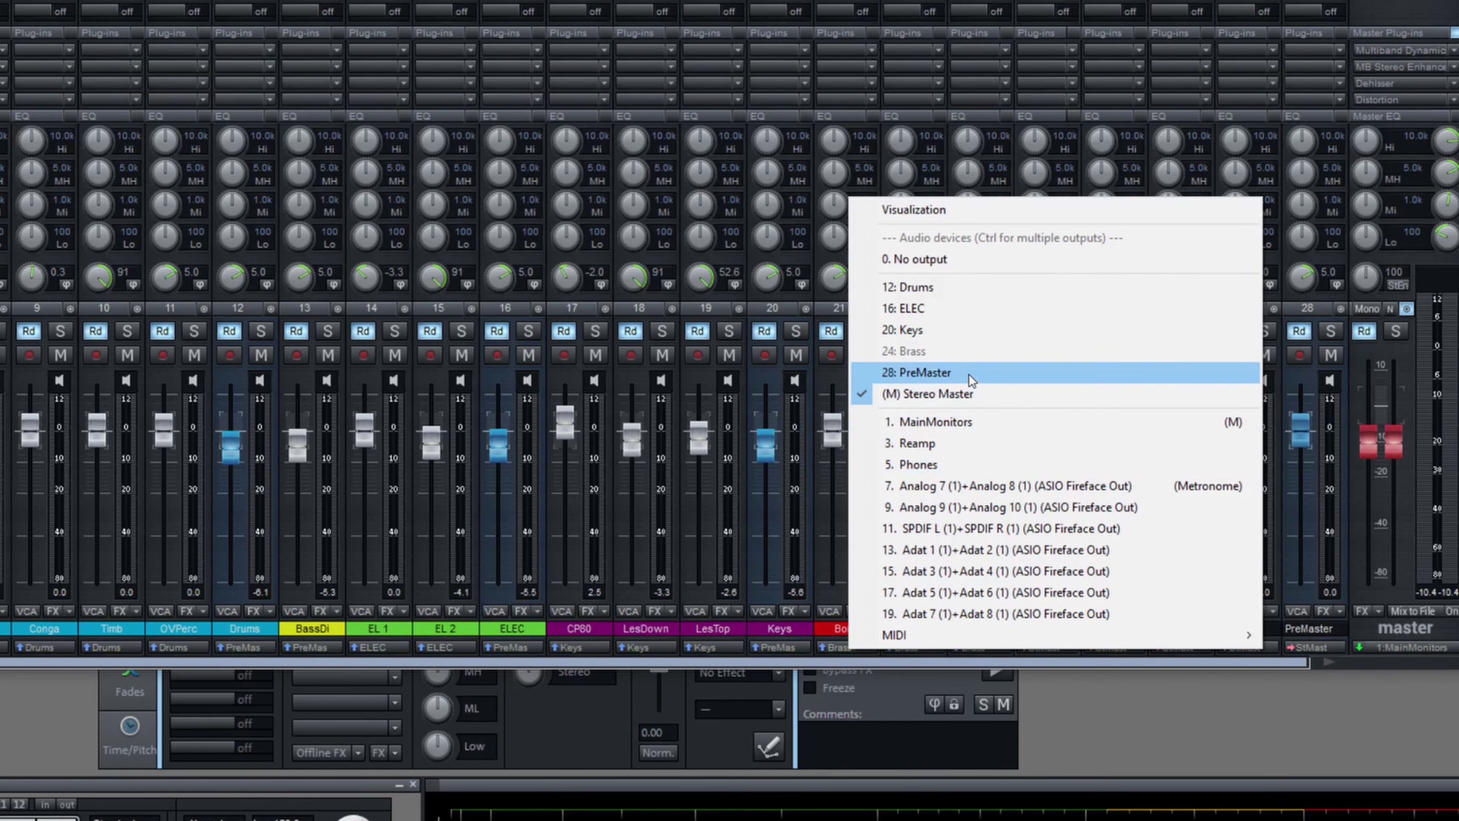
{"action": "left_click", "coordinate": [970, 377]}
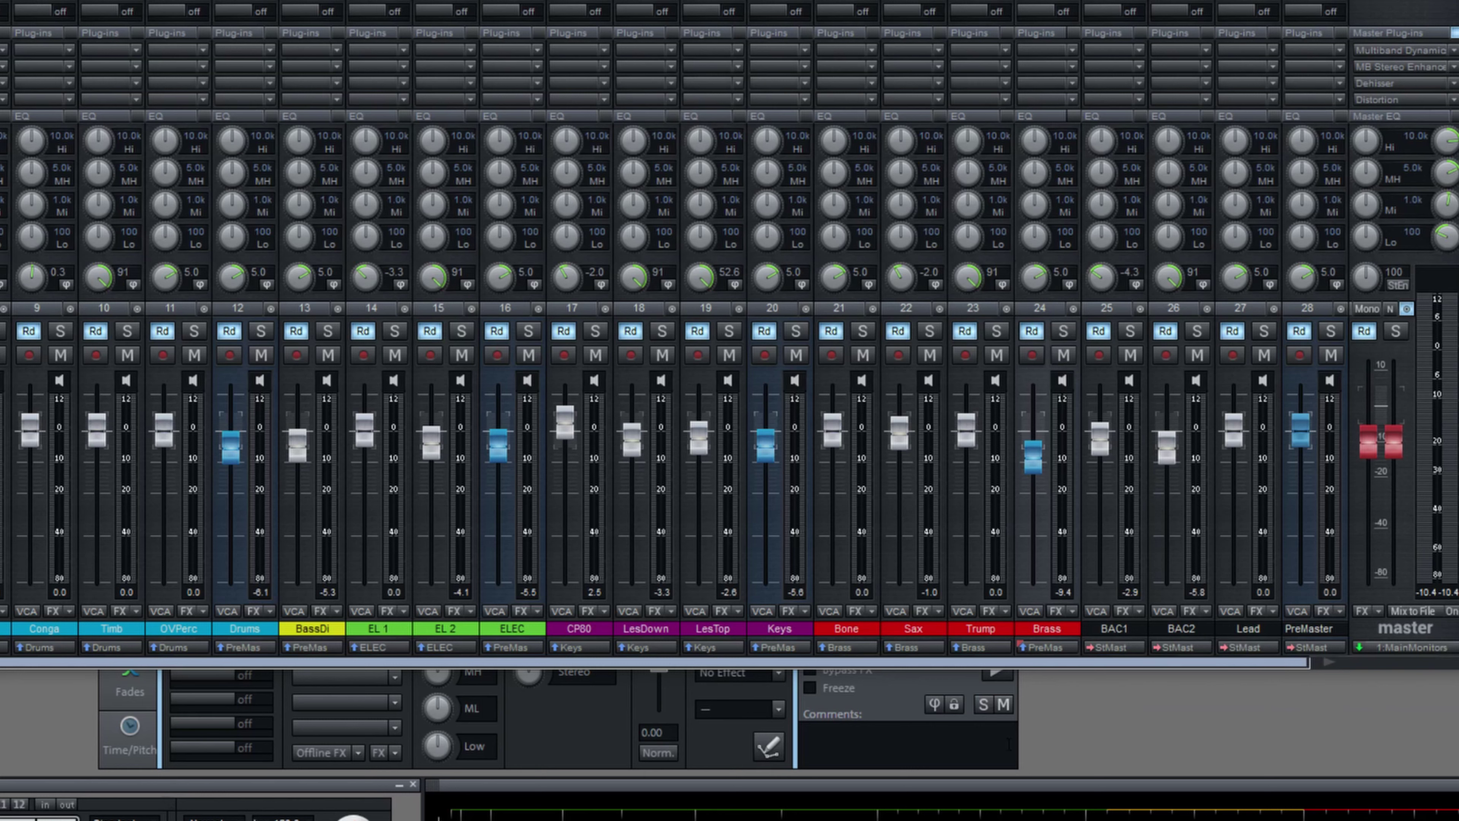
Route the outputs of the BAC1, BAC2 and Lead channels to the PreMaster bus
{"action": "left_click", "coordinate": [1116, 643]}
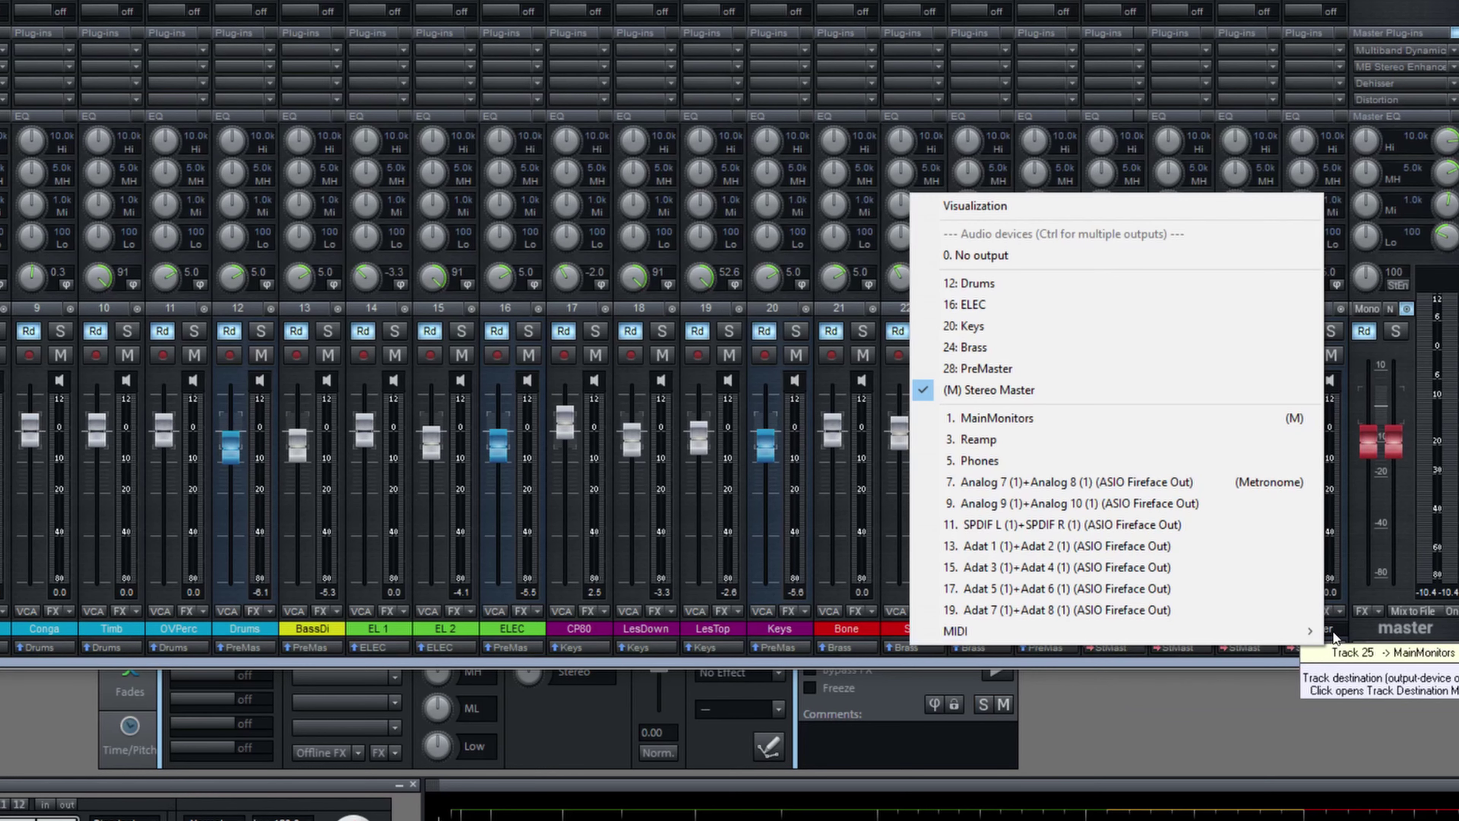
{"action": "left_click", "coordinate": [1249, 650]}
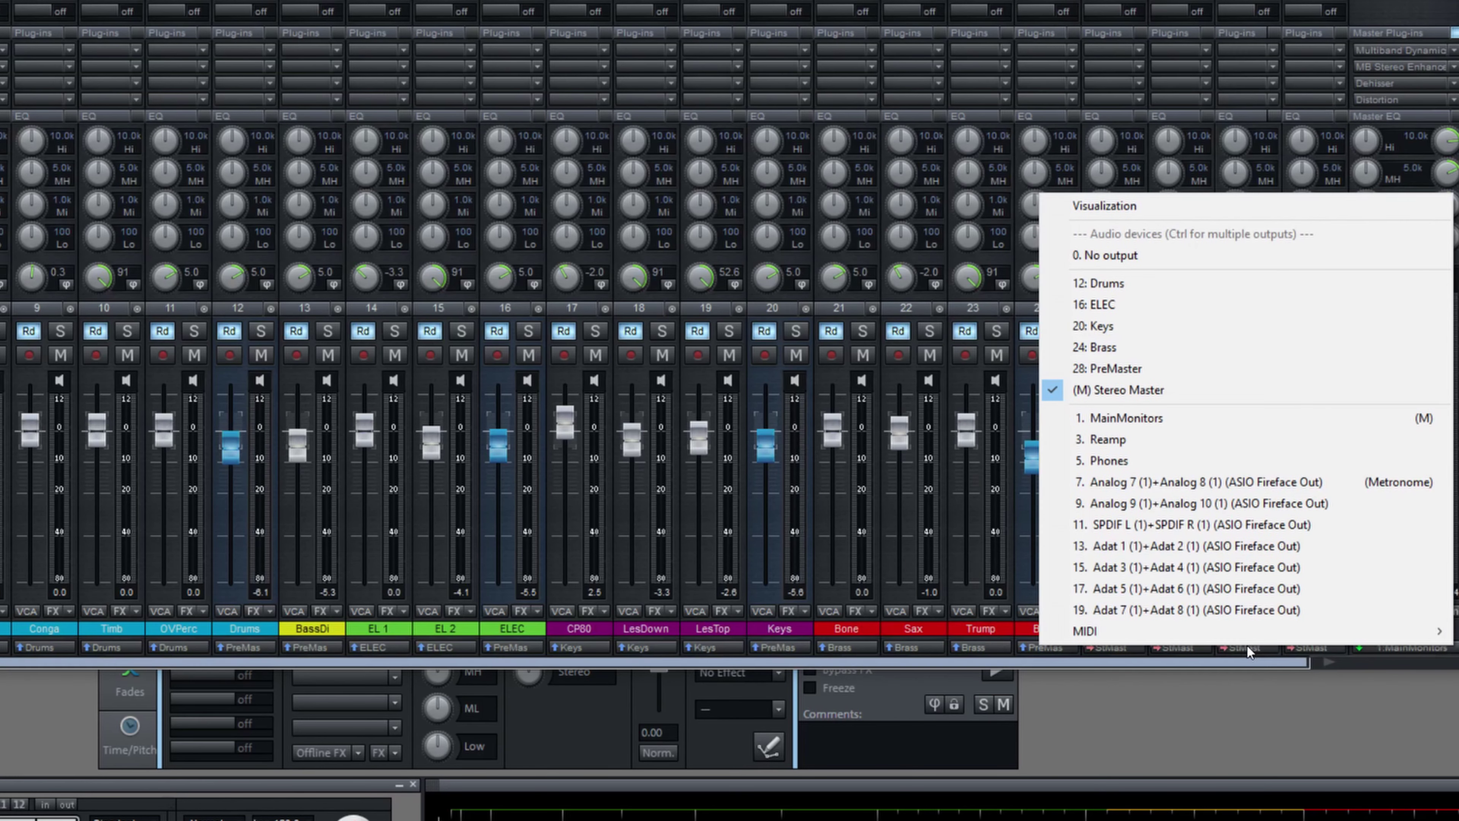
{"action": "left_click", "coordinate": [1141, 366]}
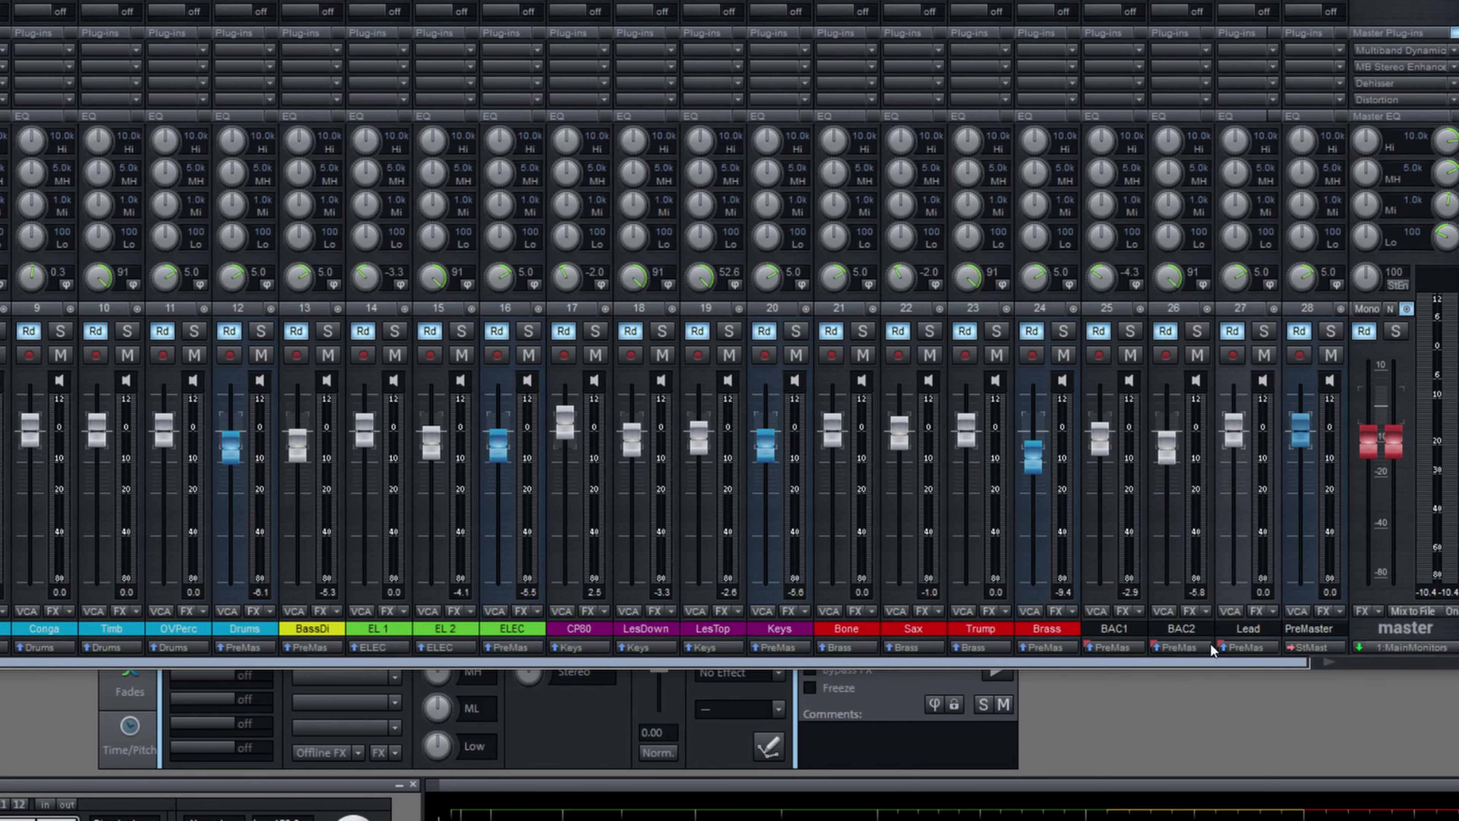
{"action": "scroll", "coordinate": [174, 651], "scroll_direction": "left", "scroll_amount": 2}
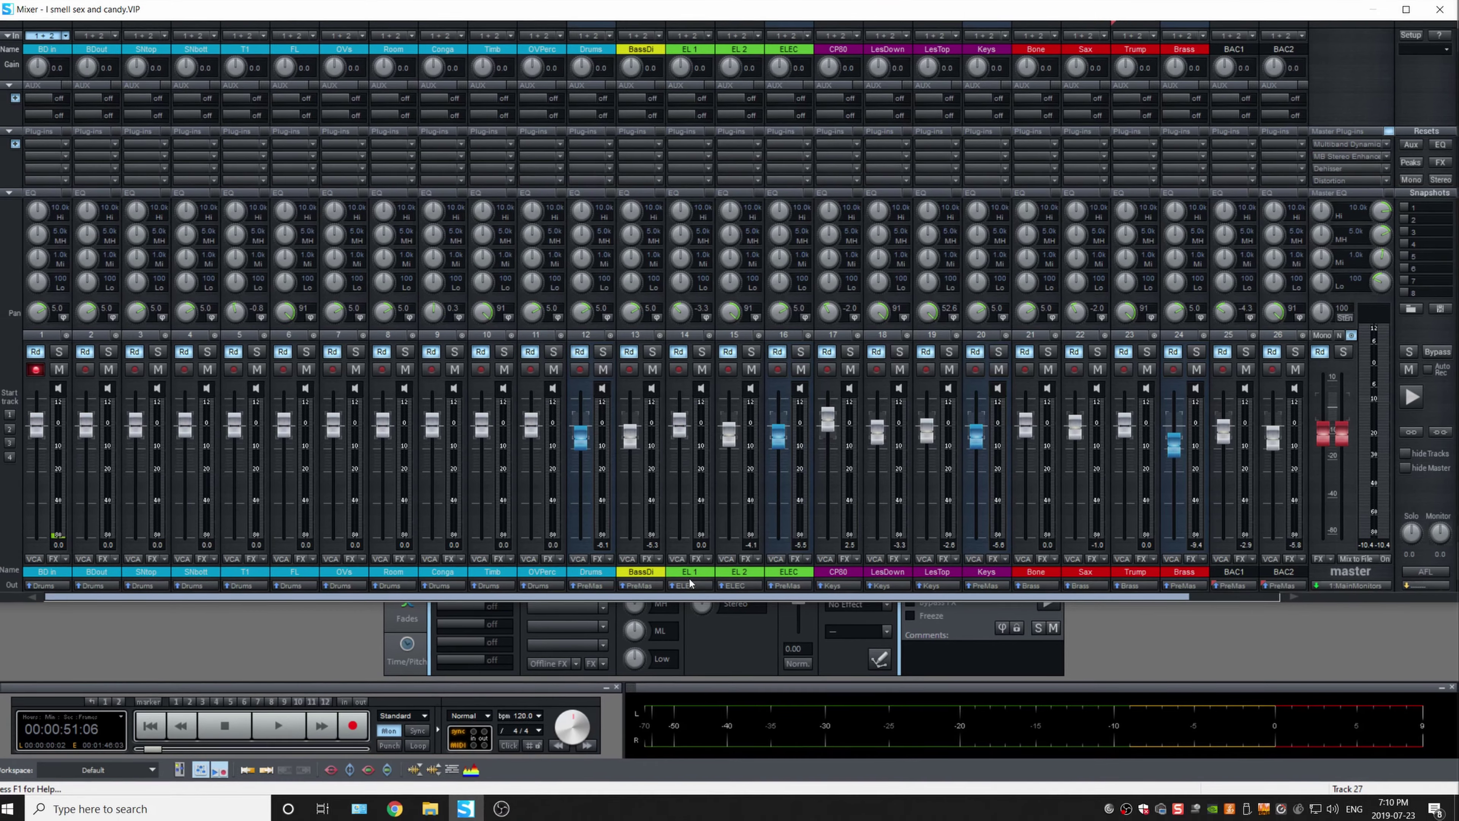
{"action": "scroll", "coordinate": [986, 601], "scroll_direction": "right", "scroll_amount": 2}
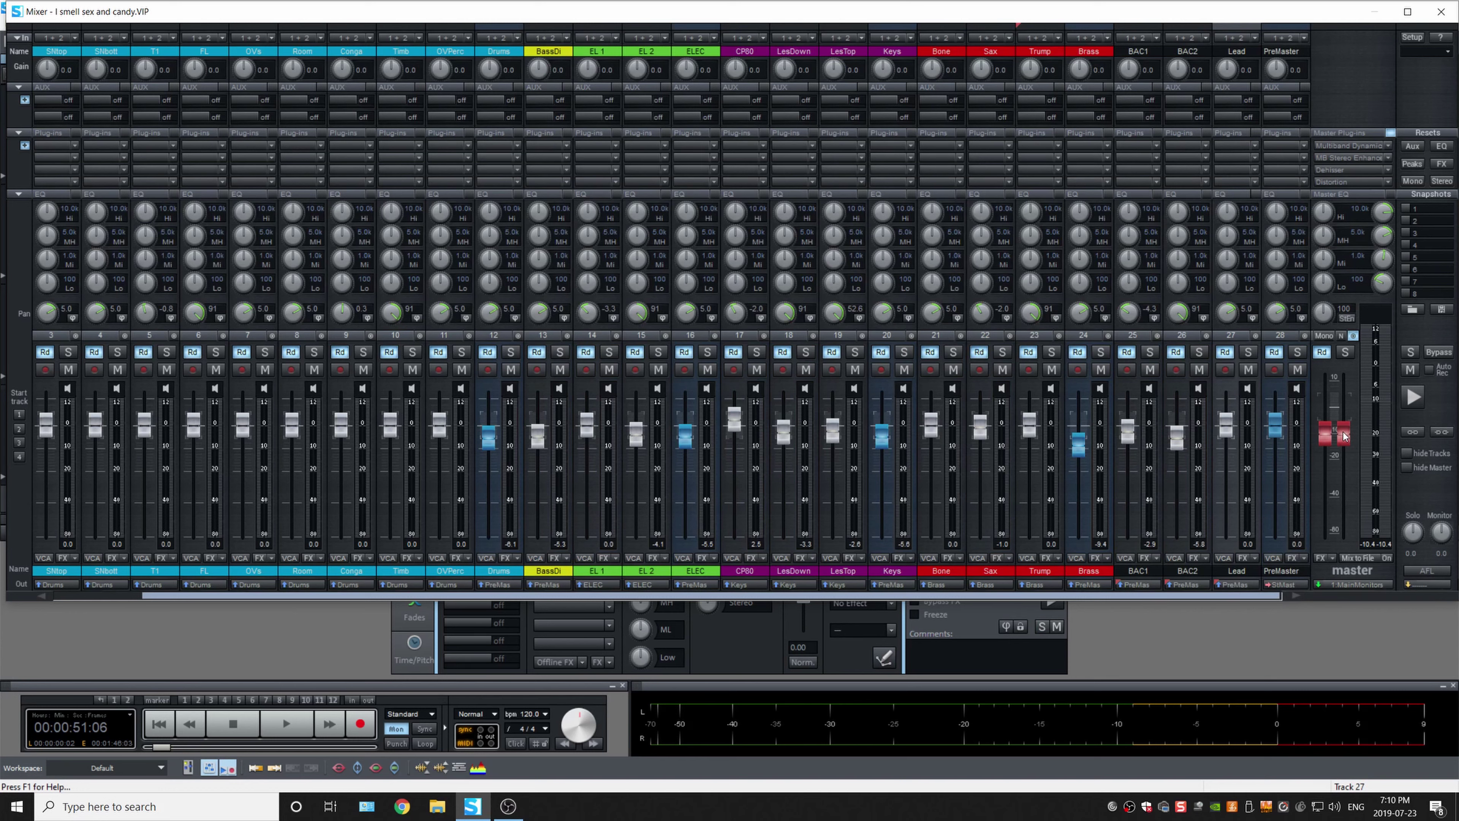
Bring the mixer view back to the first channel and move the mixer window away from the arrangement
{"action": "mouse_move", "coordinate": [1351, 424]}
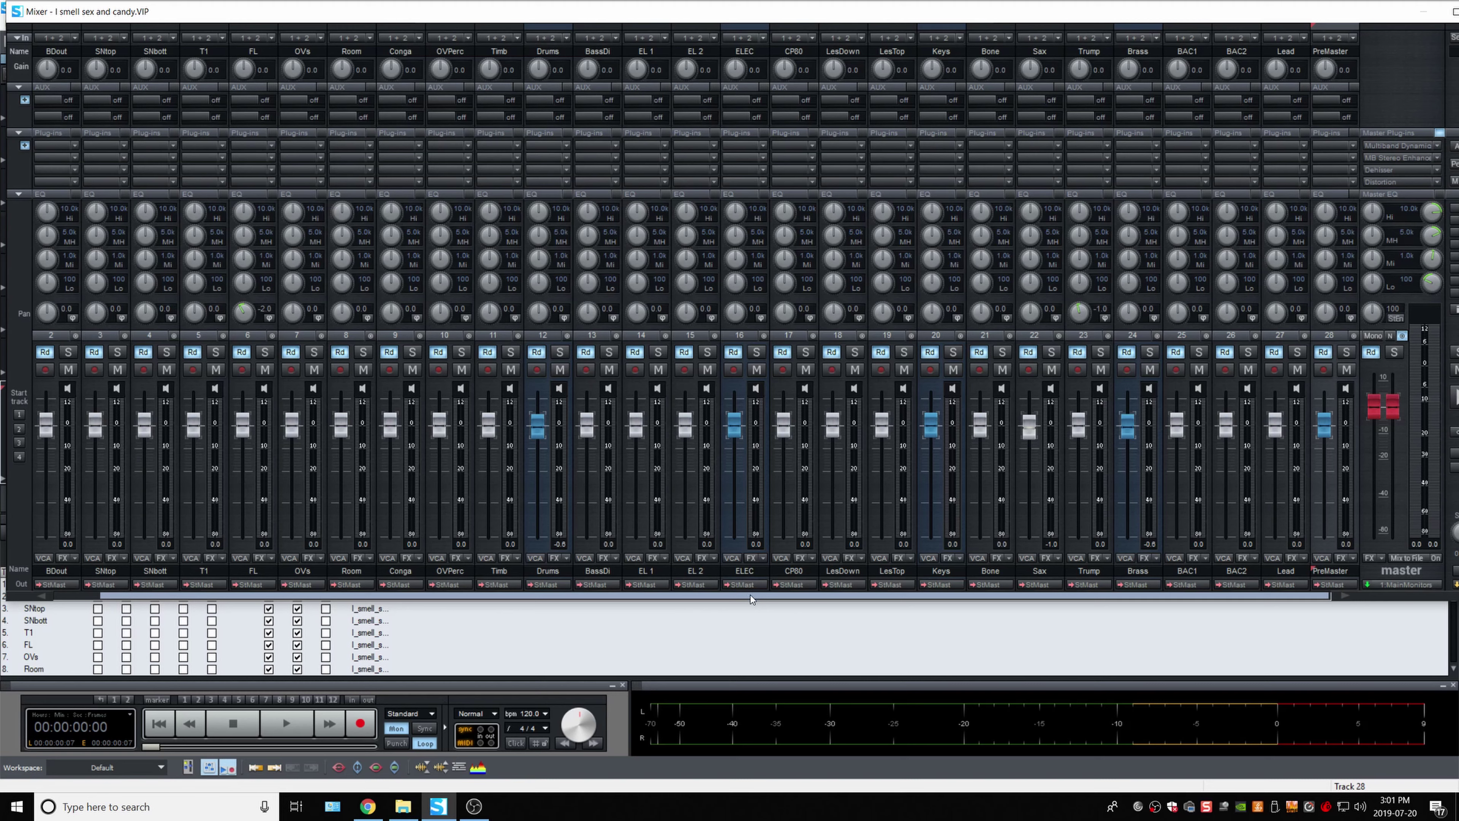
{"action": "left_click_drag", "start_coordinate": [750, 596], "coordinate": [576, 603]}
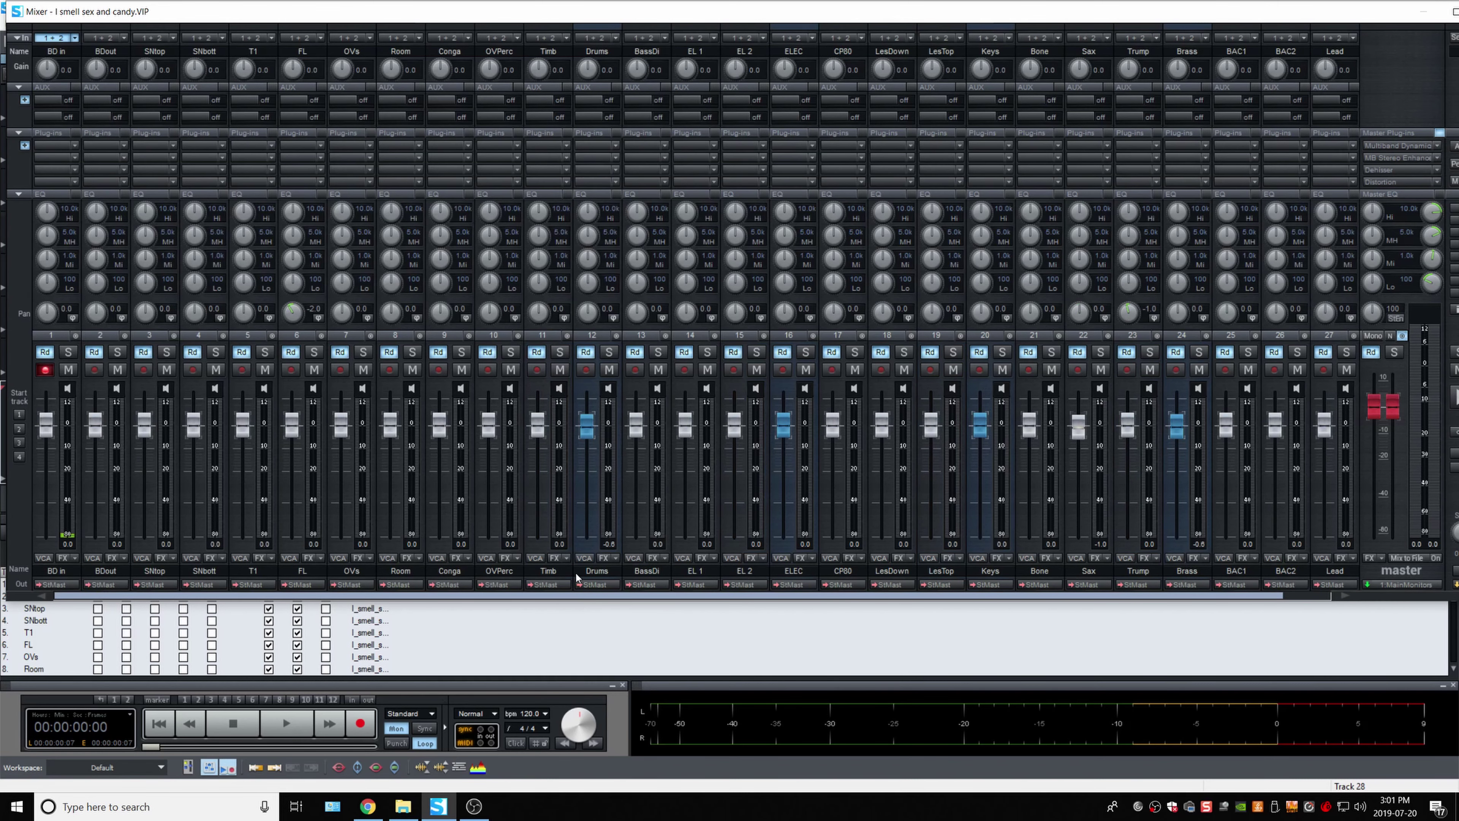
{"action": "double_click", "coordinate": [1316, 18]}
{"action": "left_click_drag", "start_coordinate": [298, 8], "coordinate": [1458, 14]}
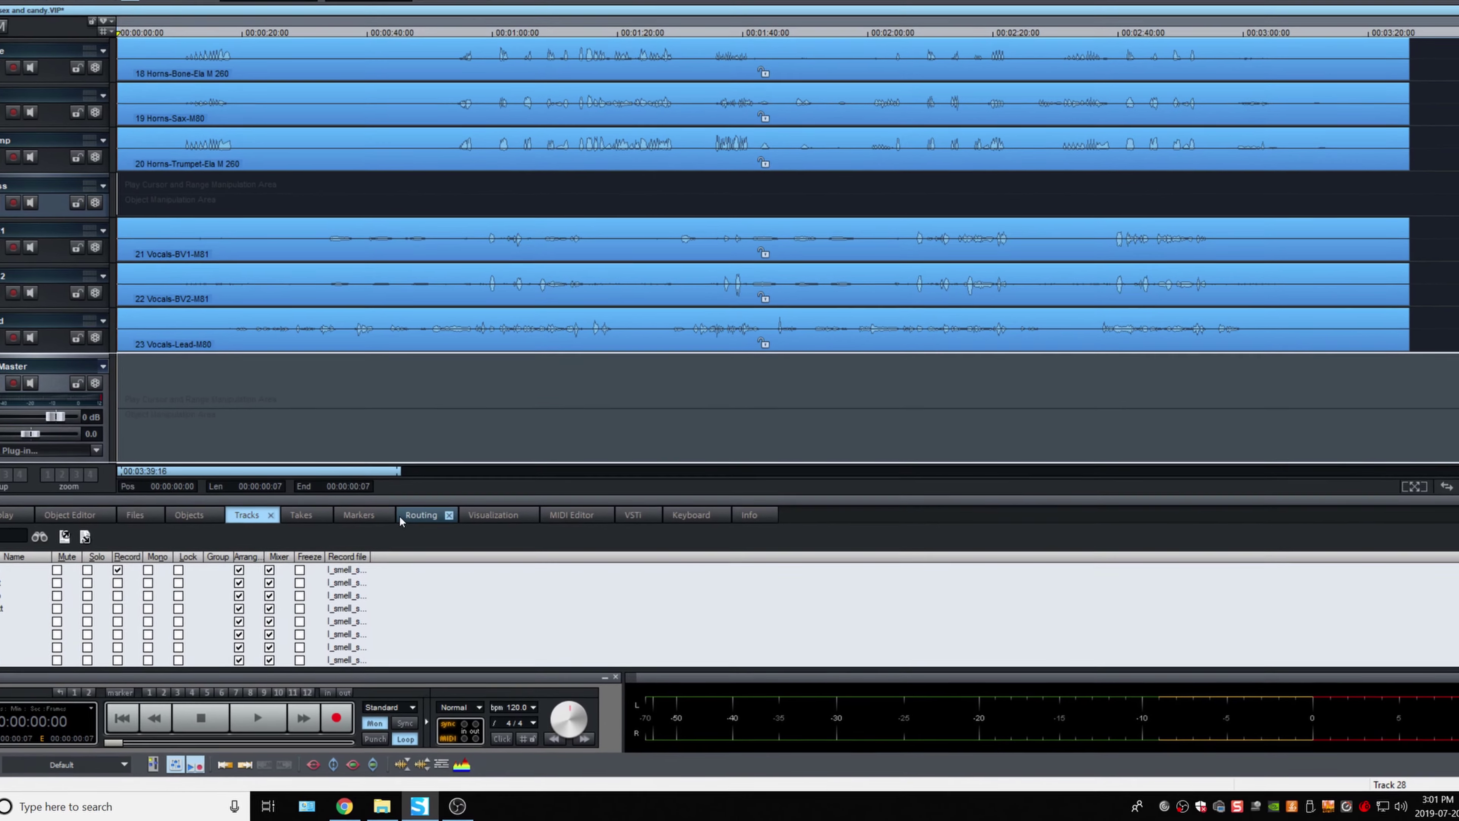
Assign track color 11 (turquoise) to all drum and percussion tracks from BD in through the Drums bus
{"action": "scroll", "coordinate": [134, 320], "scroll_direction": "up", "scroll_amount": 8}
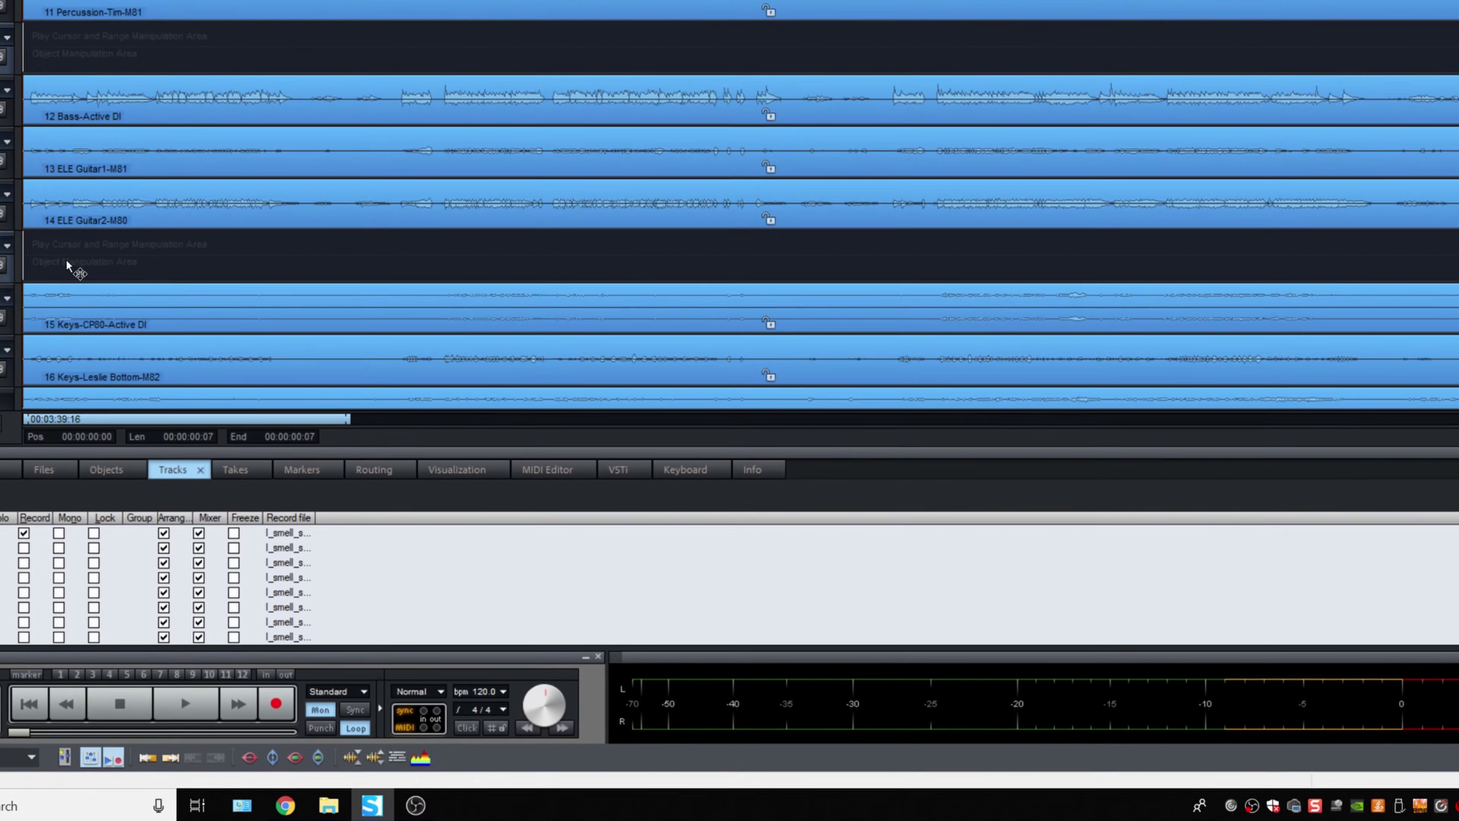
{"action": "scroll", "coordinate": [46, 248], "scroll_direction": "up", "scroll_amount": 3}
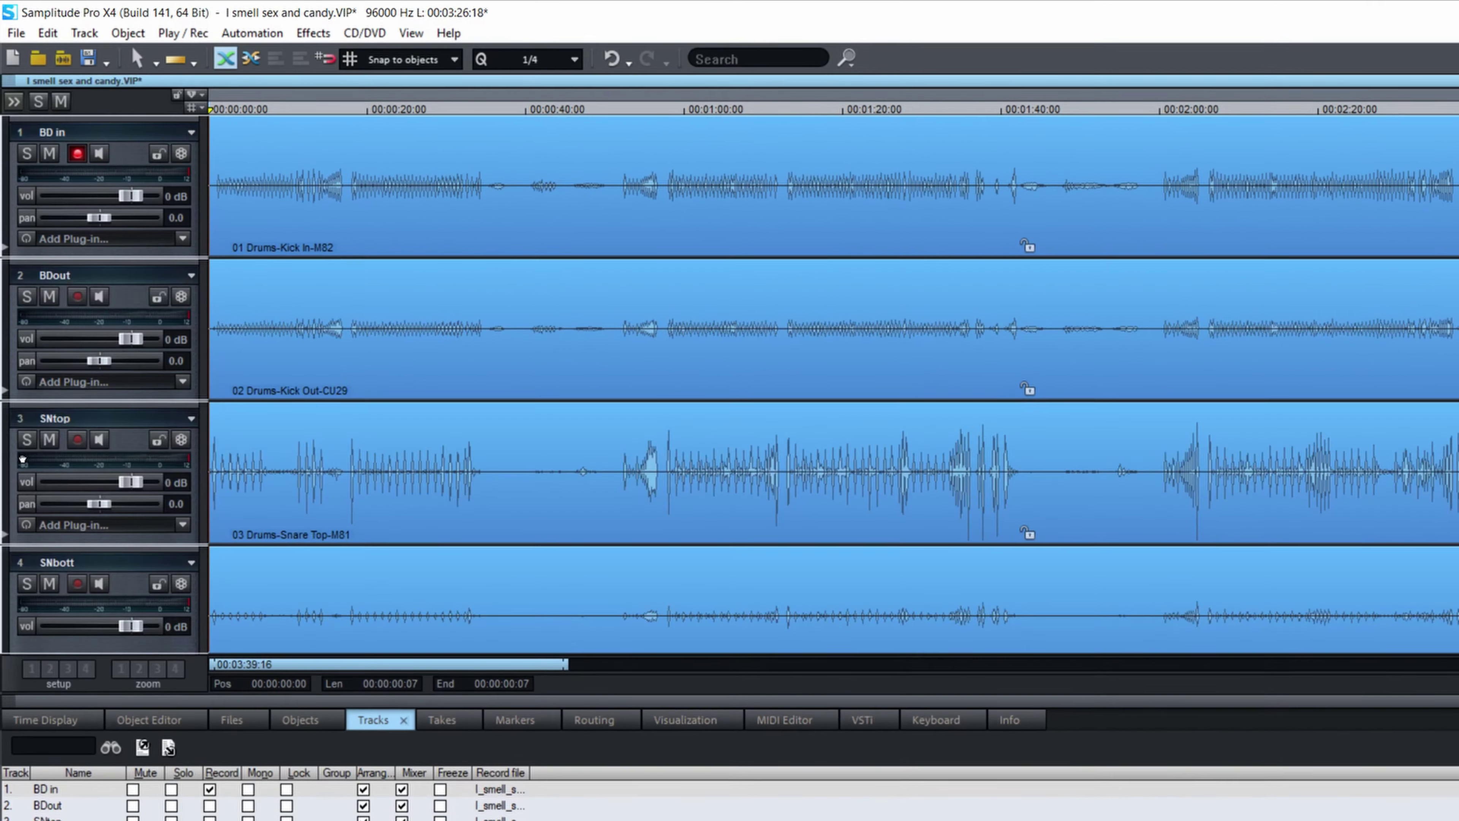
{"action": "scroll", "coordinate": [22, 459], "scroll_direction": "down", "scroll_amount": 10}
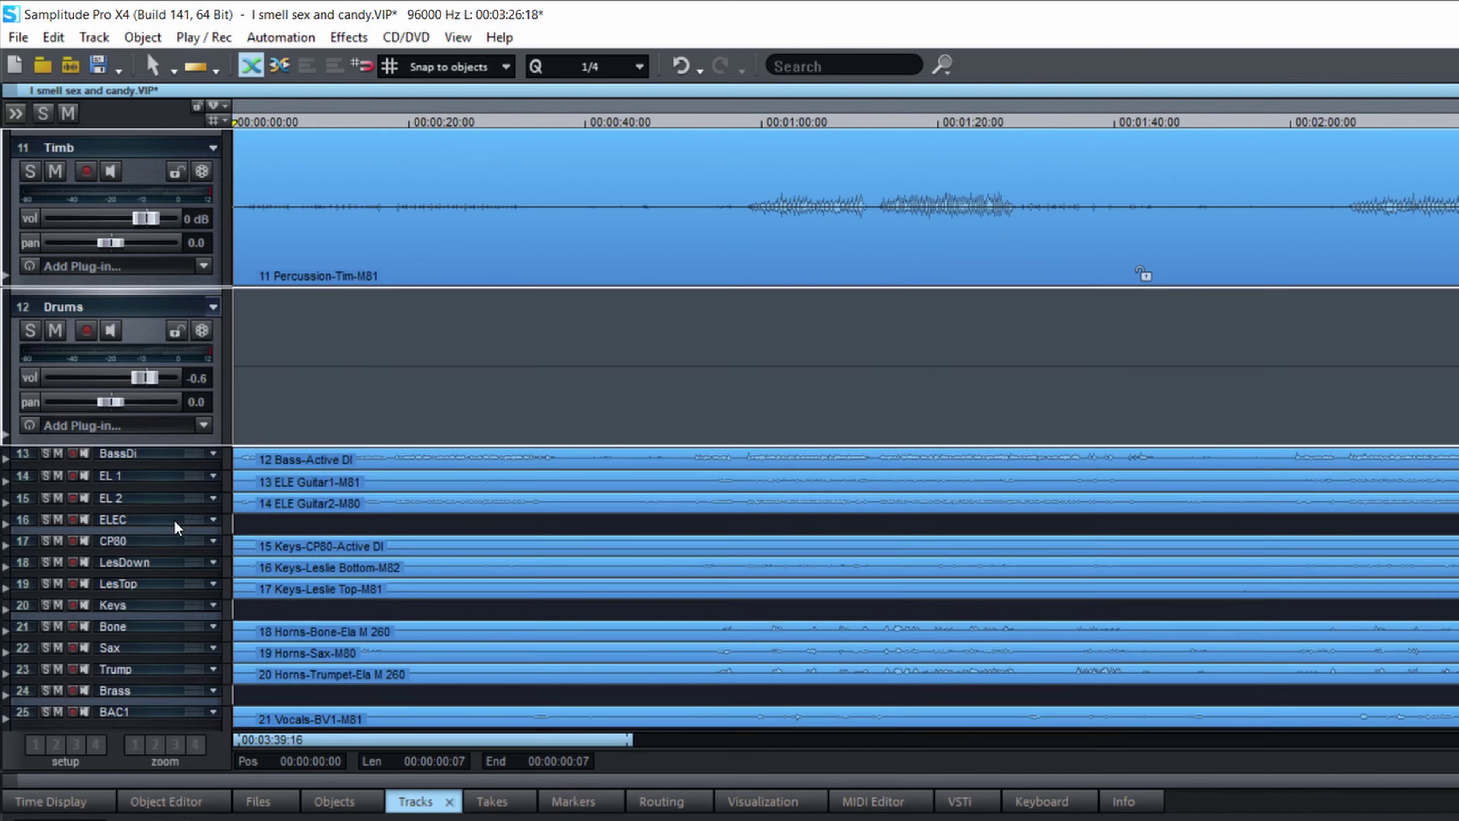
{"action": "scroll", "coordinate": [176, 528], "scroll_direction": "up", "scroll_amount": 1}
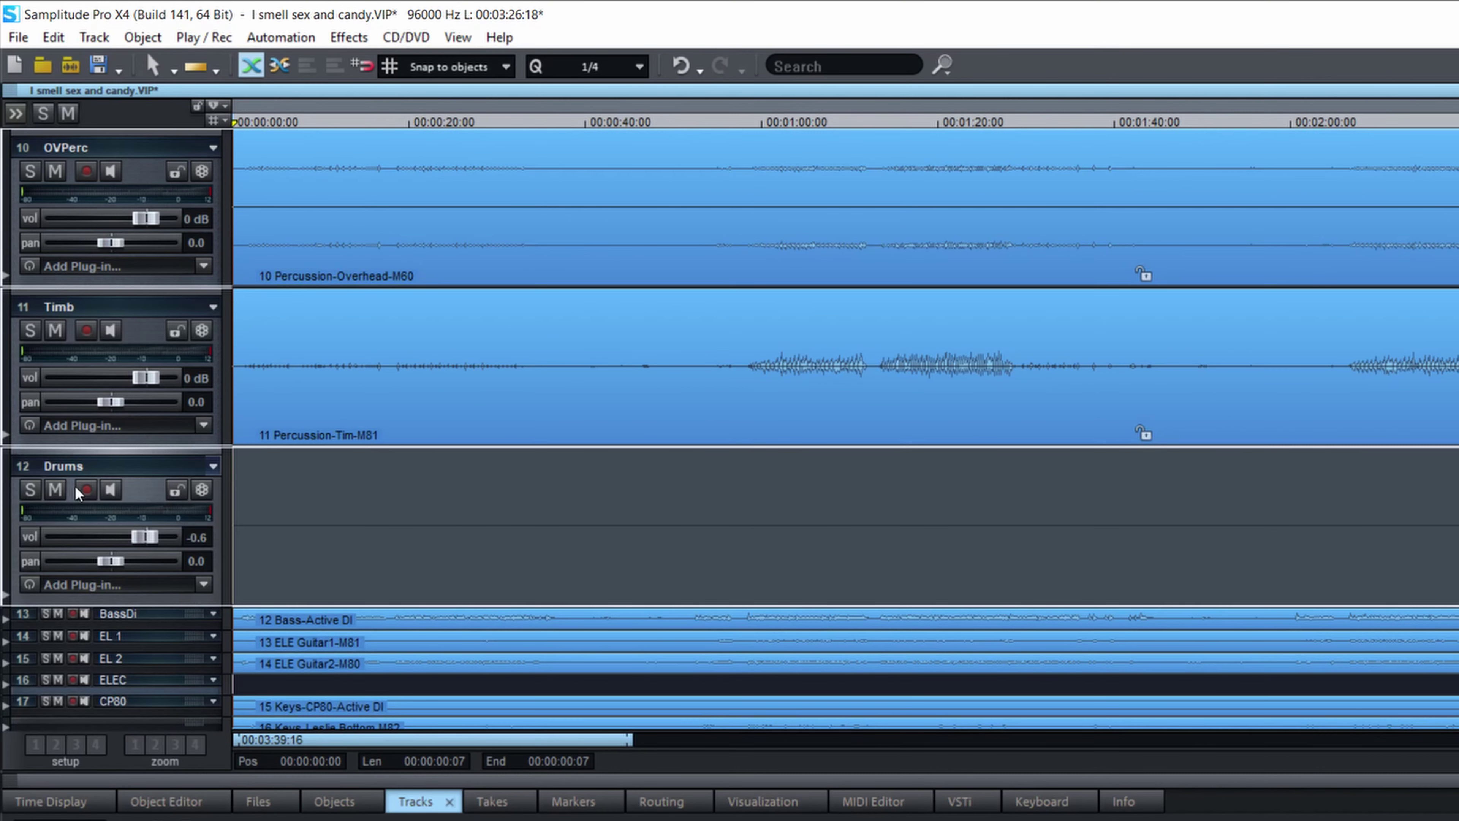
{"action": "left_click", "coordinate": [214, 467]}
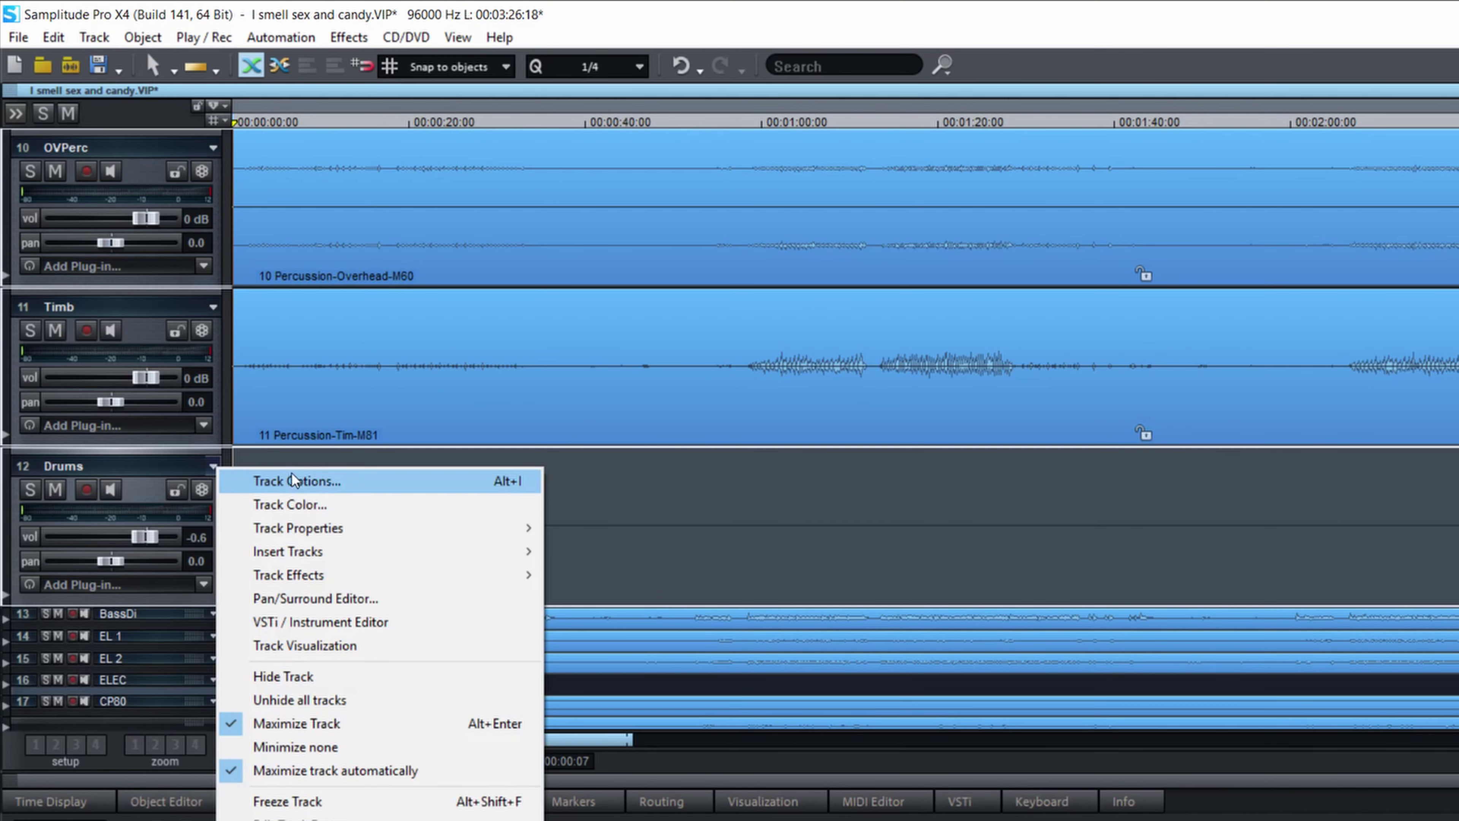
{"action": "left_click", "coordinate": [318, 502]}
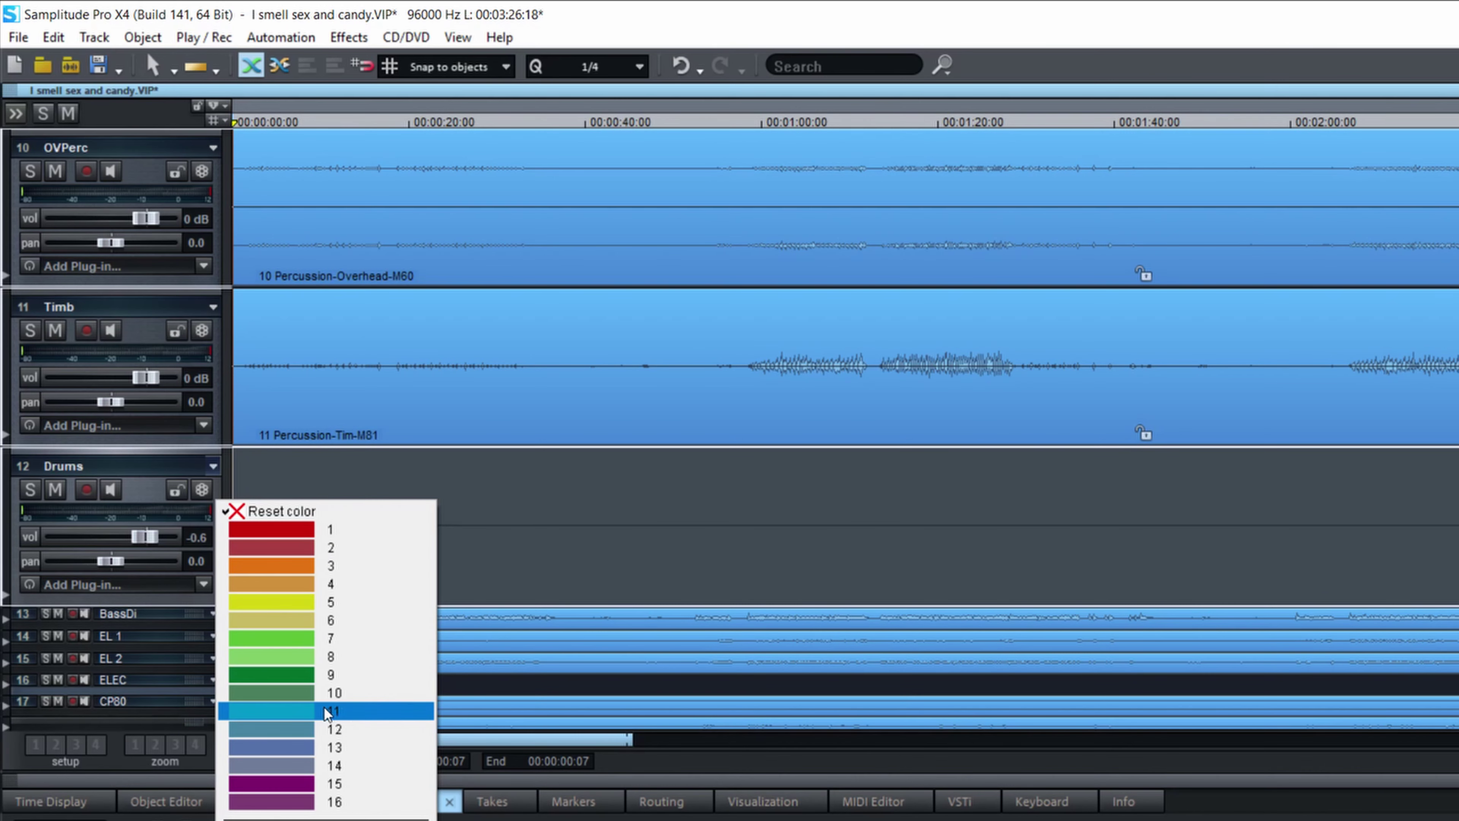
{"action": "left_click", "coordinate": [408, 713]}
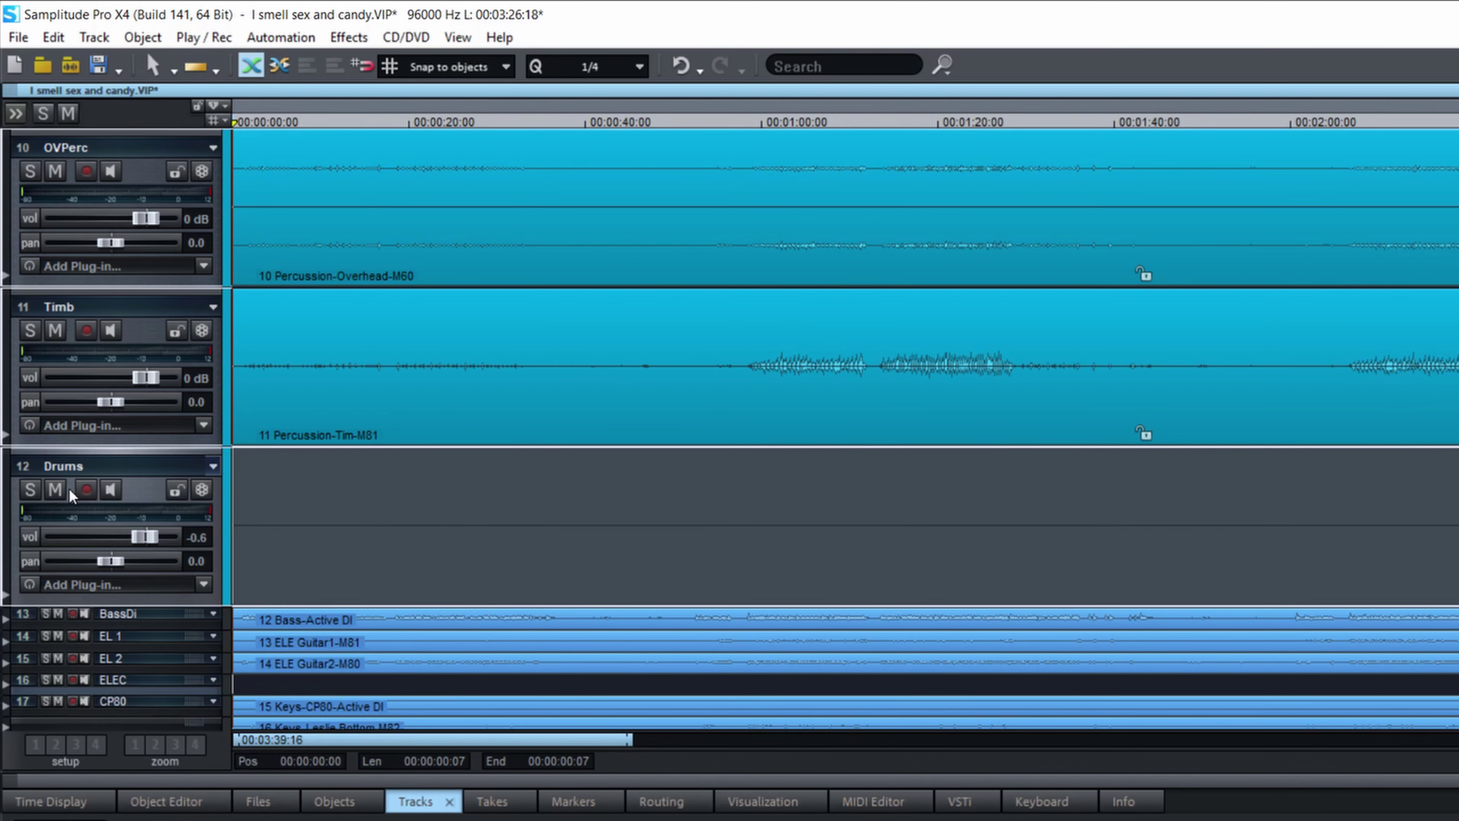
Assign the yellow track color 5 to the BassDi track
{"action": "scroll", "coordinate": [288, 544], "scroll_direction": "down", "scroll_amount": 2}
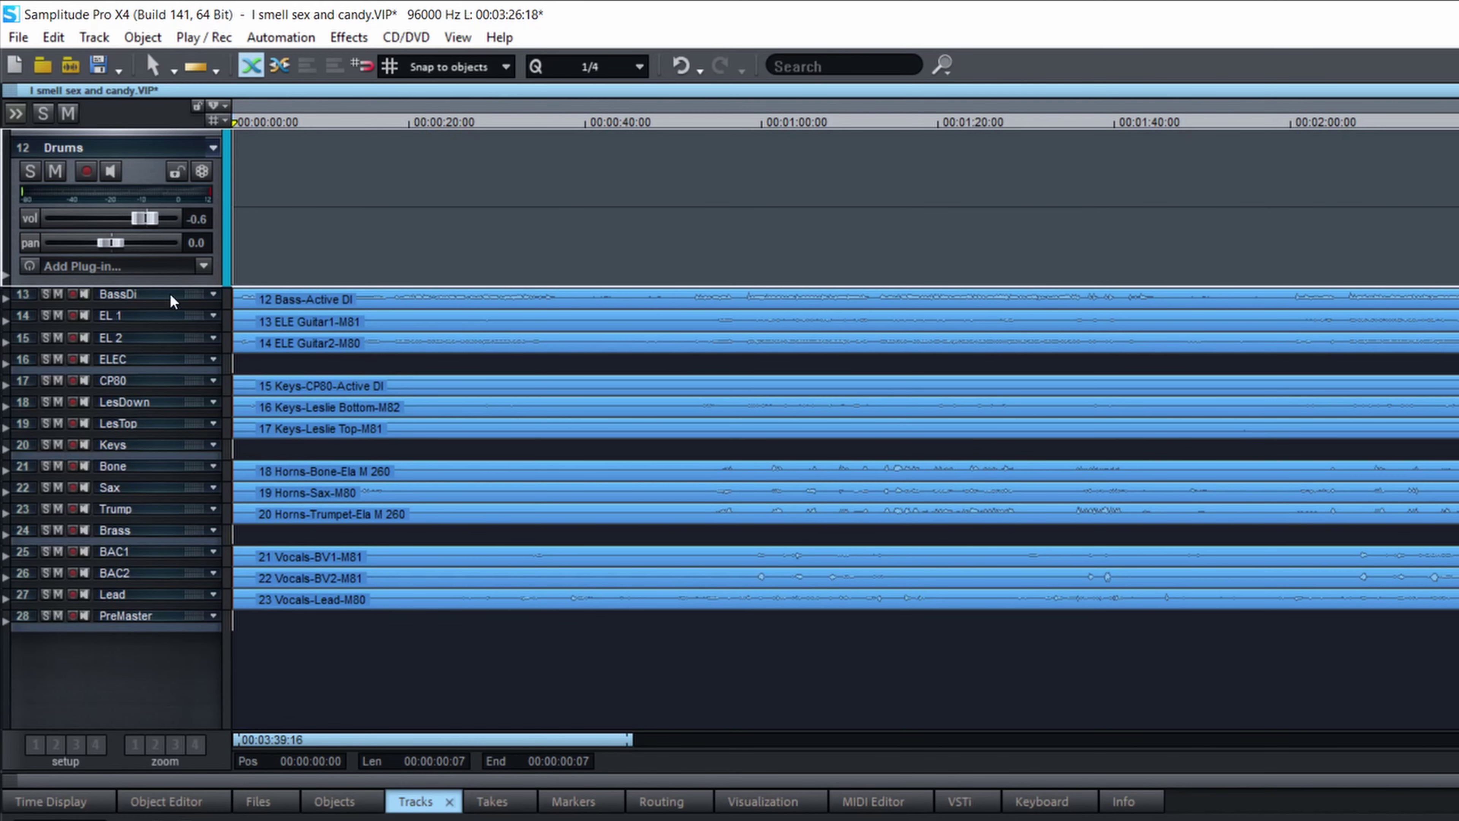
{"action": "left_click", "coordinate": [215, 297]}
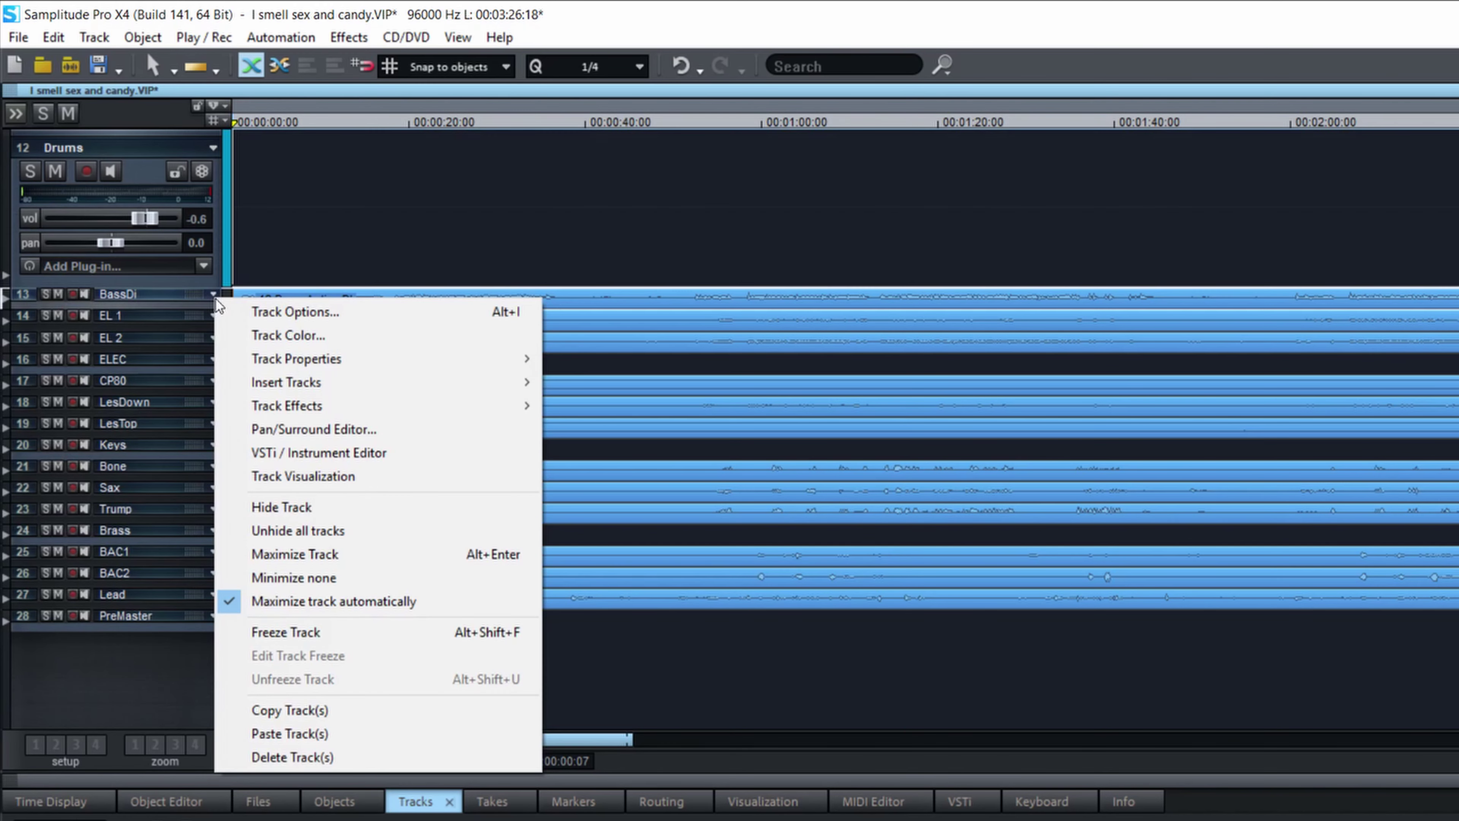
{"action": "left_click", "coordinate": [284, 336]}
{"action": "left_click", "coordinate": [278, 436]}
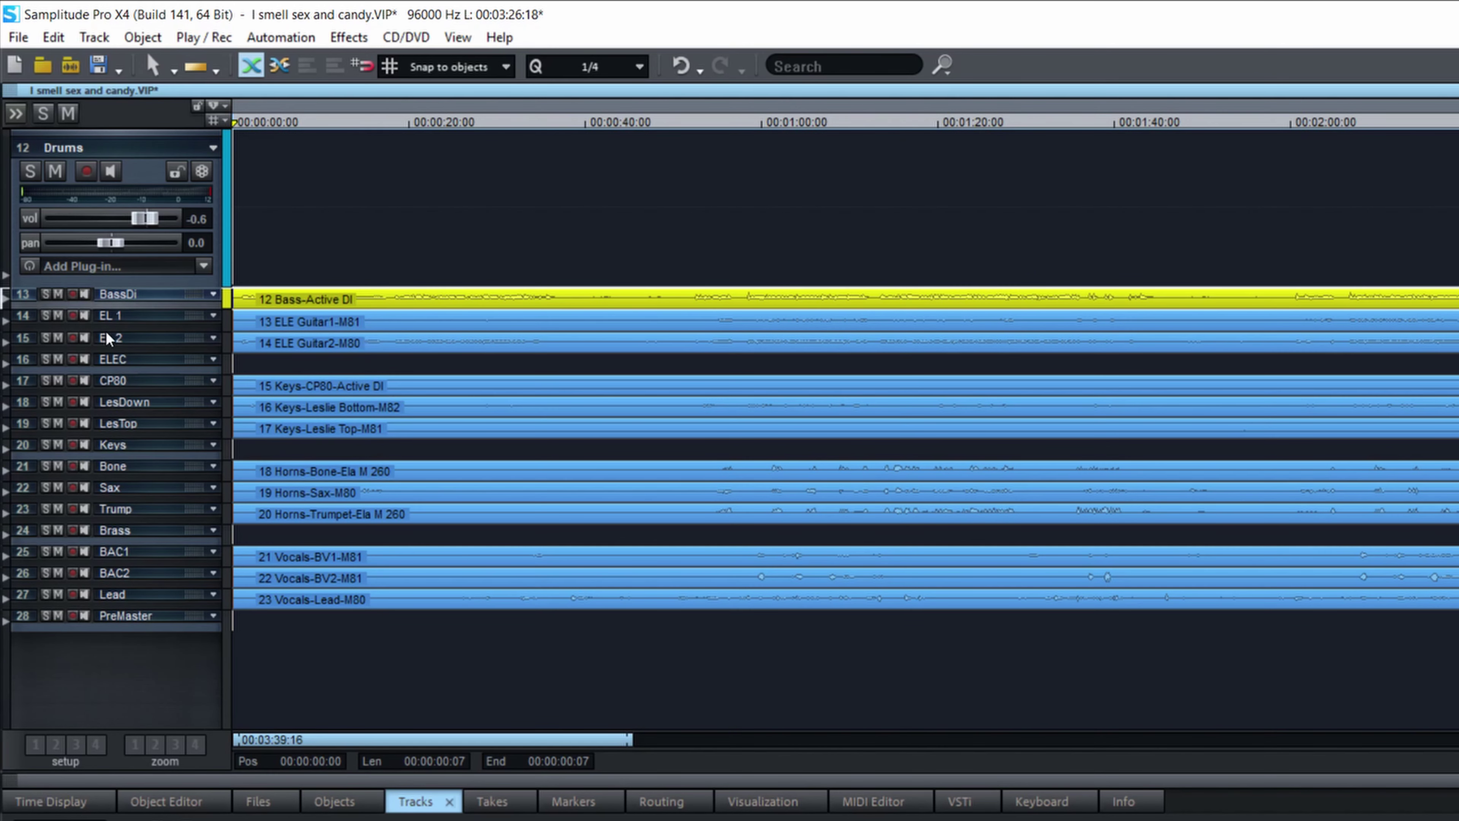
Assign the green track color 7 to the EL 1, EL 2 and ELEC tracks together
{"action": "left_click", "coordinate": [26, 326]}
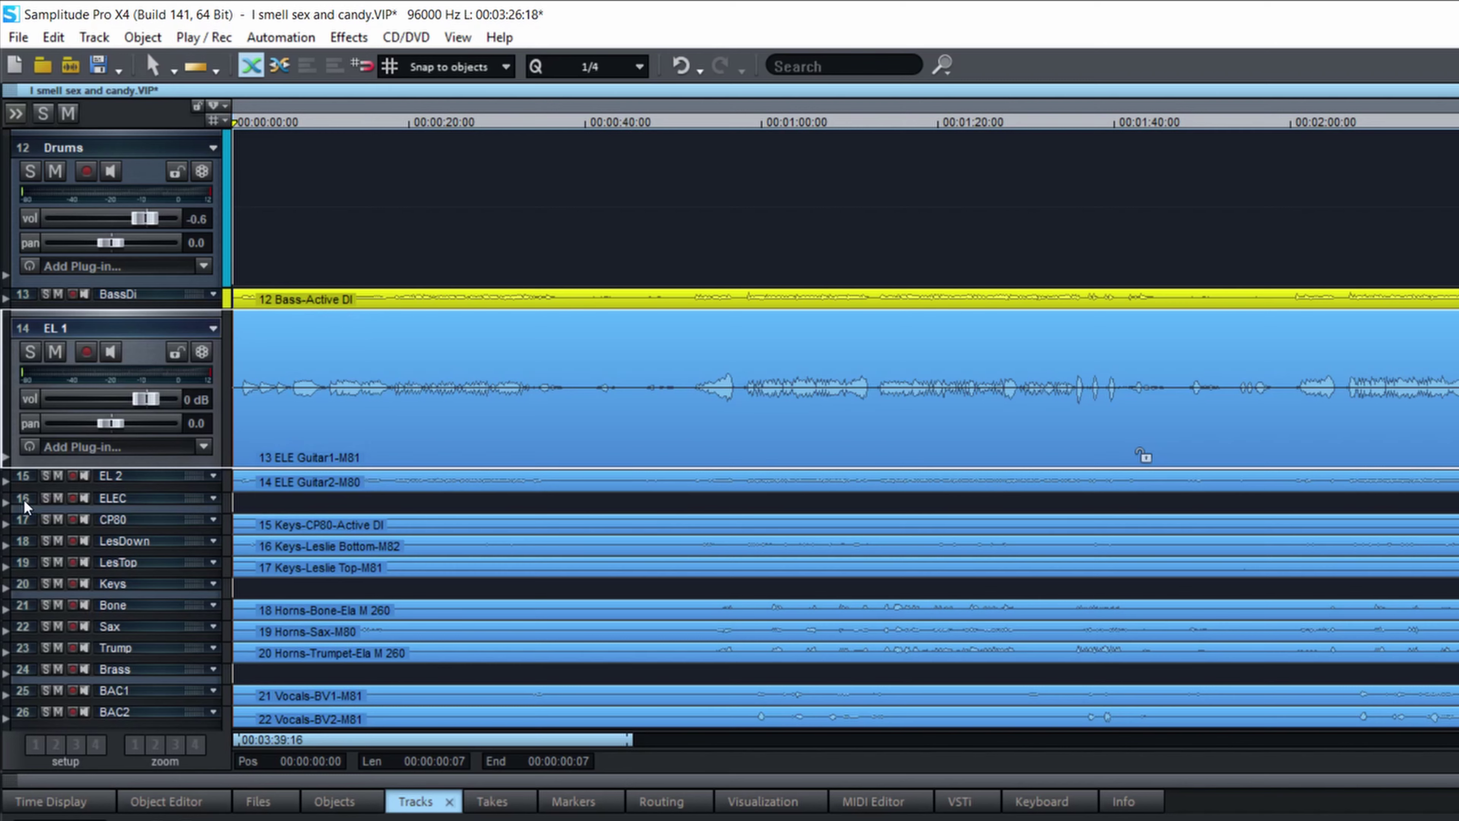
{"action": "left_click", "coordinate": [24, 499]}
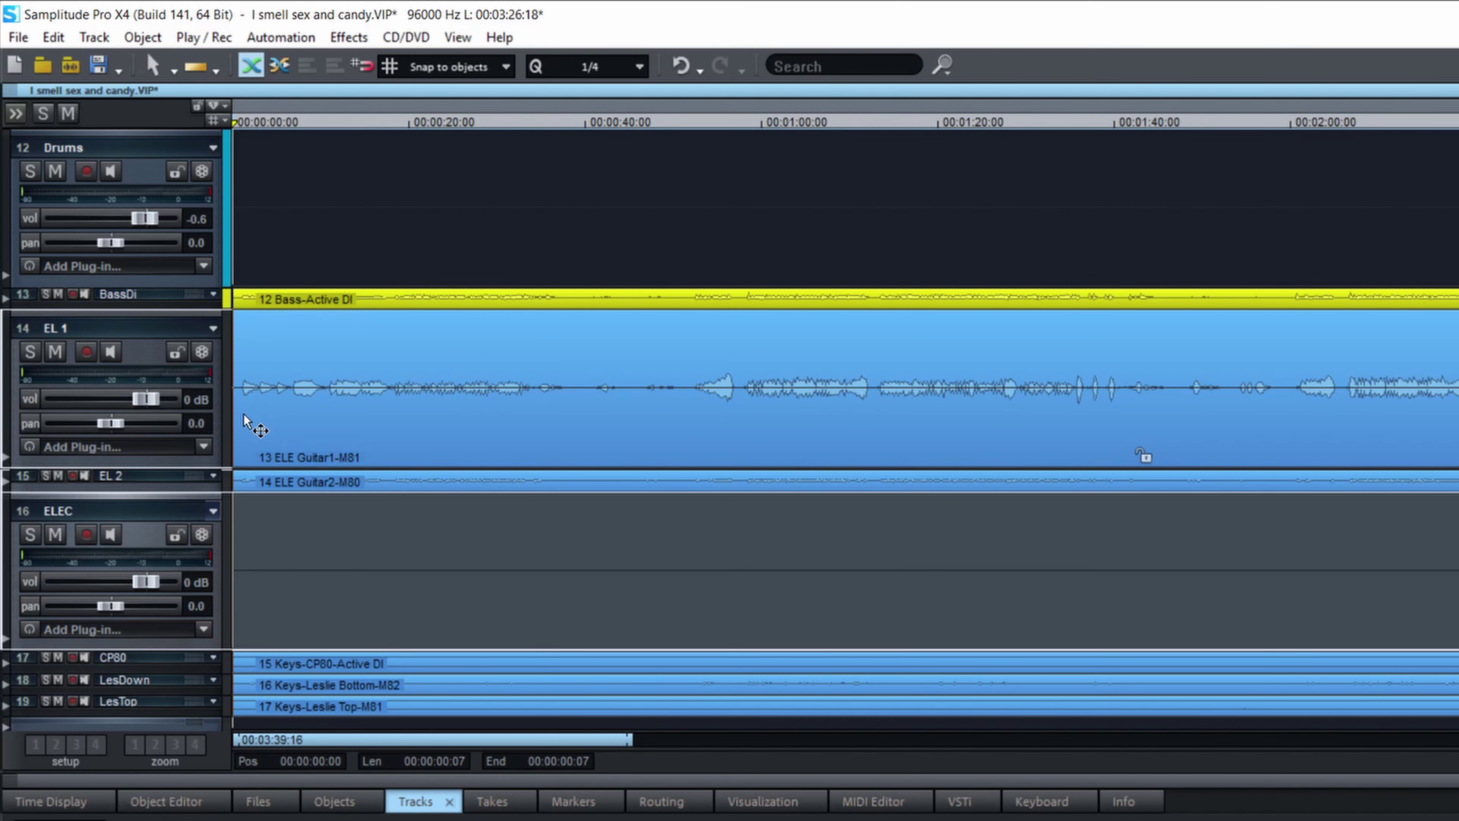
{"action": "left_click", "coordinate": [212, 511]}
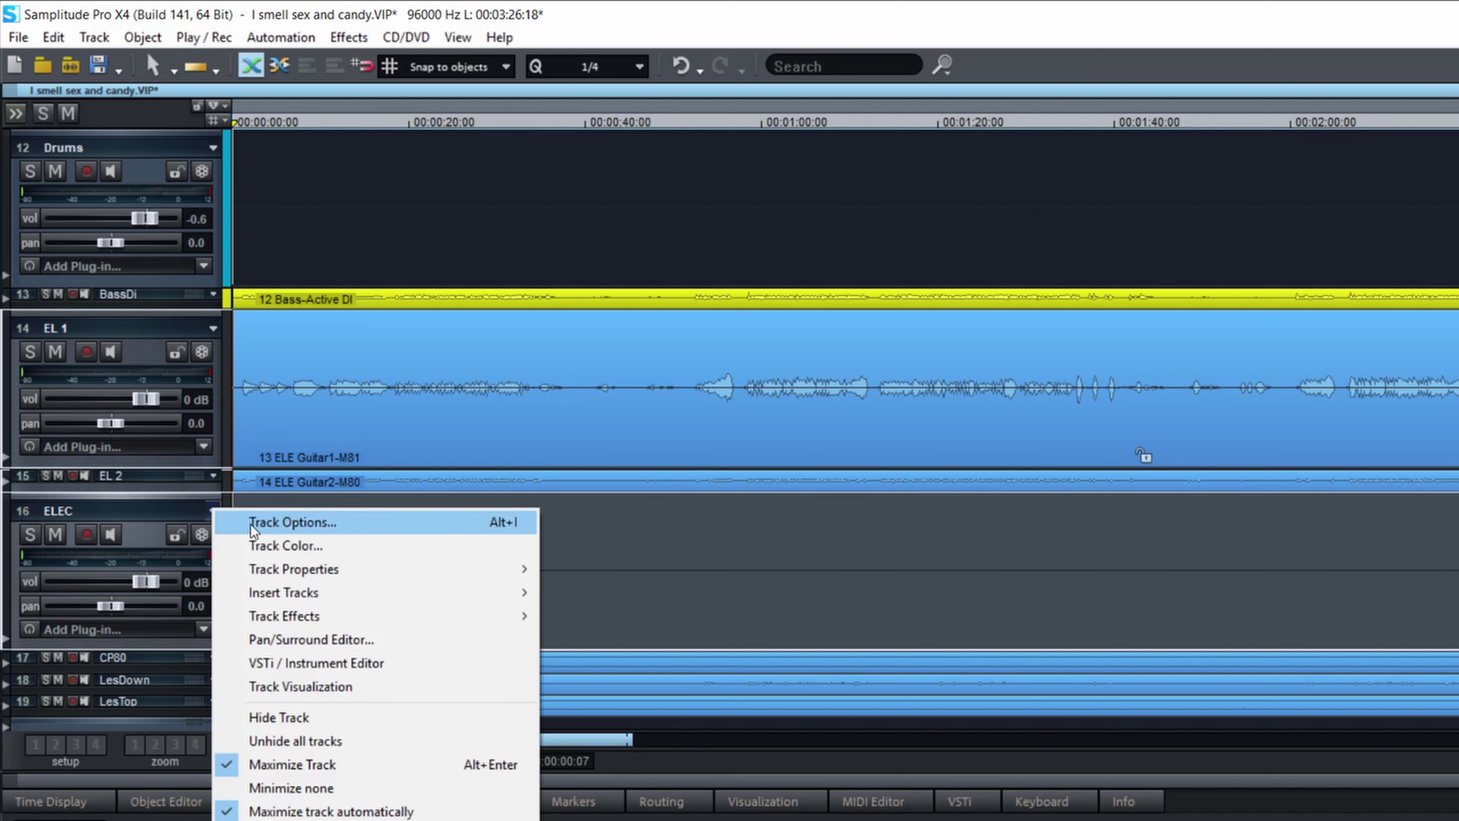
{"action": "left_click", "coordinate": [287, 546]}
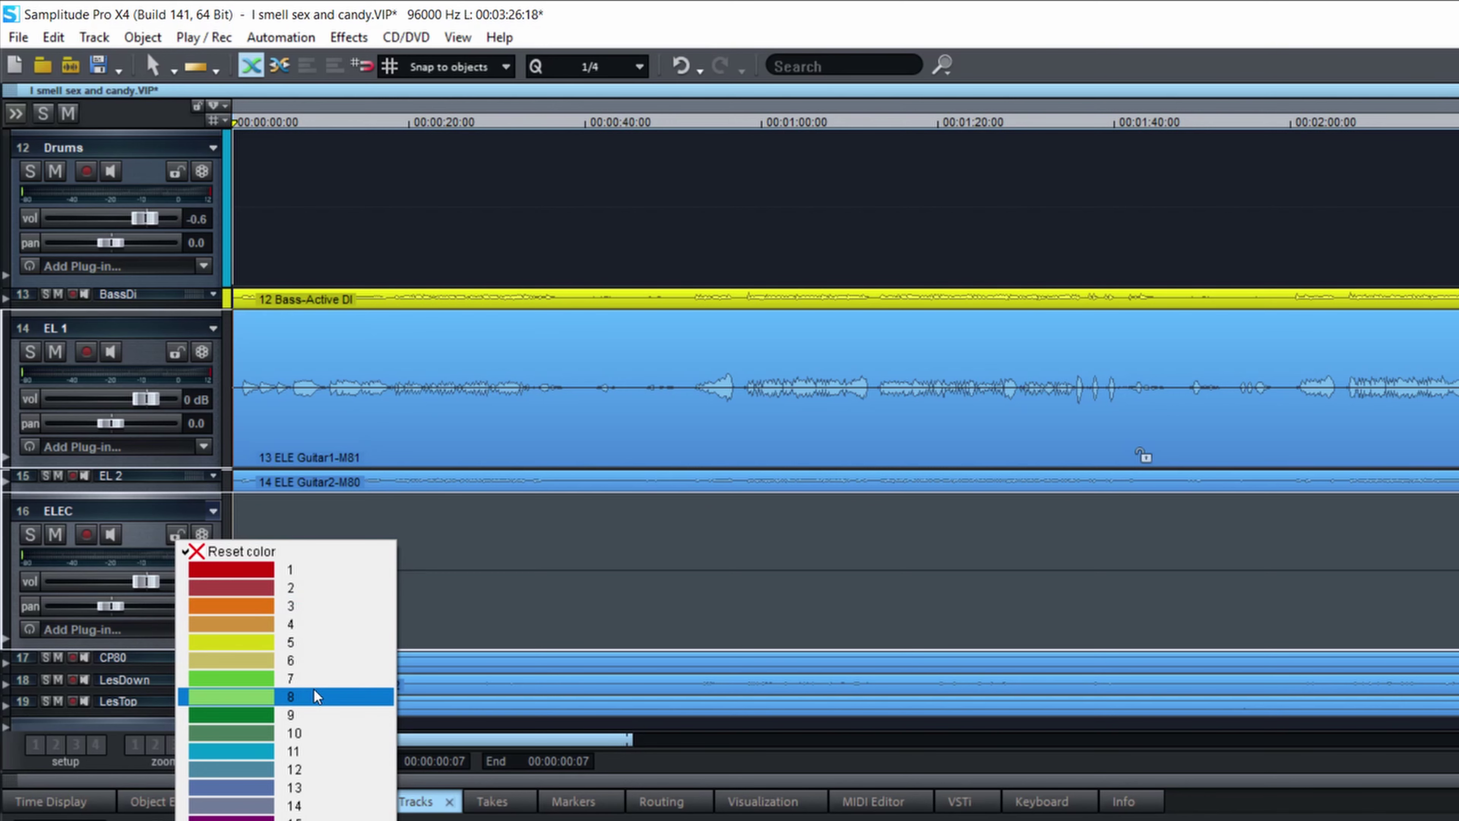
{"action": "left_click", "coordinate": [298, 684]}
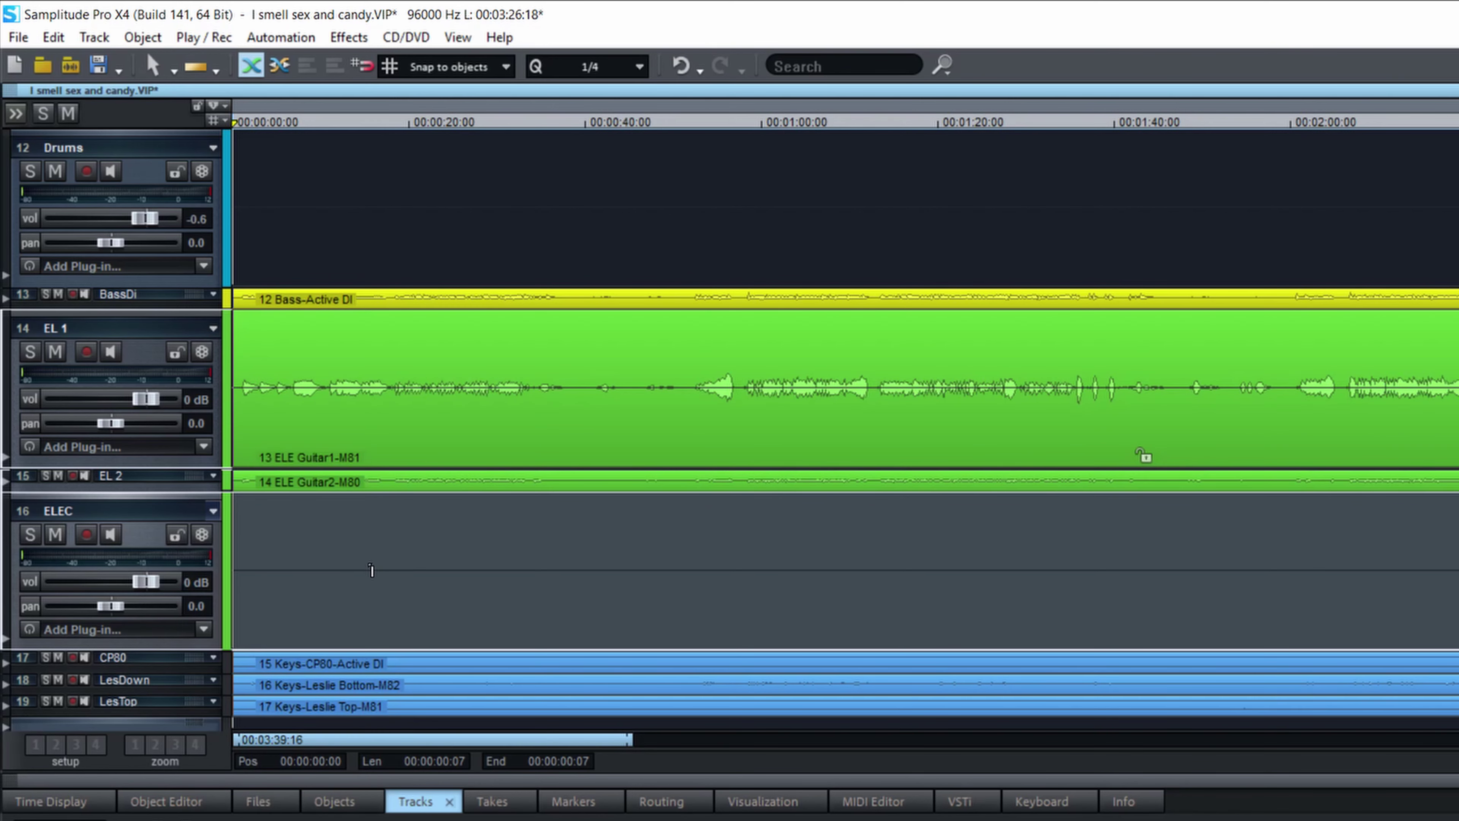
Assign the purple track color 15 to the CP80, LesDown, LesTop and Keys tracks together
{"action": "scroll", "coordinate": [365, 568], "scroll_direction": "down", "scroll_amount": 3}
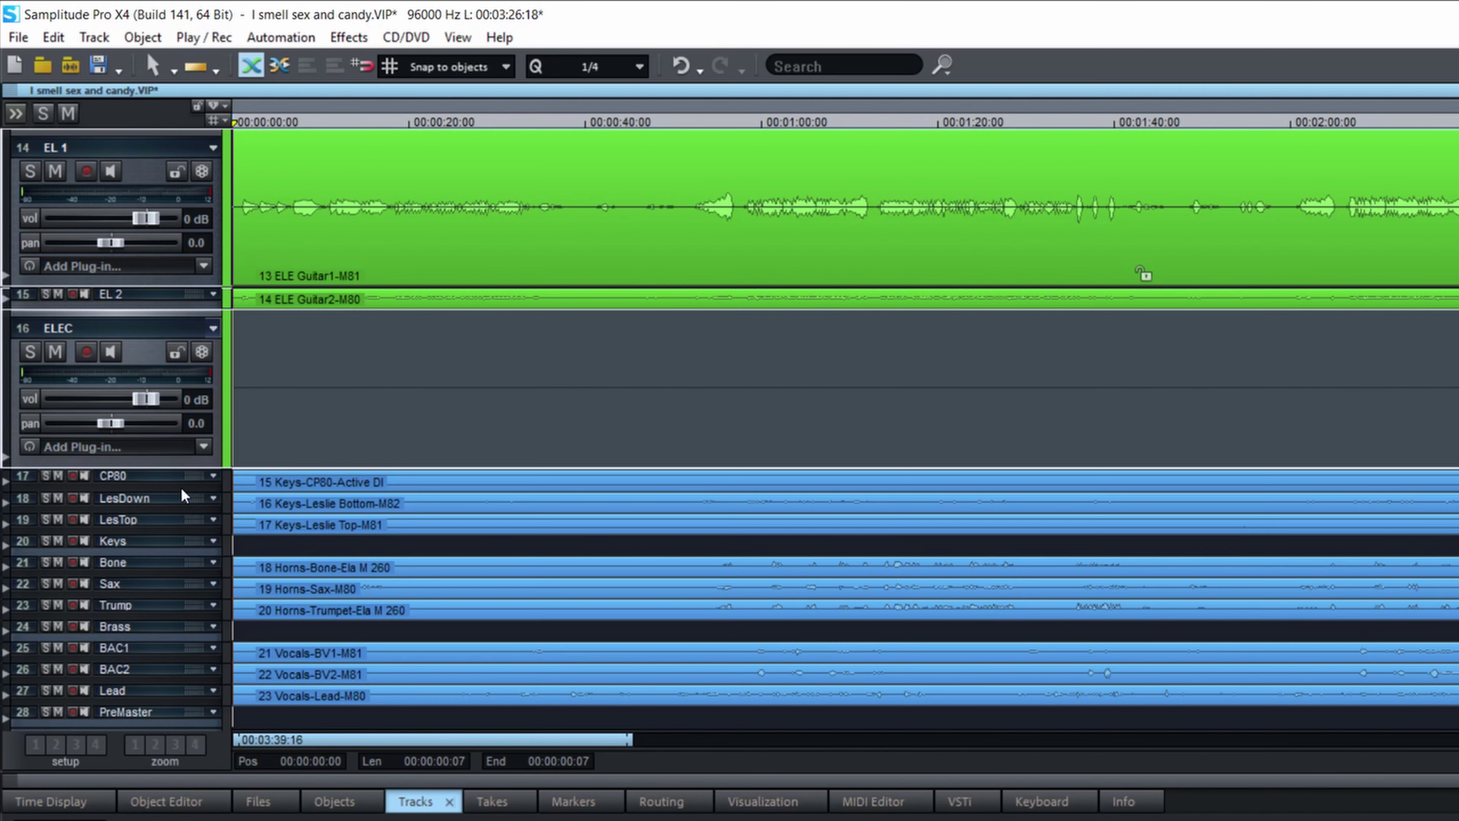
{"action": "left_click", "coordinate": [22, 487]}
{"action": "scroll", "coordinate": [23, 589], "scroll_direction": "down", "scroll_amount": 1}
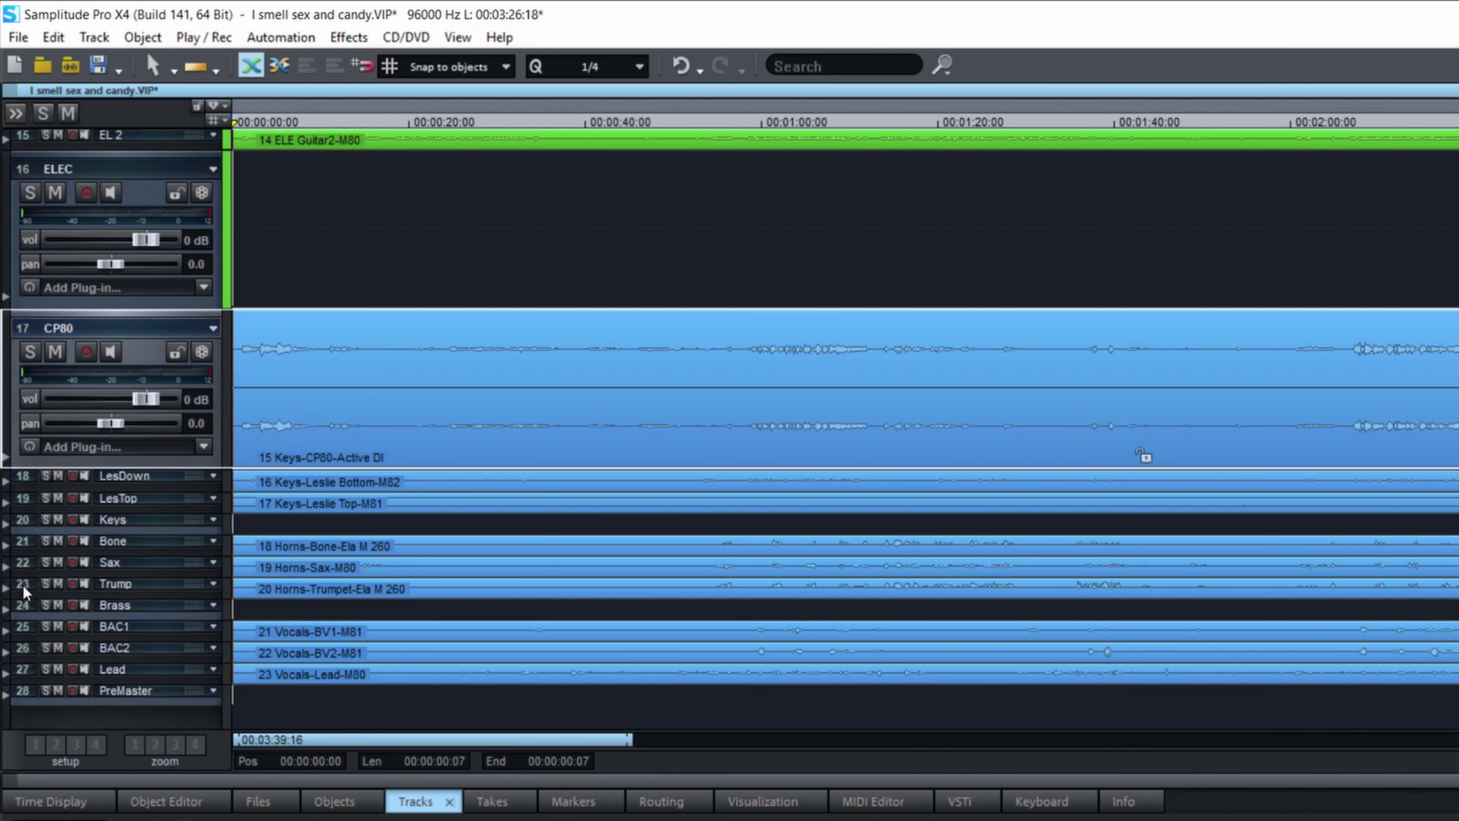
{"action": "left_click", "coordinate": [23, 522], "text": "shift"}
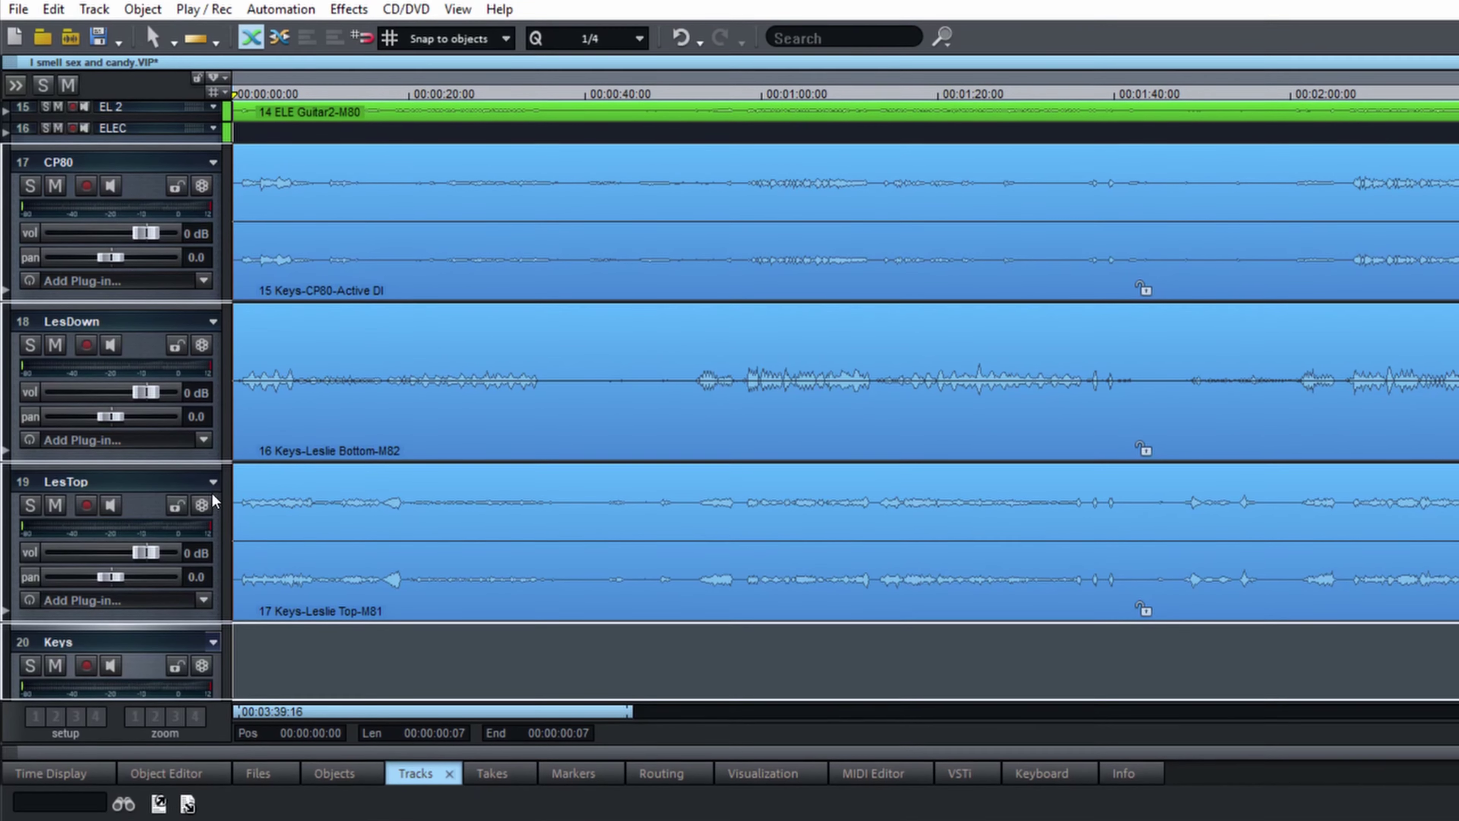
{"action": "left_click", "coordinate": [212, 511]}
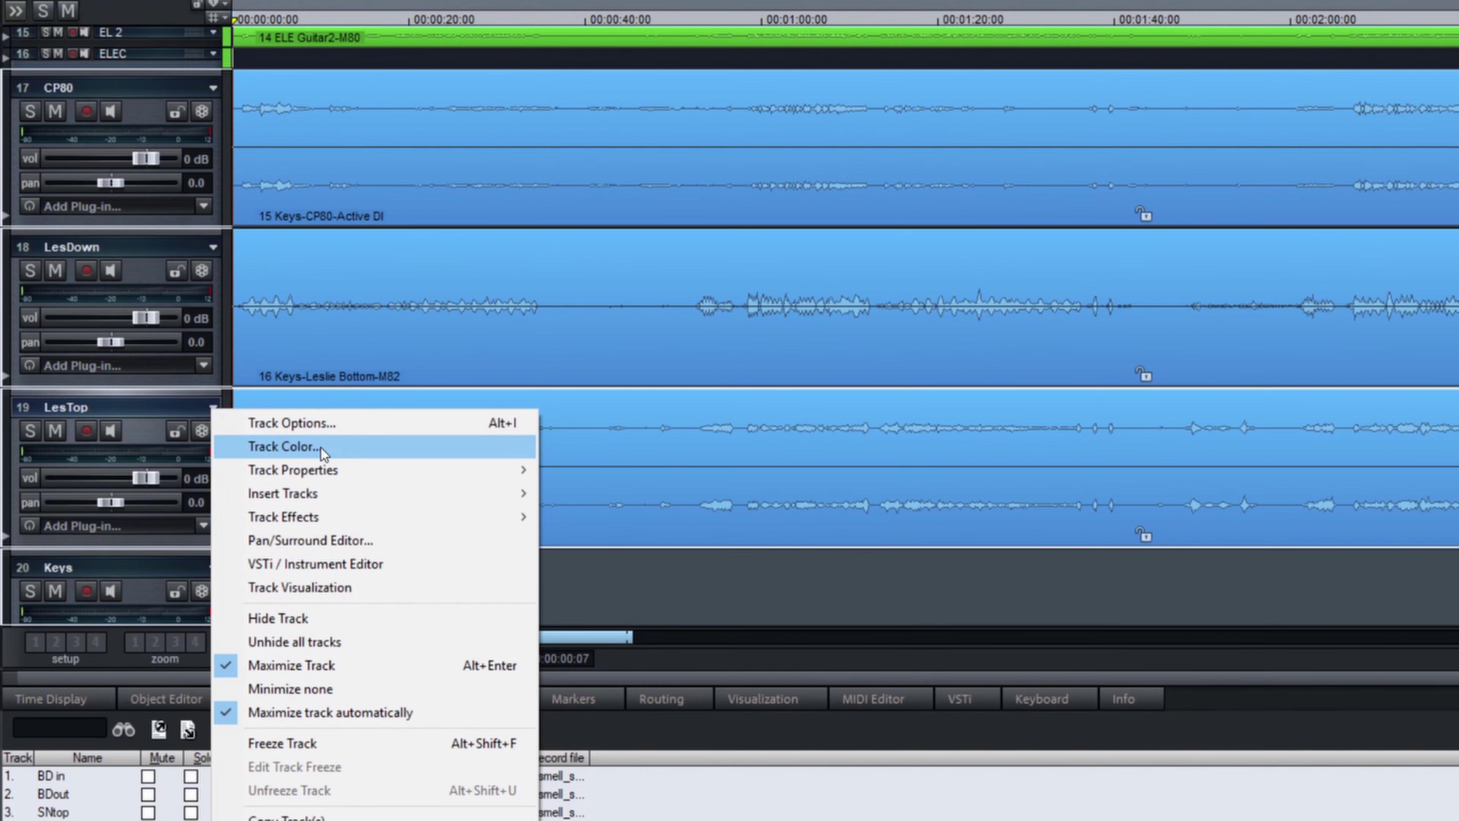
{"action": "left_click", "coordinate": [321, 481]}
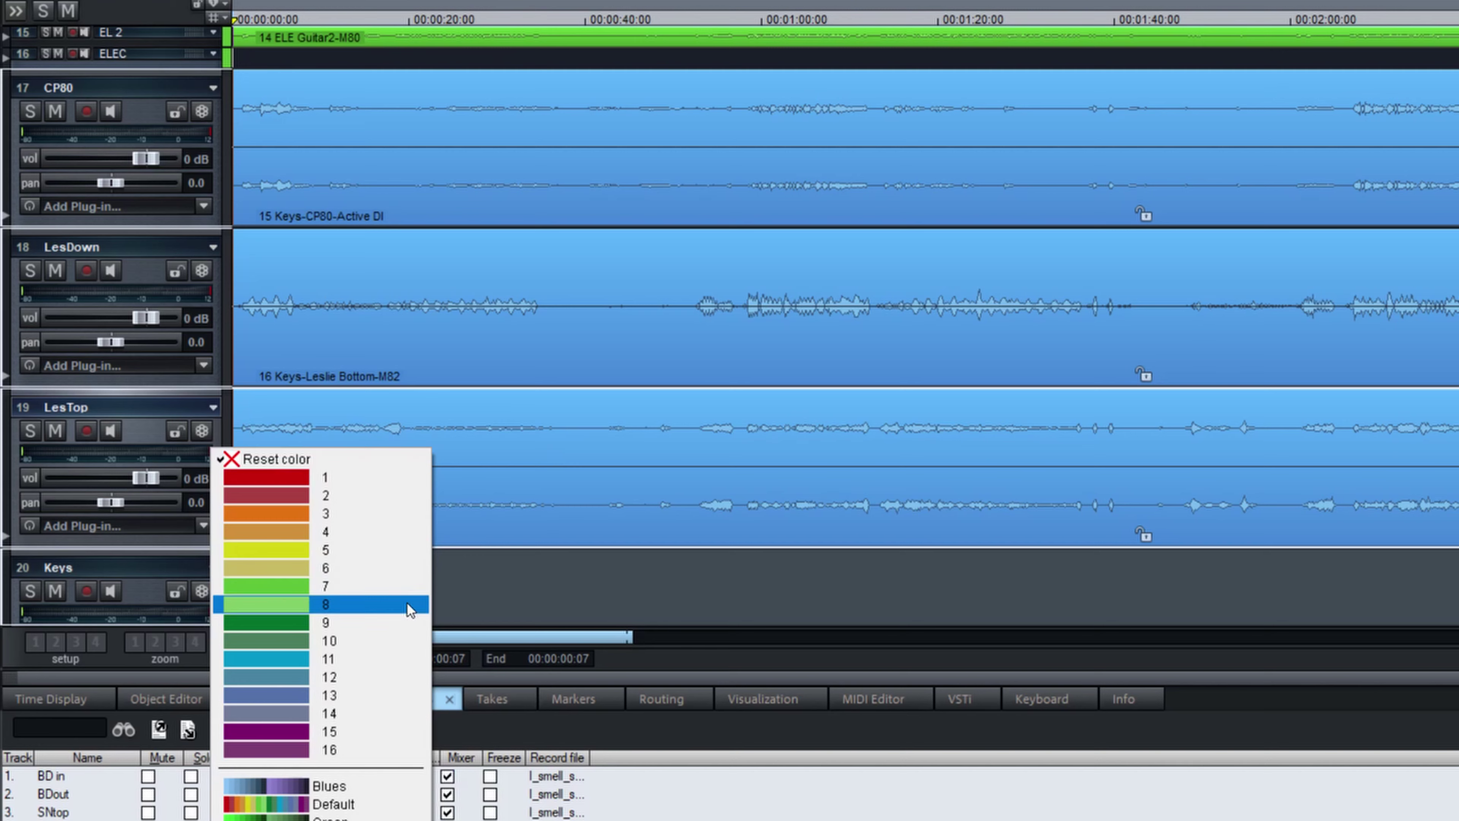
{"action": "left_click", "coordinate": [294, 730]}
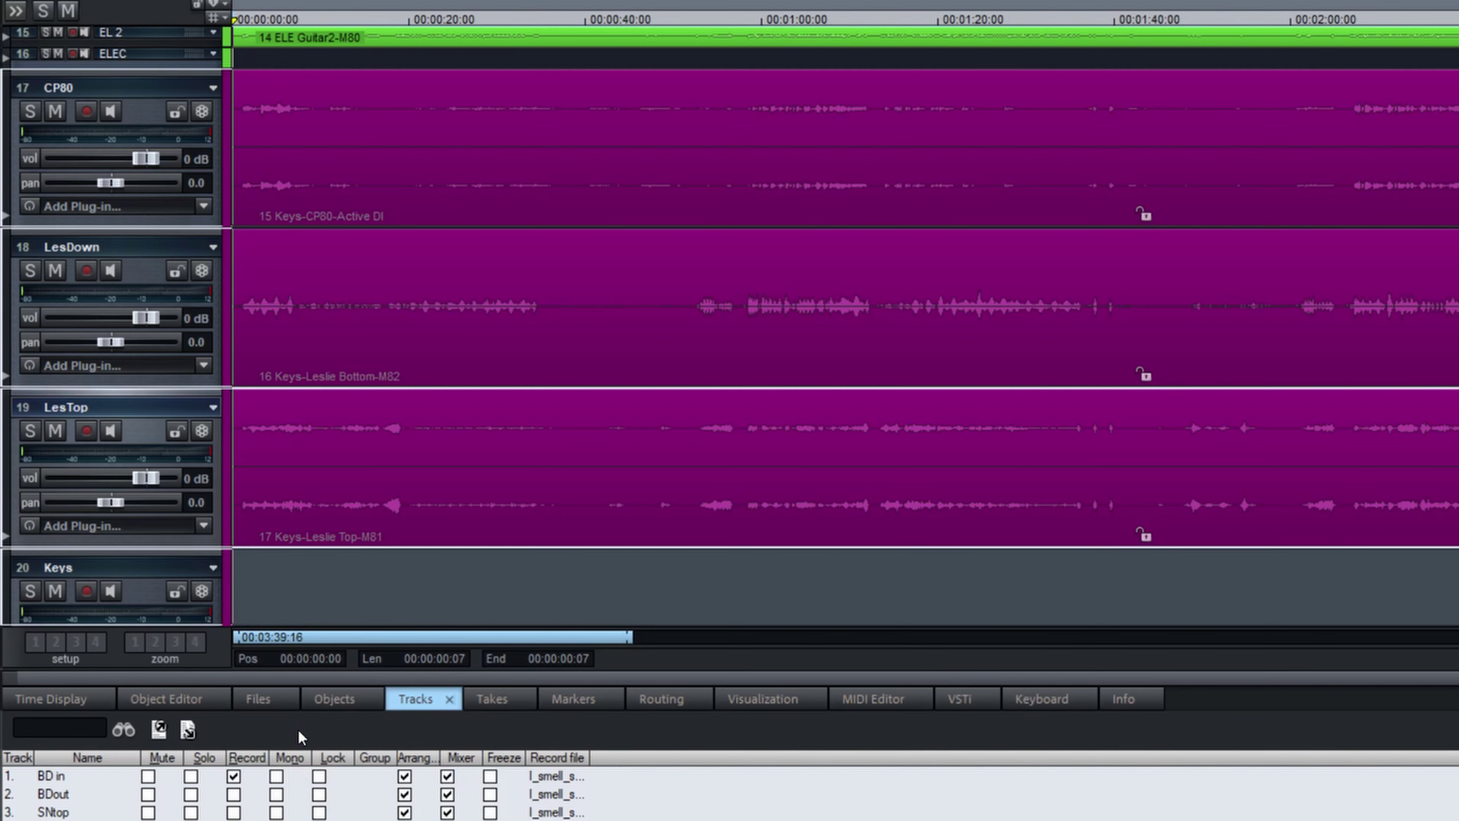
Assign the red track color 1 to the Bone, Sax, Trump and Brass tracks together
{"action": "scroll", "coordinate": [349, 455], "scroll_direction": "down", "scroll_amount": 5}
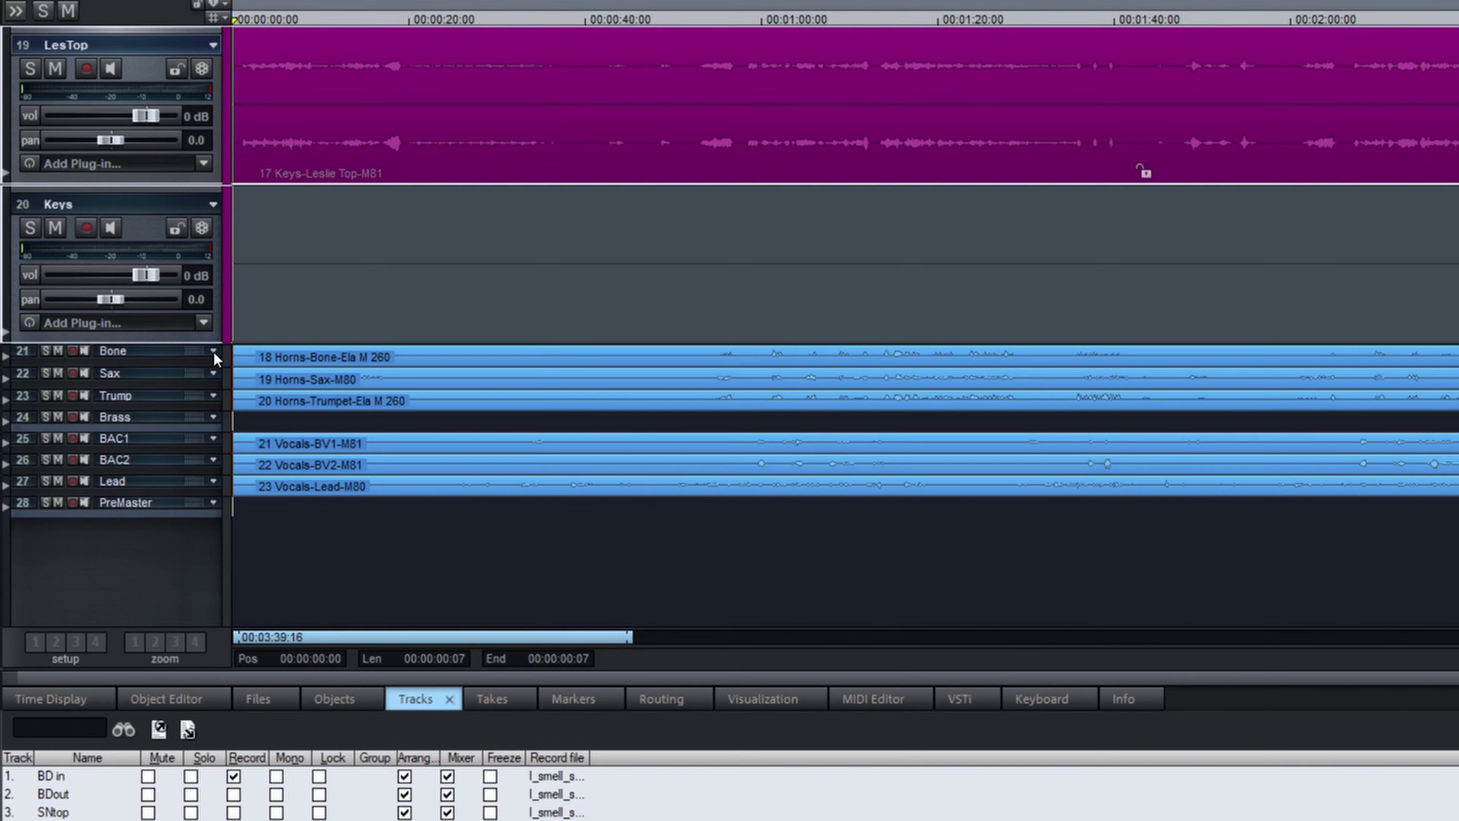
{"action": "left_click", "coordinate": [26, 352]}
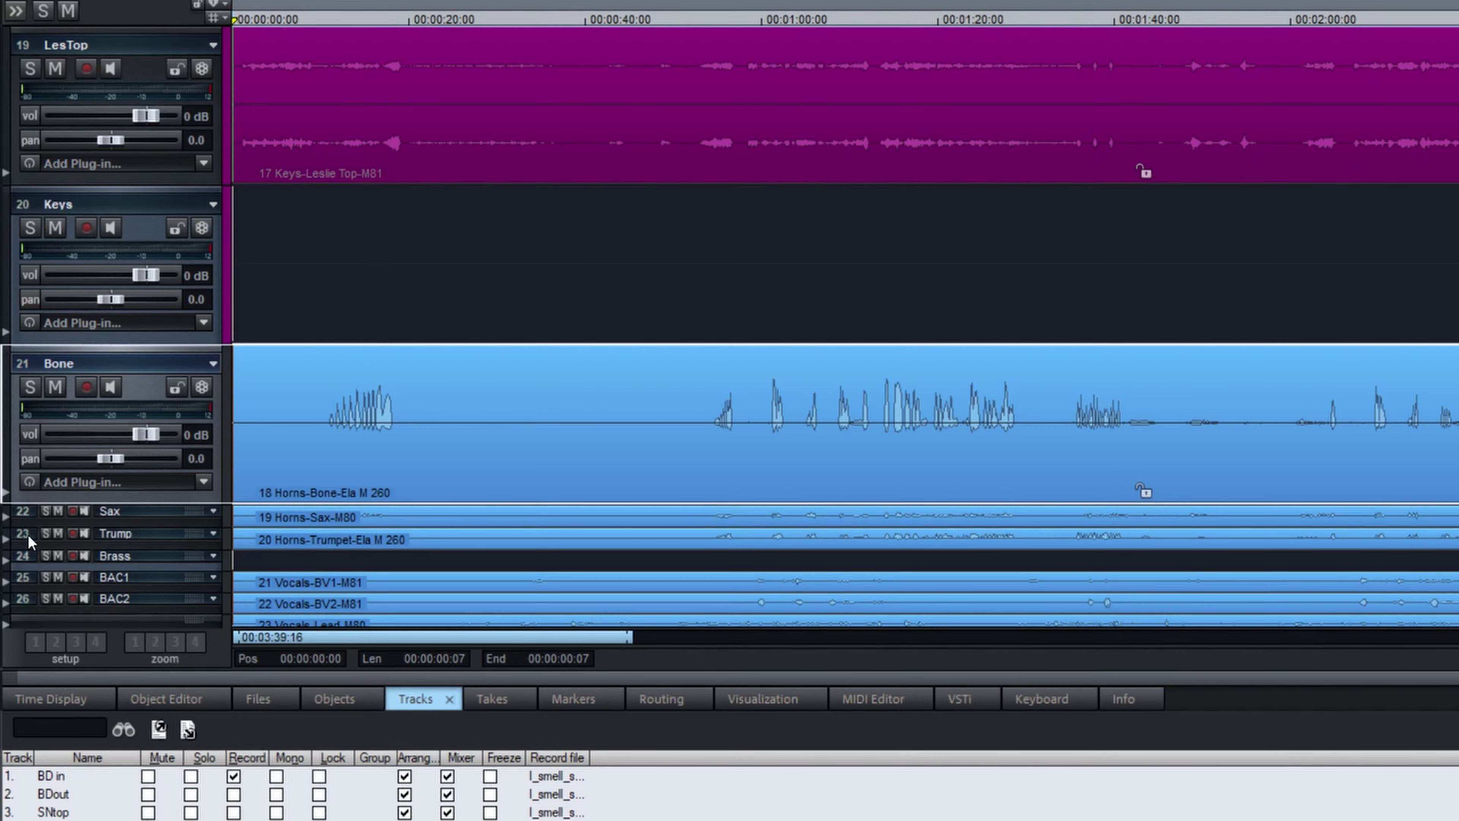
{"action": "scroll", "coordinate": [27, 534], "scroll_direction": "down", "scroll_amount": 2}
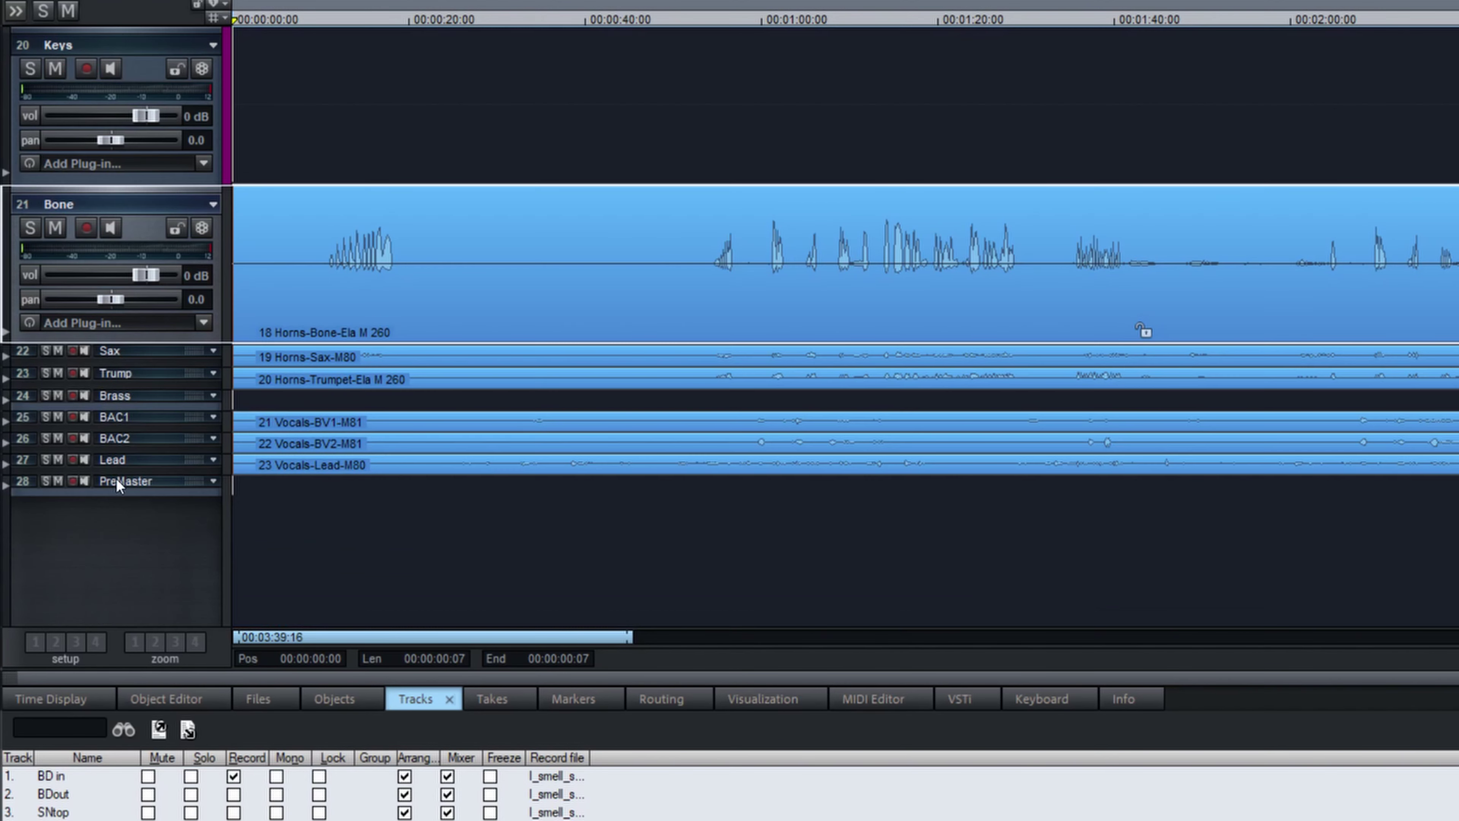
{"action": "left_click", "coordinate": [26, 400]}
{"action": "left_click", "coordinate": [213, 408]}
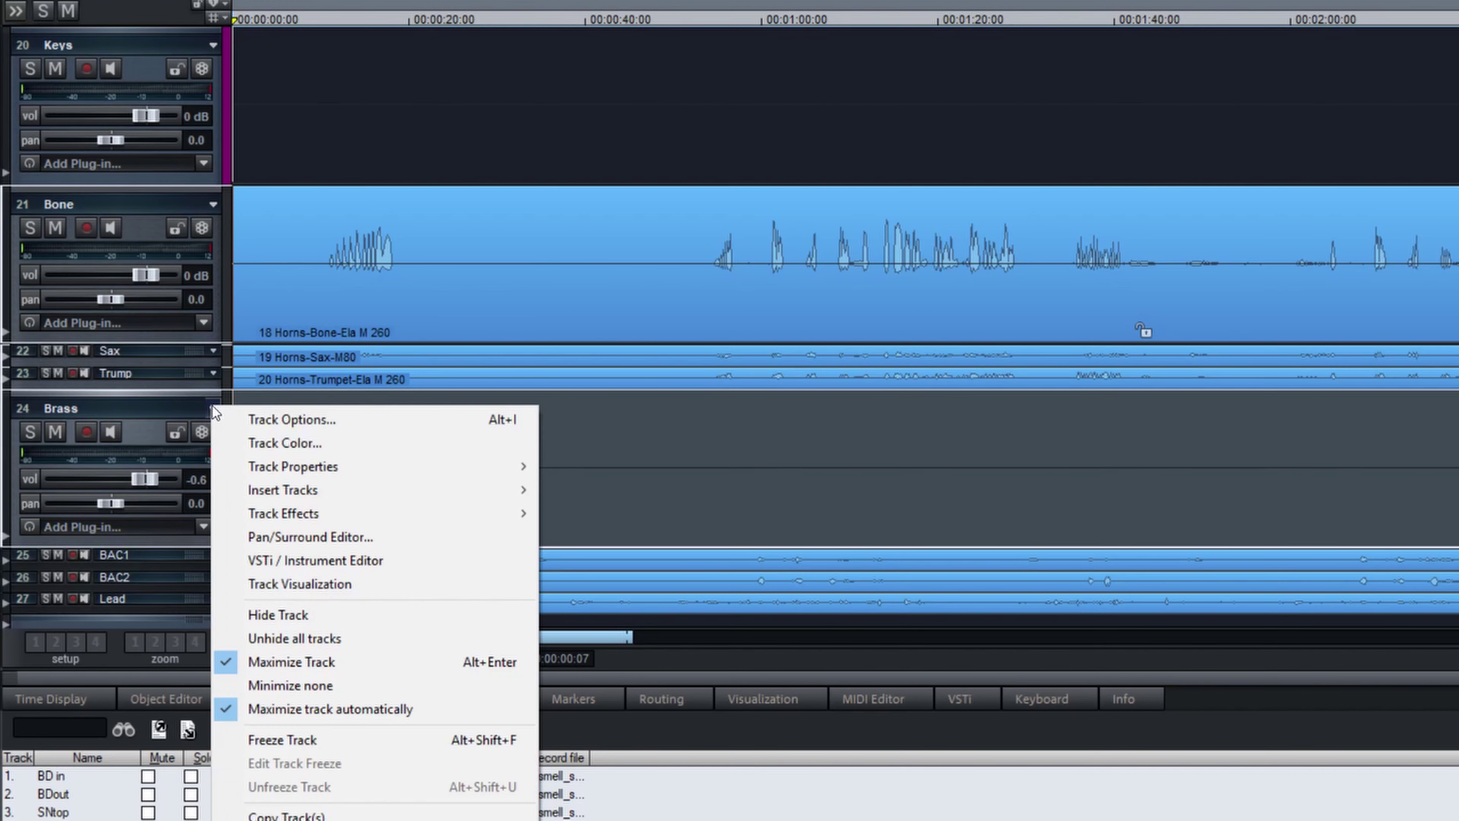
{"action": "left_click", "coordinate": [379, 448]}
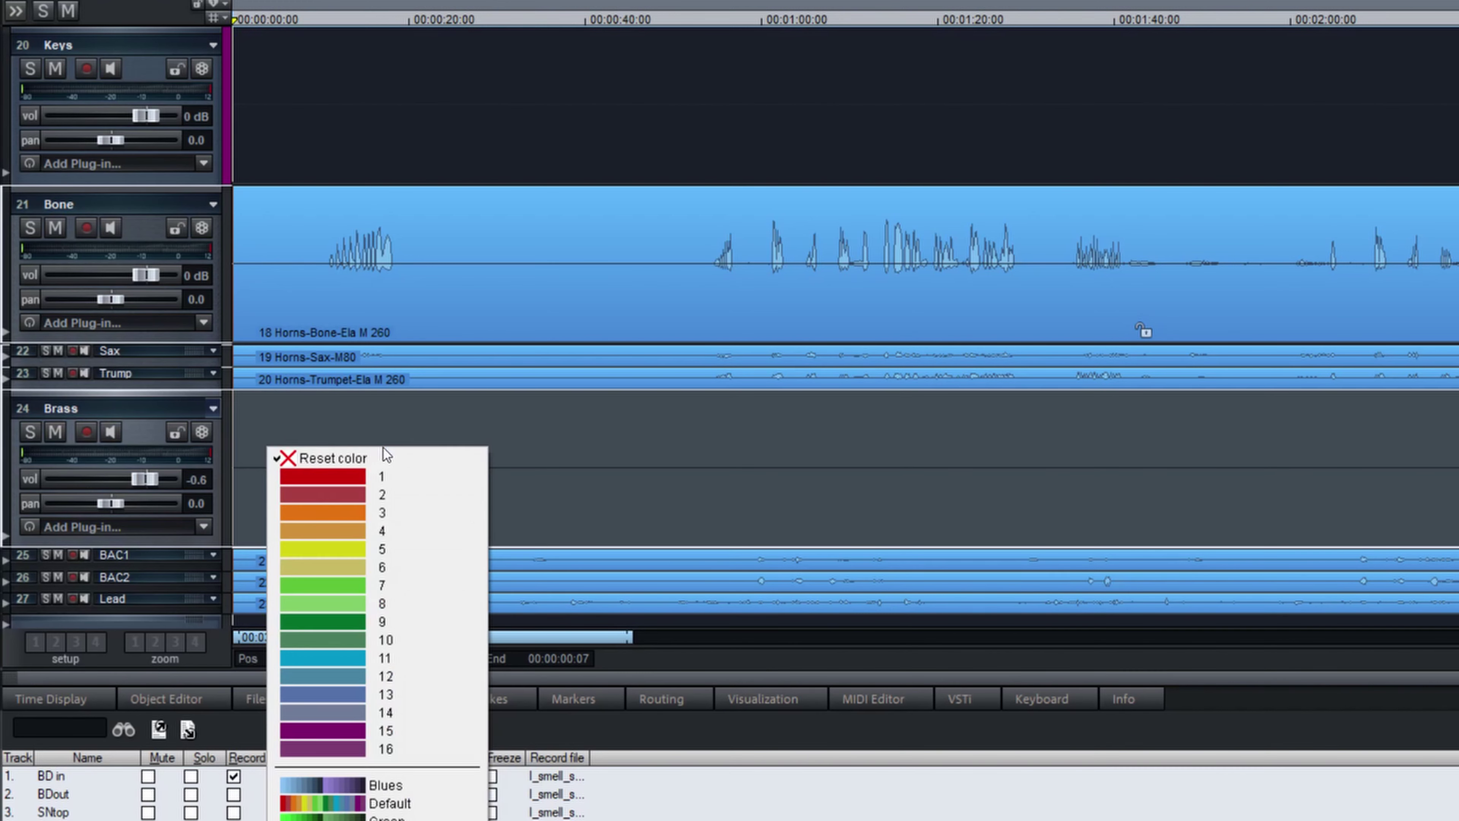
{"action": "left_click", "coordinate": [366, 476]}
{"action": "scroll", "coordinate": [330, 466], "scroll_direction": "down", "scroll_amount": 2}
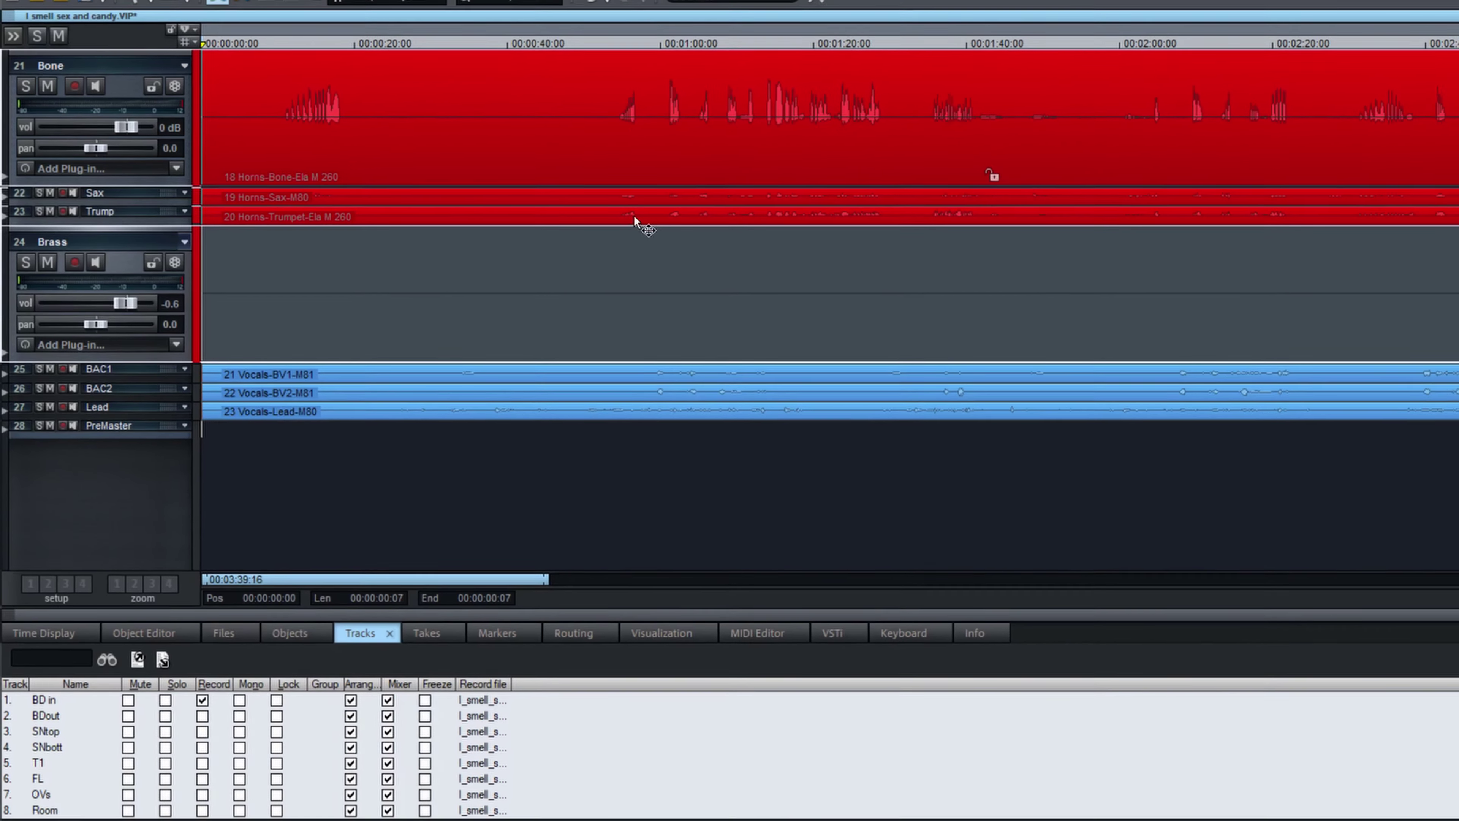
Bring the mixer back over the arrangement and start playback of the project
{"action": "scroll", "coordinate": [585, 240], "scroll_direction": "up", "scroll_amount": 8}
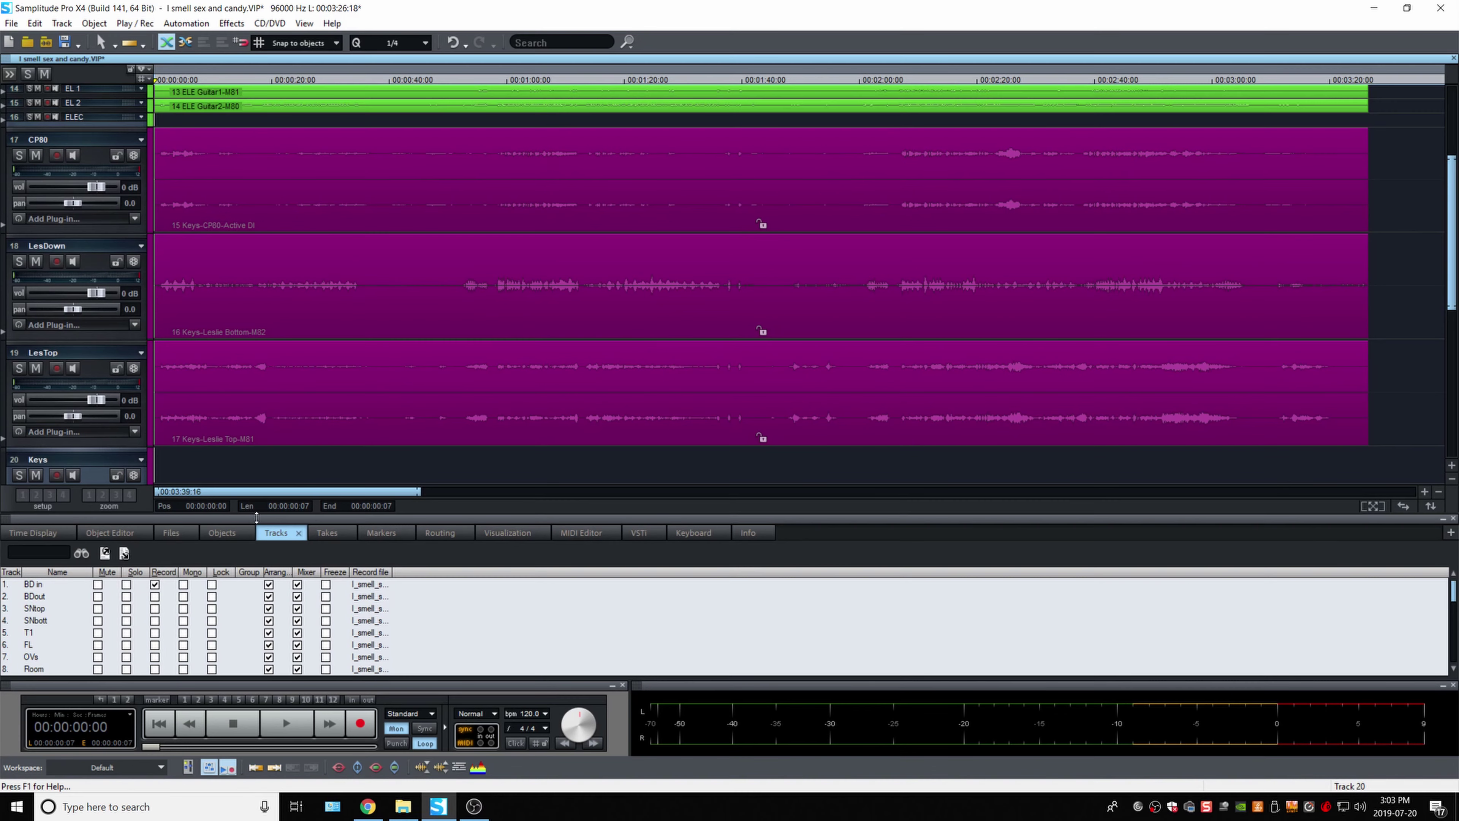
{"action": "left_click", "coordinate": [358, 769]}
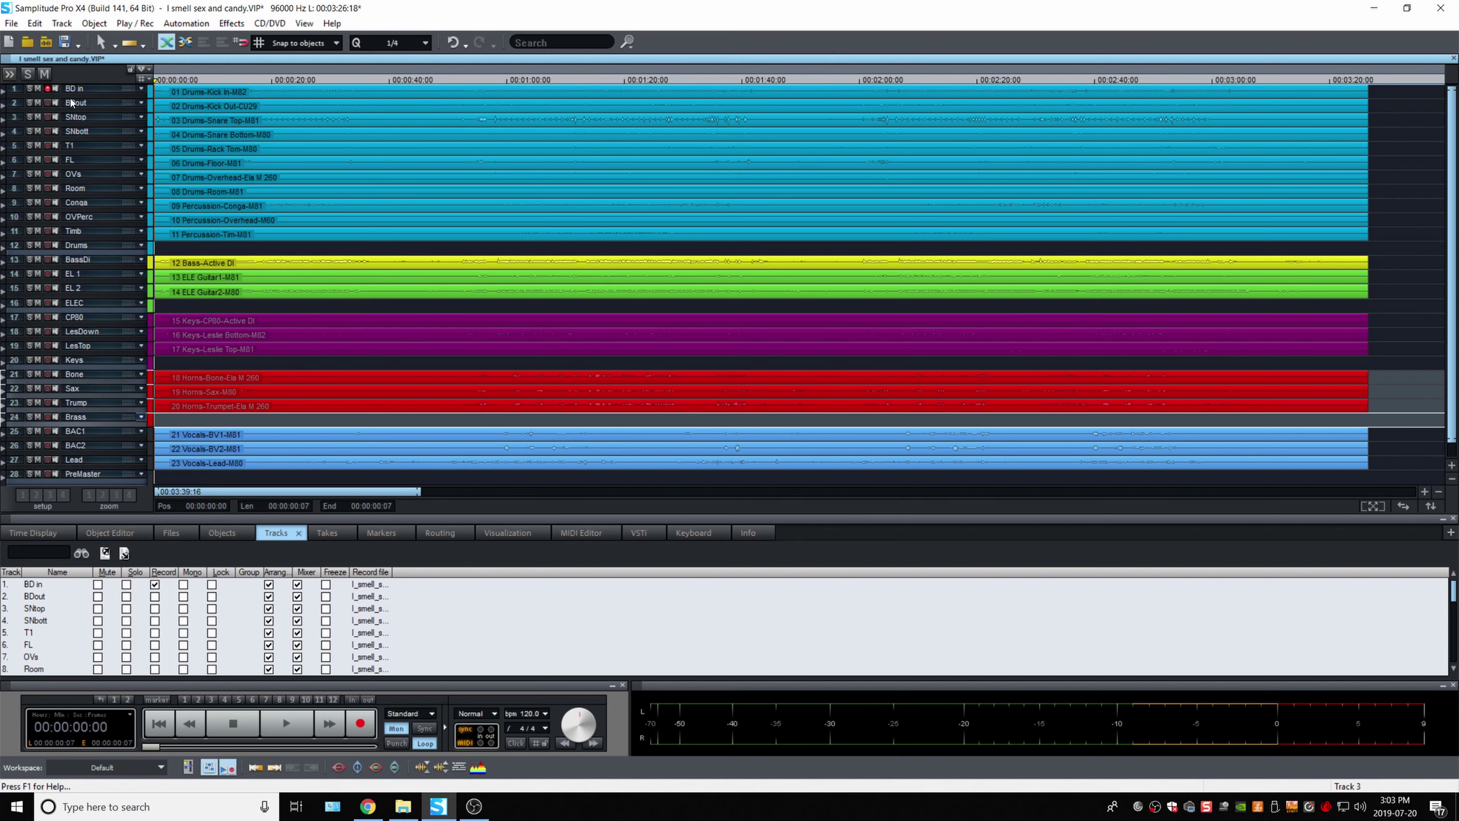
{"action": "key", "text": "m"}
{"action": "left_click_drag", "start_coordinate": [1205, 46], "coordinate": [251, 41]}
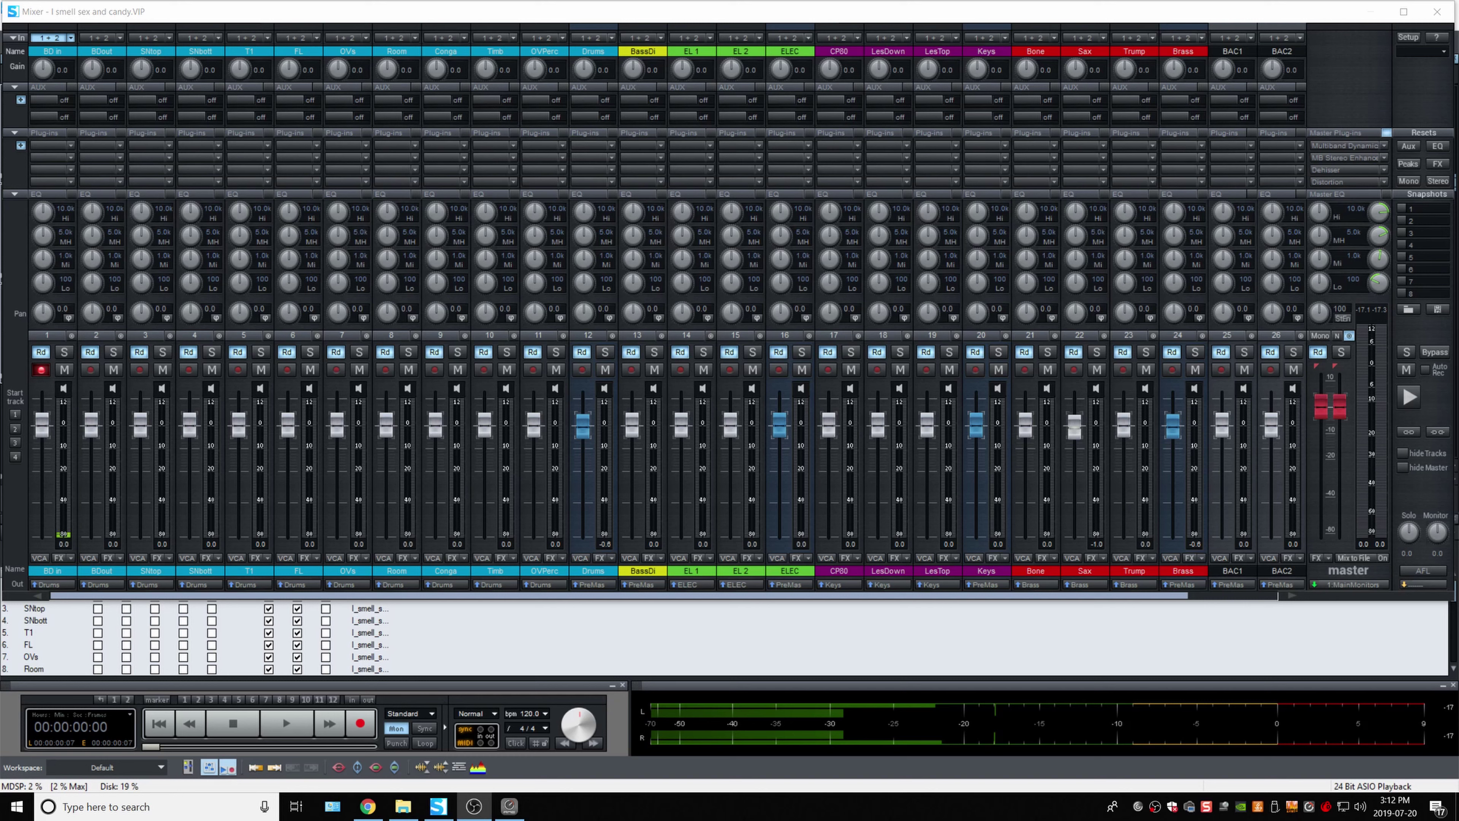
{"action": "key", "text": "space"}
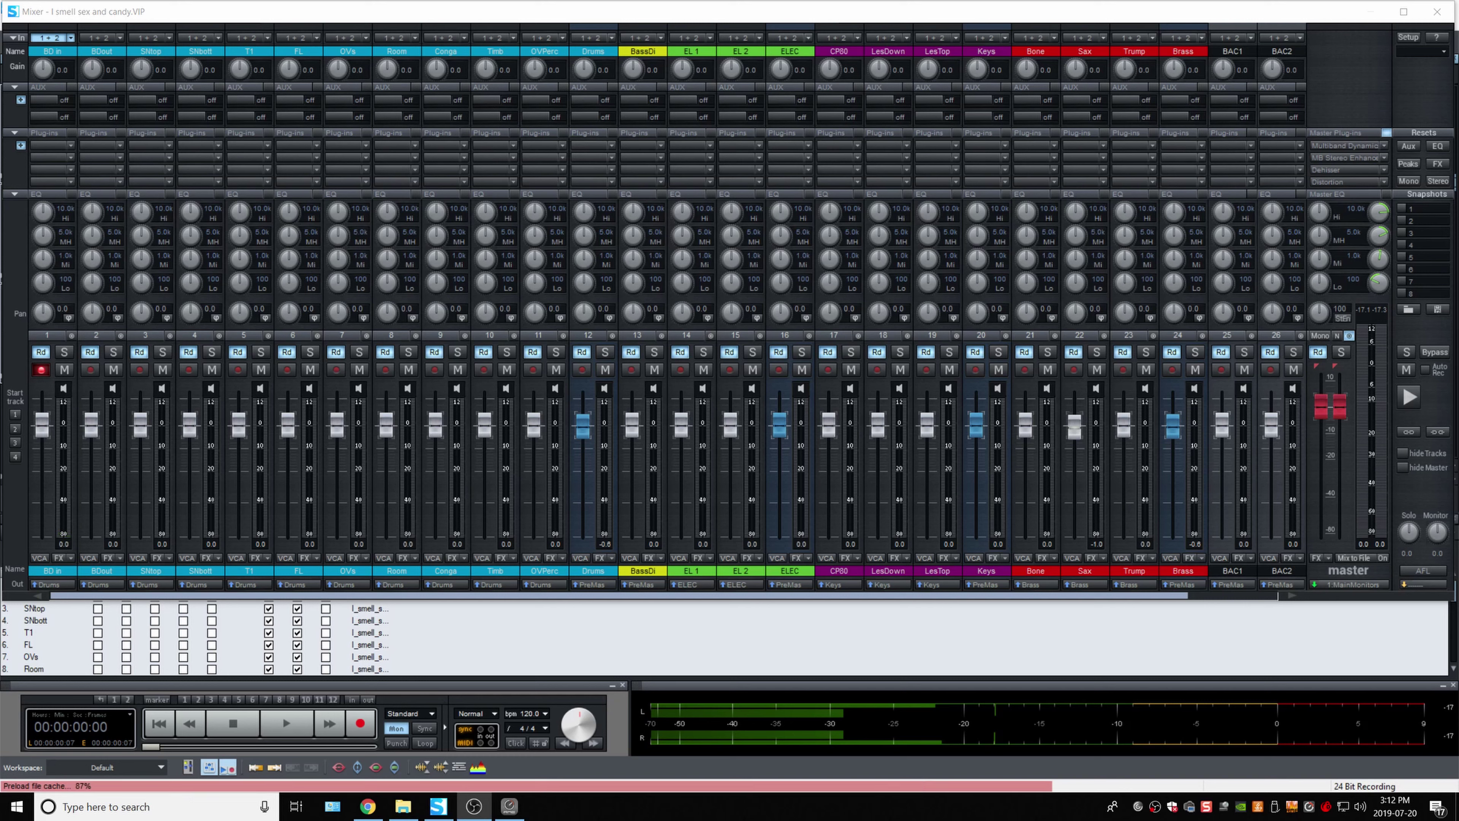